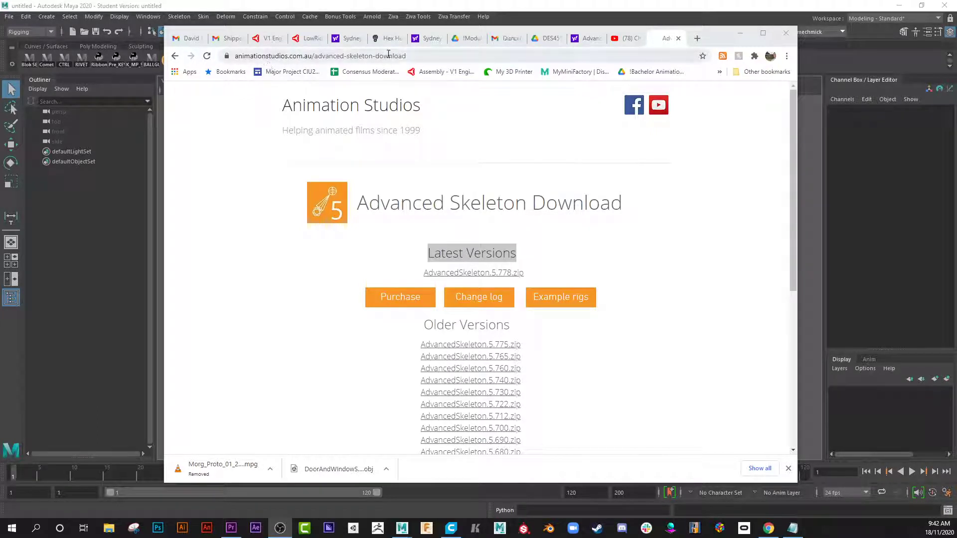
Switch from the browser to Maya and open the Alien_model.mb scene in a single maximized perspective view.
{"action": "left_click", "coordinate": [404, 55]}
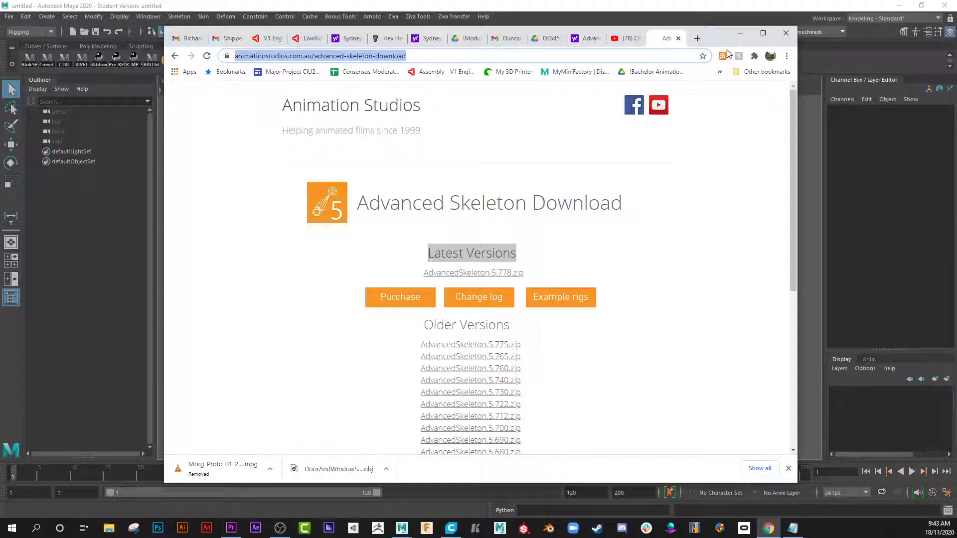
{"action": "left_click", "coordinate": [740, 33]}
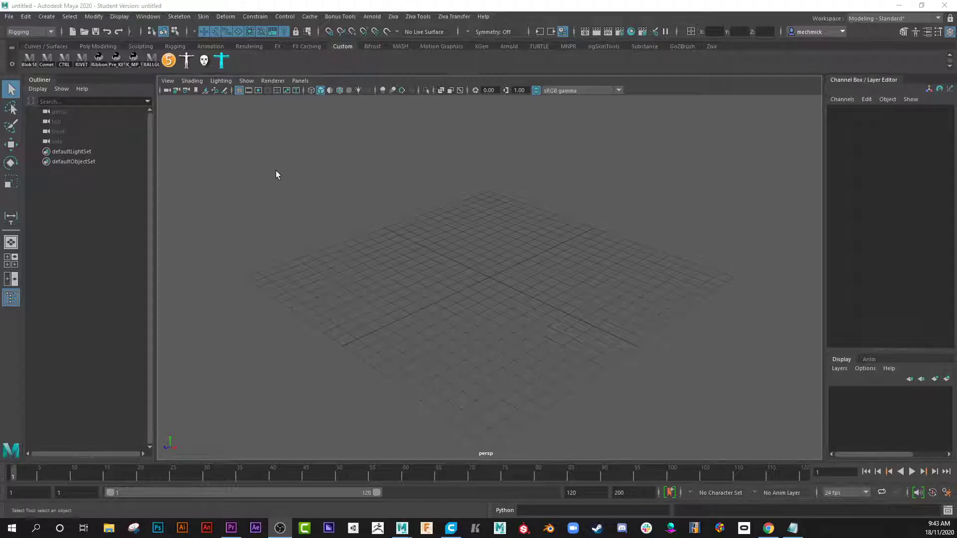
{"action": "left_click", "coordinate": [9, 18]}
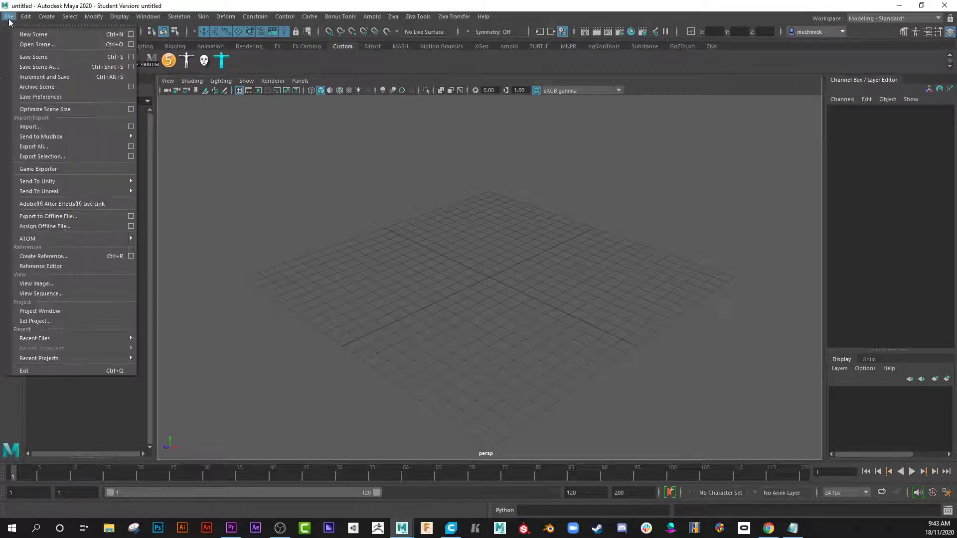
{"action": "left_click", "coordinate": [27, 48]}
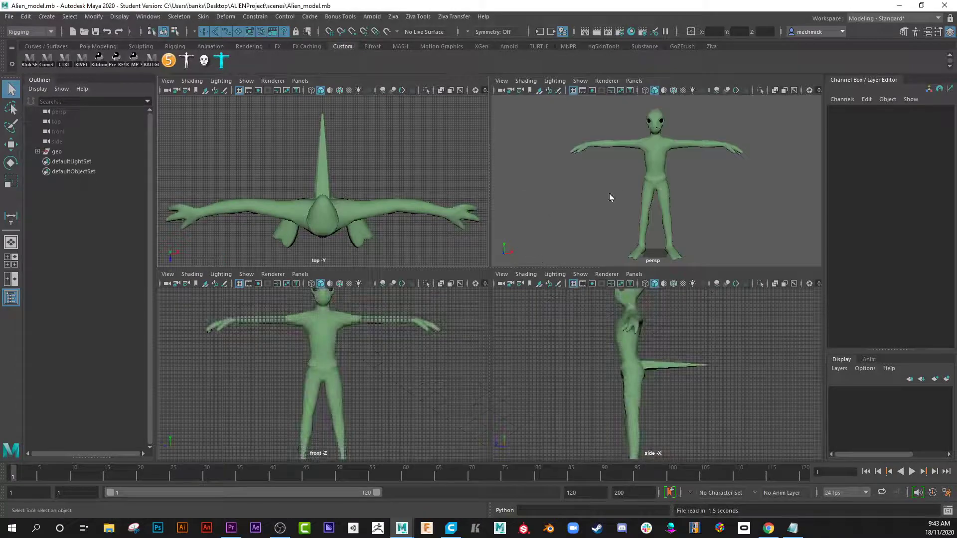
{"action": "key", "text": "space"}
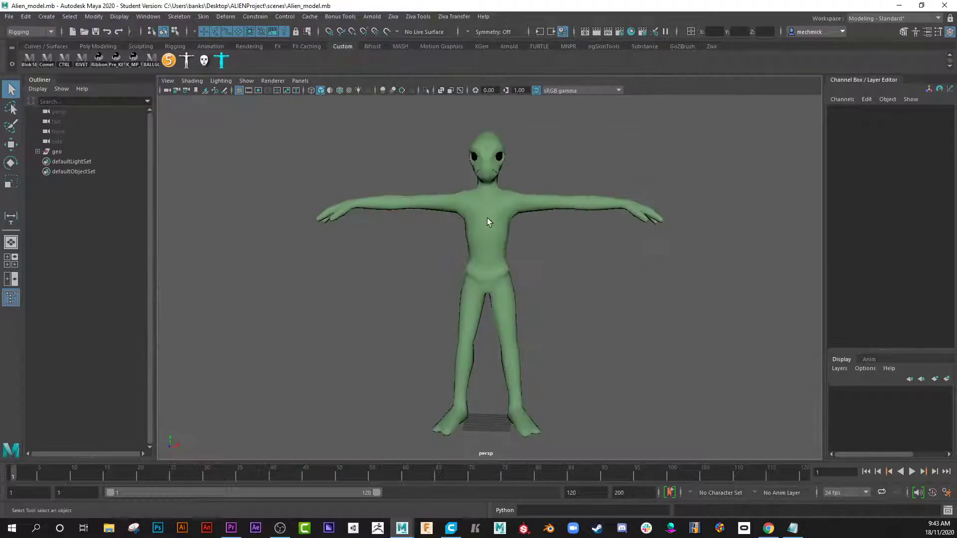
Expand the geo group and inspect the ALIEN_SKIN mesh inside it, leaving nothing selected.
{"action": "left_click", "coordinate": [487, 221]}
{"action": "left_click", "coordinate": [37, 151]}
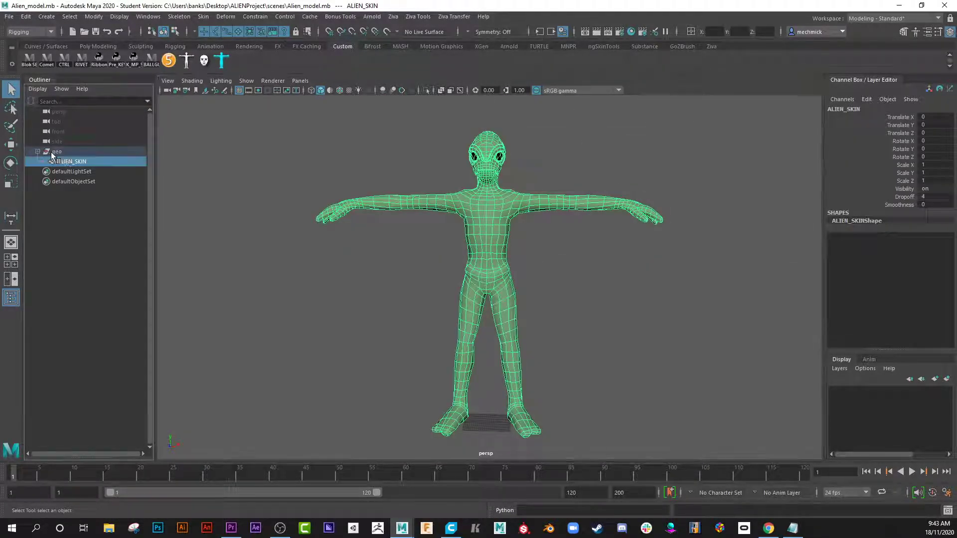
{"action": "left_click", "coordinate": [84, 223]}
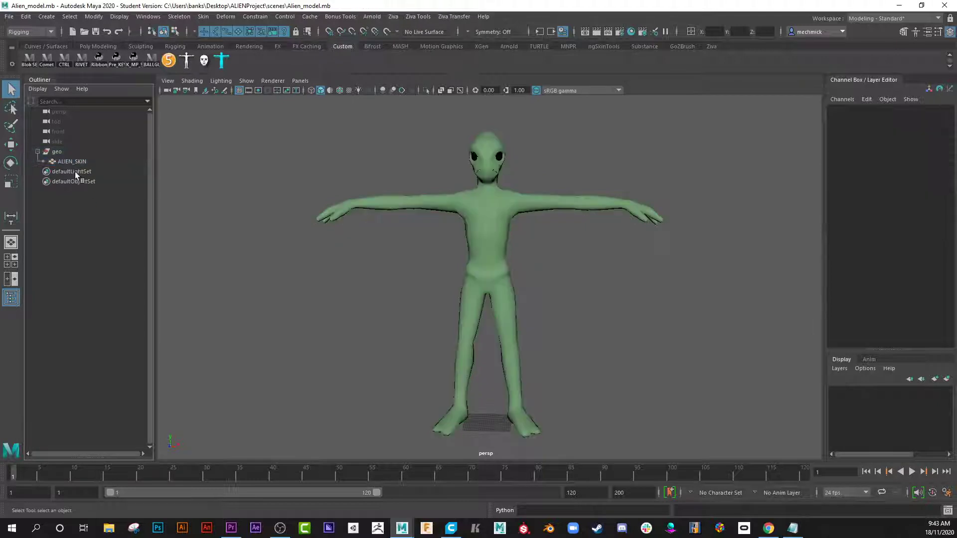
{"action": "left_click", "coordinate": [67, 159]}
{"action": "left_click", "coordinate": [76, 211]}
Launch the AdvancedSkeleton5 tool, collapse its Body section and leave the Pre section expanded.
{"action": "left_click", "coordinate": [170, 63]}
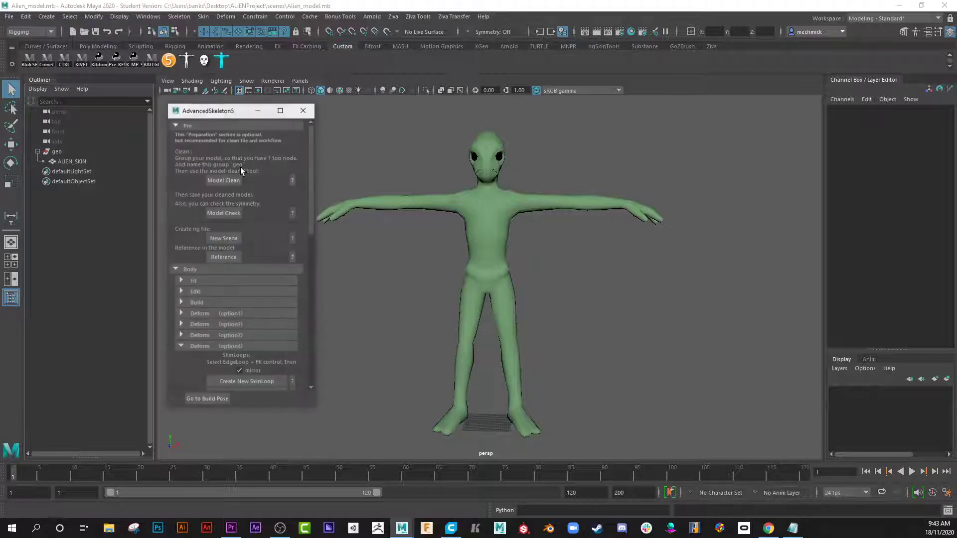
{"action": "left_click_drag", "start_coordinate": [216, 113], "coordinate": [209, 109]}
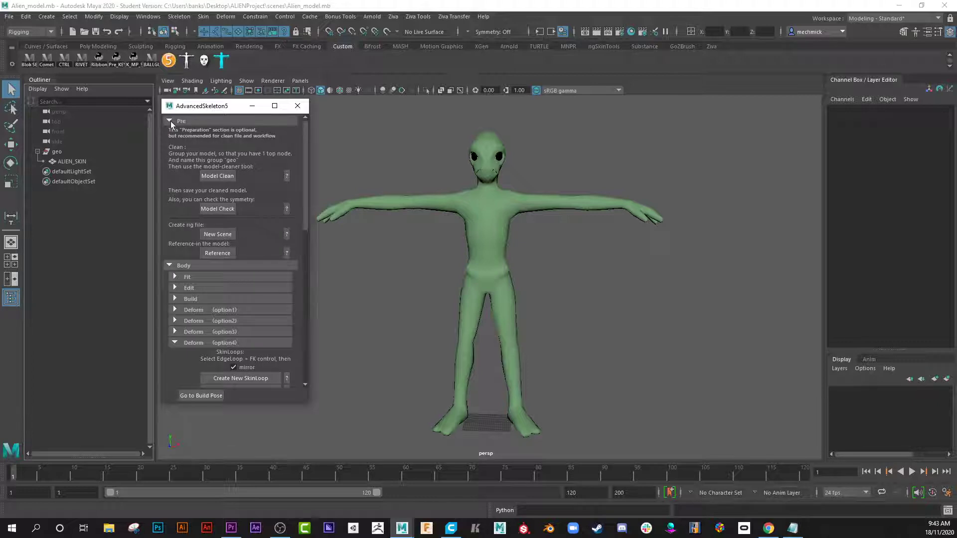
{"action": "left_click", "coordinate": [170, 121]}
{"action": "left_click", "coordinate": [169, 132]}
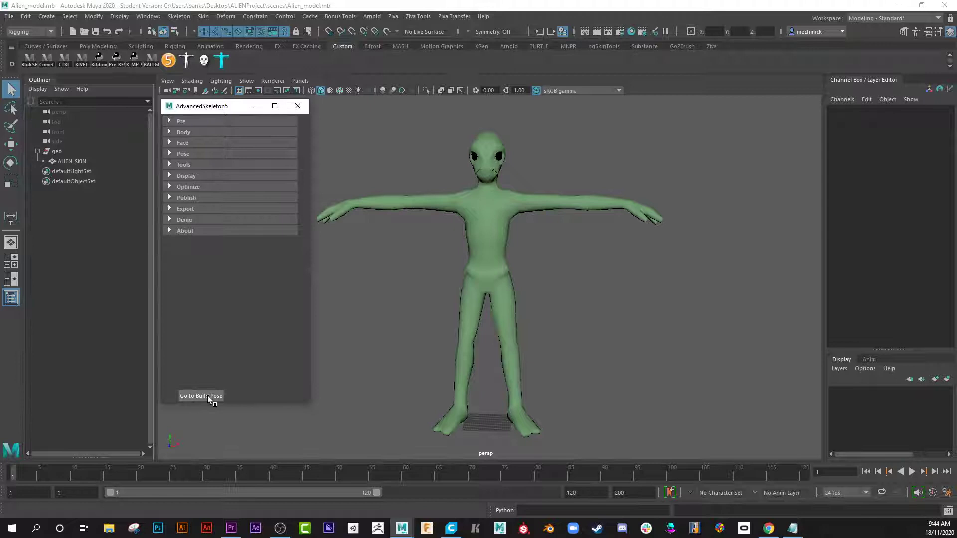
{"action": "left_click", "coordinate": [172, 121]}
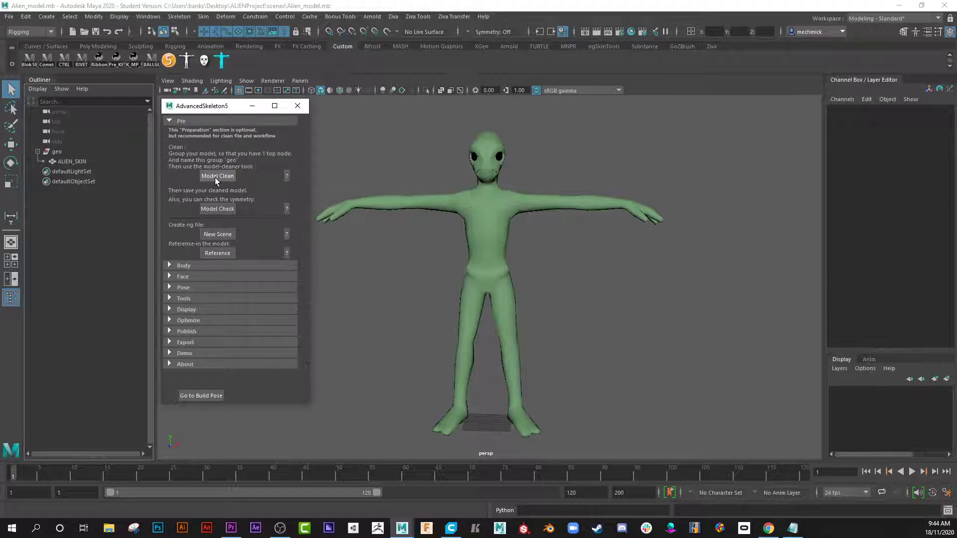
Read the help pages for Model Clean, New Scene and Reference in the preparation section.
{"action": "left_click", "coordinate": [286, 176]}
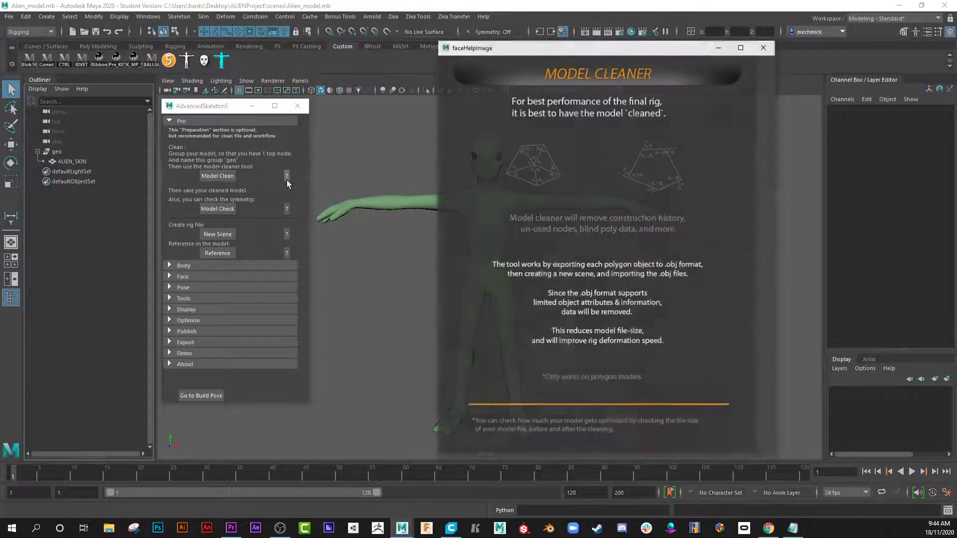
{"action": "left_click", "coordinate": [765, 46]}
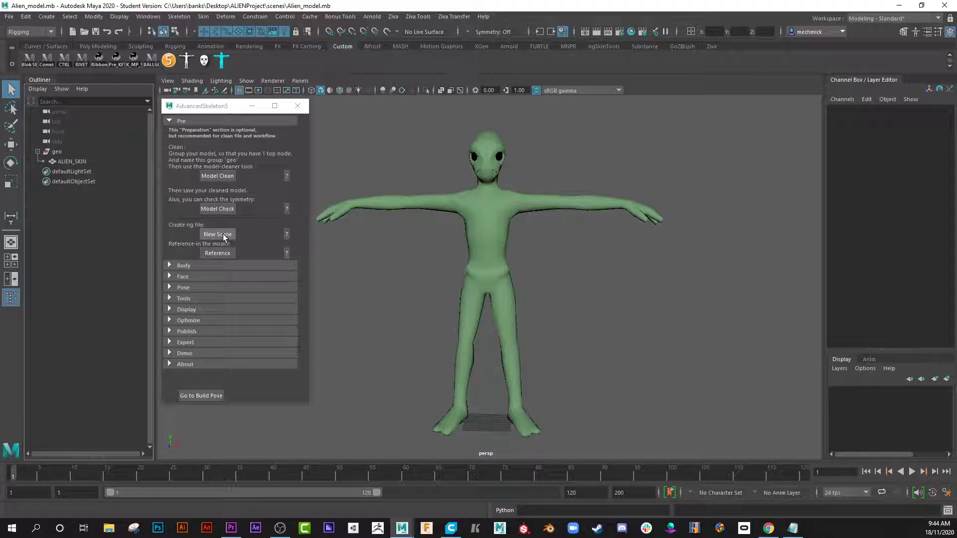
{"action": "left_click", "coordinate": [286, 235]}
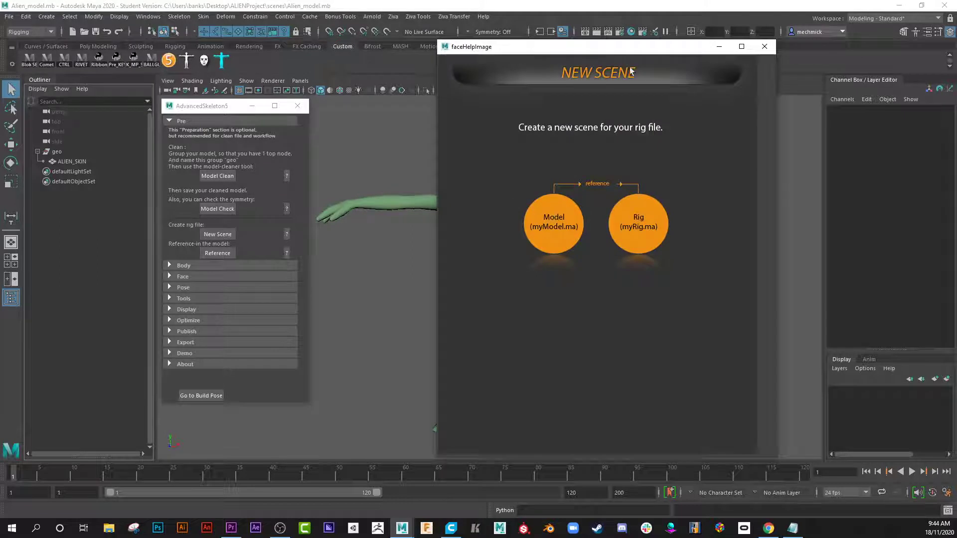
{"action": "left_click", "coordinate": [764, 46]}
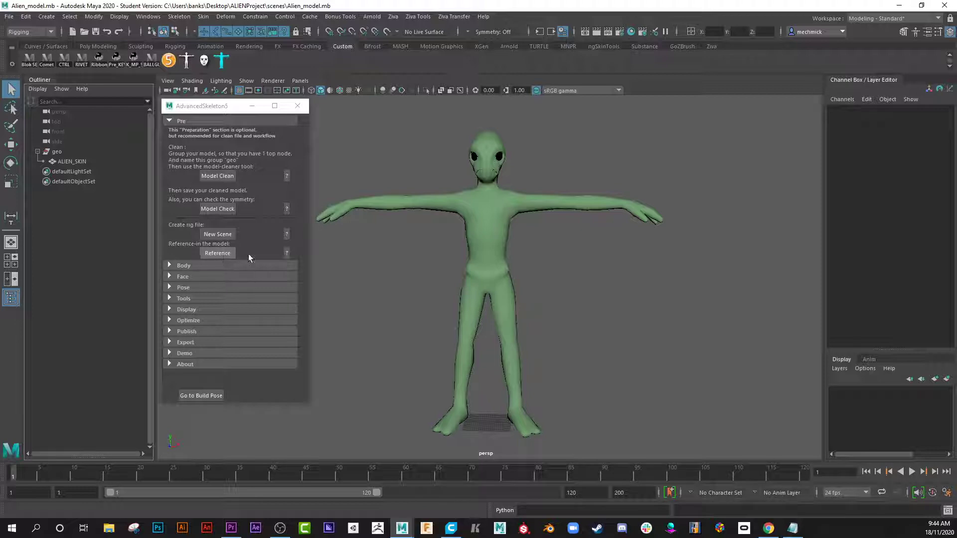
{"action": "left_click", "coordinate": [287, 253]}
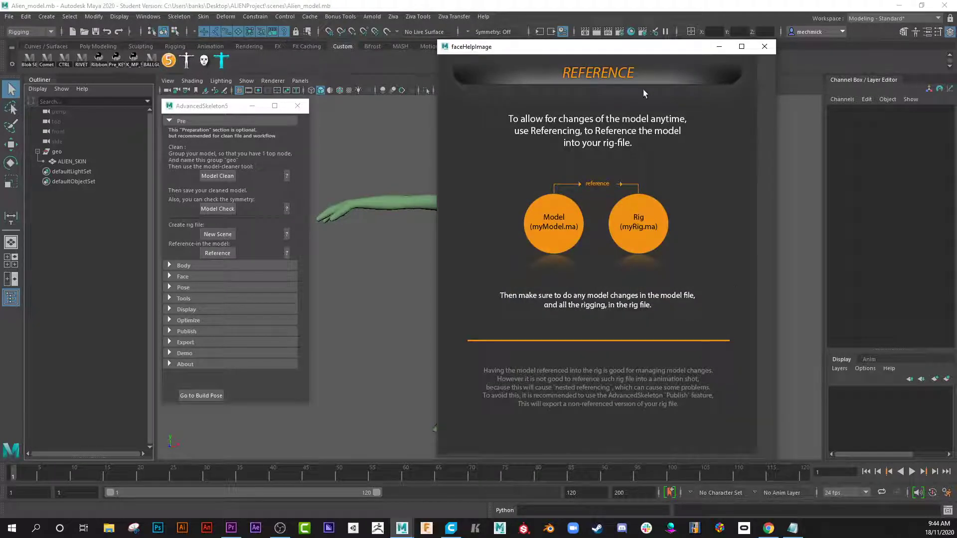
{"action": "left_click", "coordinate": [764, 46]}
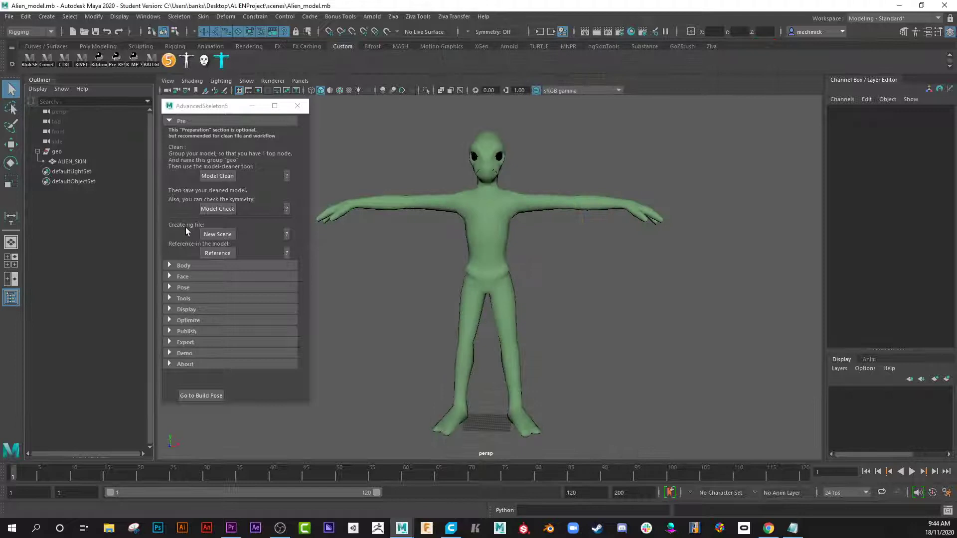
Expand the Body section's Fit options and choose bipedBendy.ma as the fit skeleton.
{"action": "left_click", "coordinate": [170, 266]}
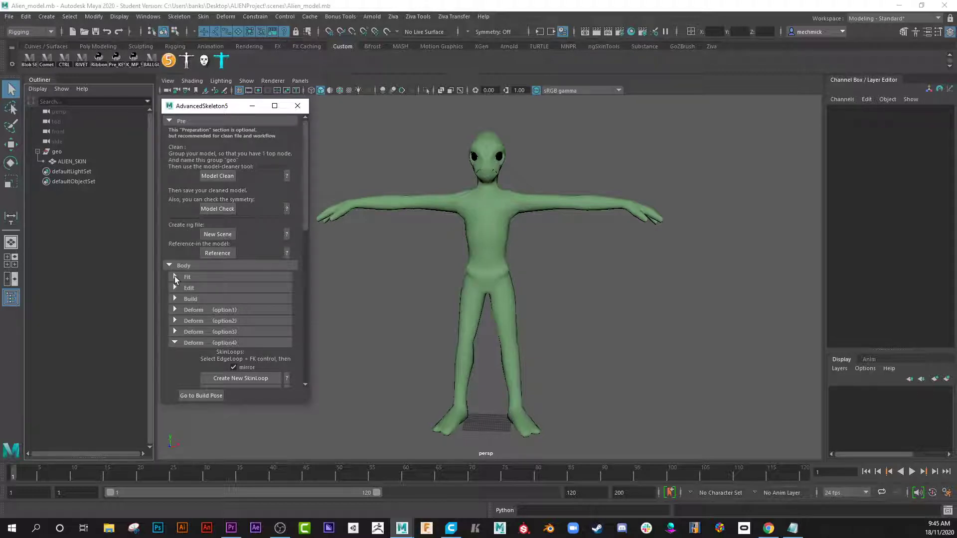
{"action": "left_click", "coordinate": [174, 277]}
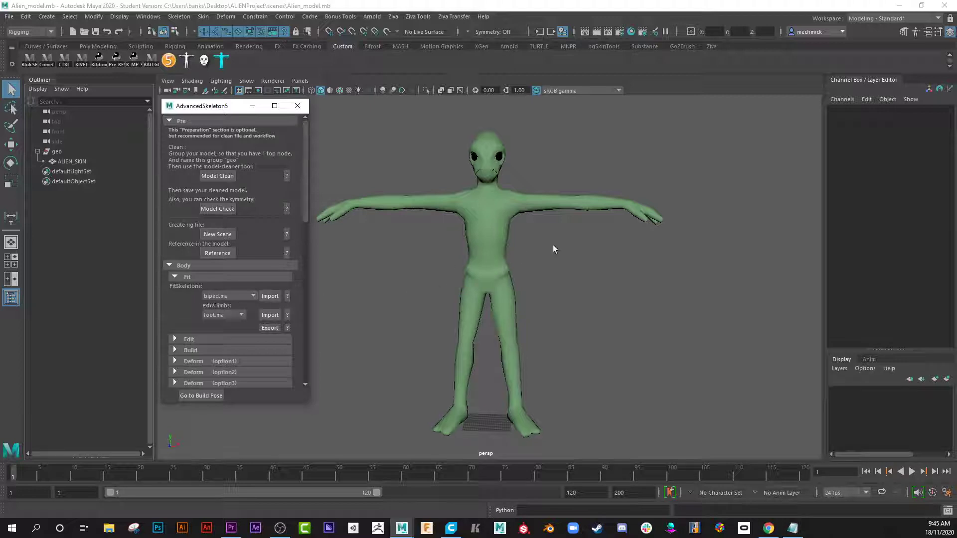
{"action": "left_click_drag", "start_coordinate": [553, 247], "coordinate": [482, 244], "text": "alt"}
{"action": "right_click_drag", "start_coordinate": [482, 244], "coordinate": [501, 277], "text": "alt"}
{"action": "left_click_drag", "start_coordinate": [500, 277], "coordinate": [446, 269], "text": "alt"}
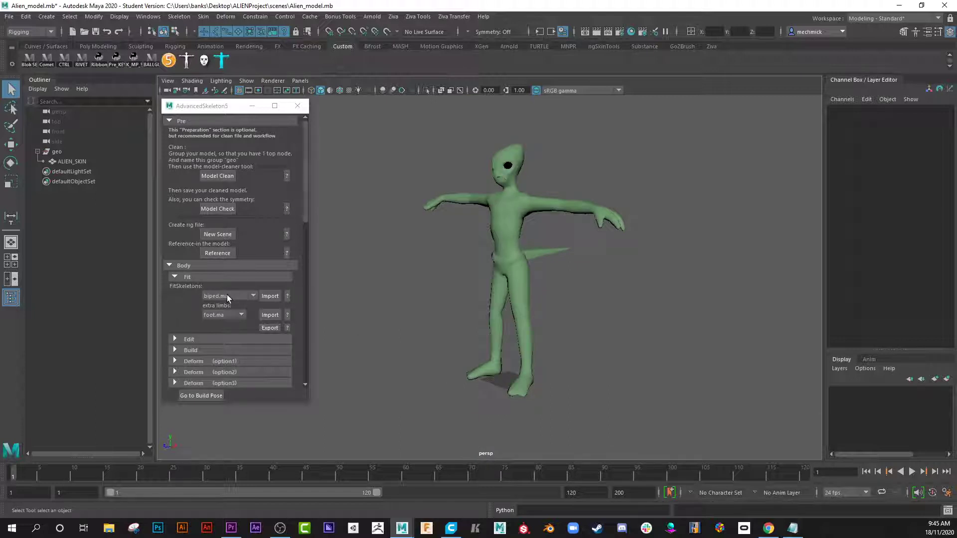
{"action": "left_click", "coordinate": [254, 297]}
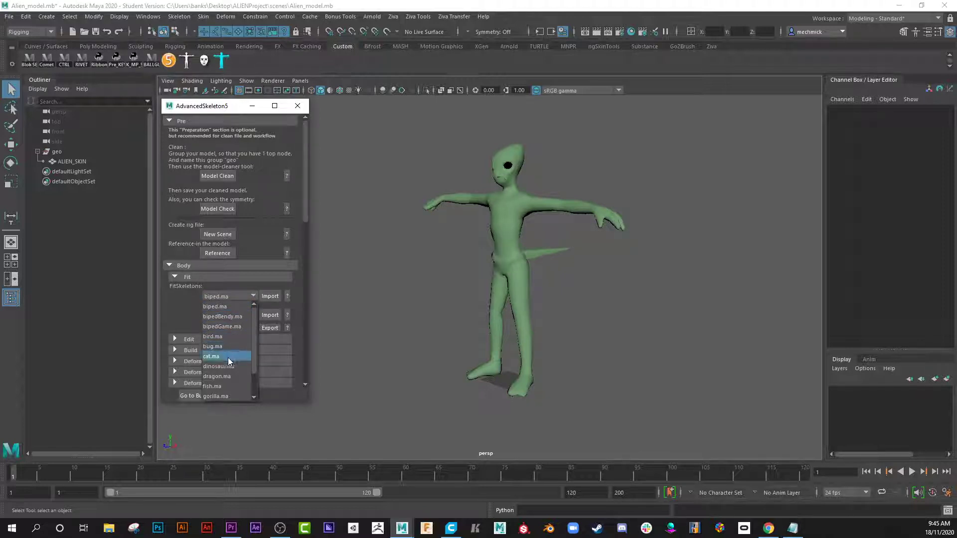
{"action": "left_click_drag", "start_coordinate": [252, 350], "coordinate": [253, 374]}
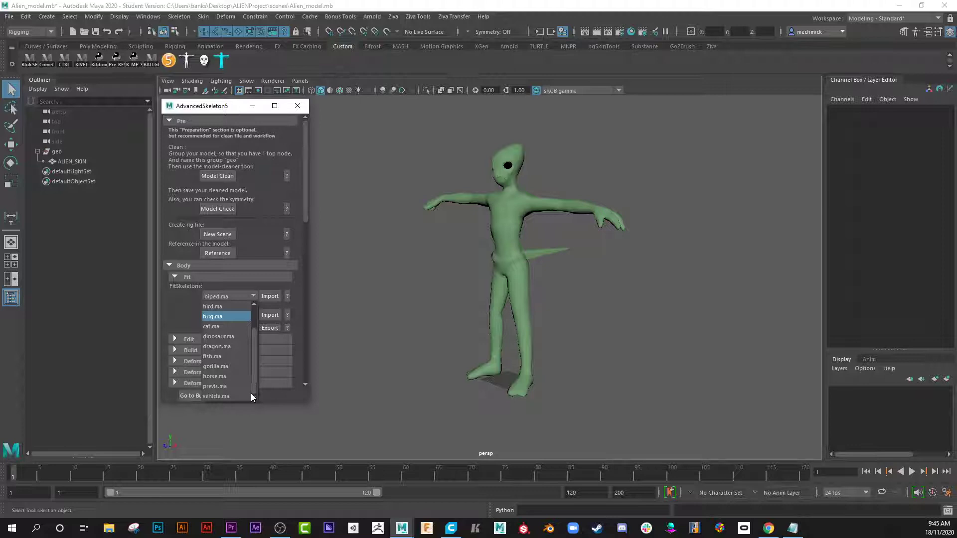
{"action": "left_click_drag", "start_coordinate": [250, 393], "coordinate": [250, 345]}
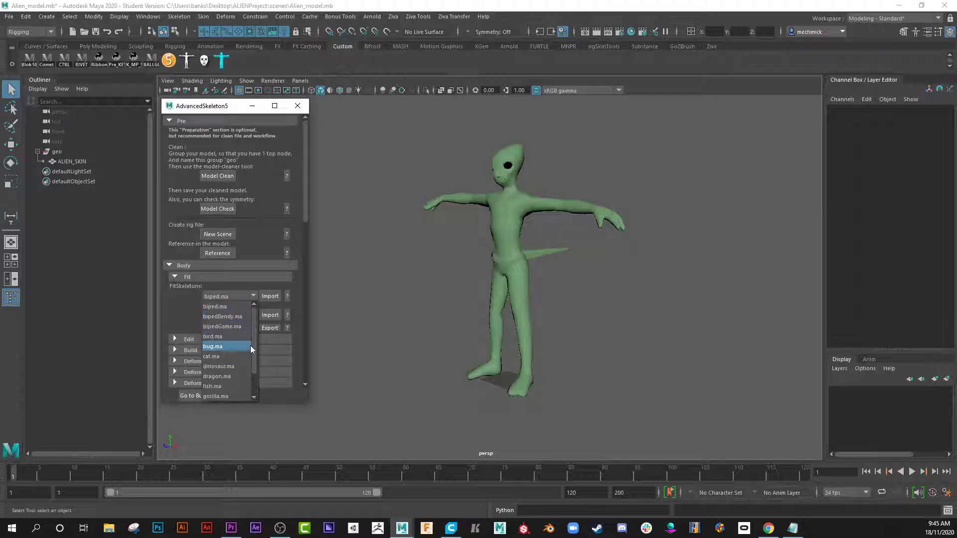
{"action": "left_click", "coordinate": [219, 318]}
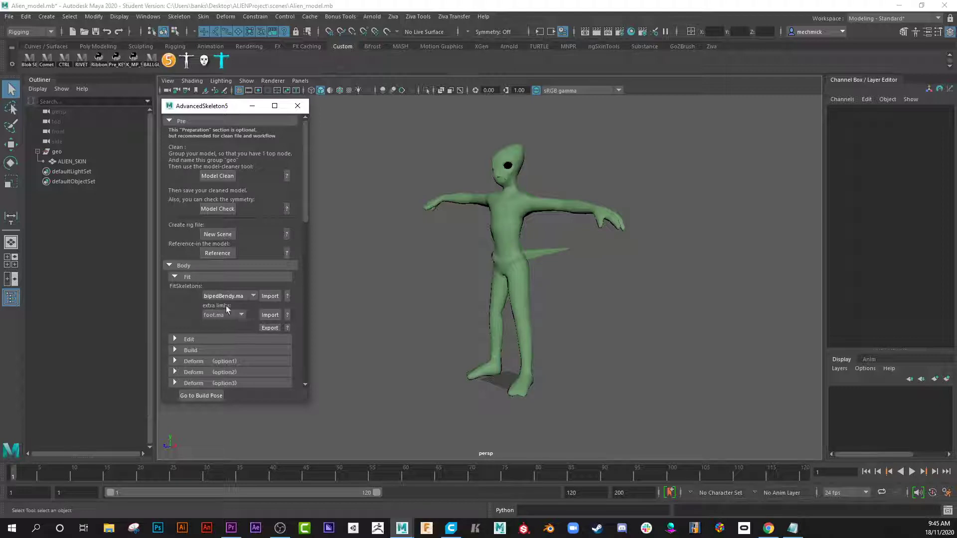
Check the fit skeletons help page and import the bipedBendy.ma skeleton into the scene.
{"action": "left_click", "coordinate": [287, 297]}
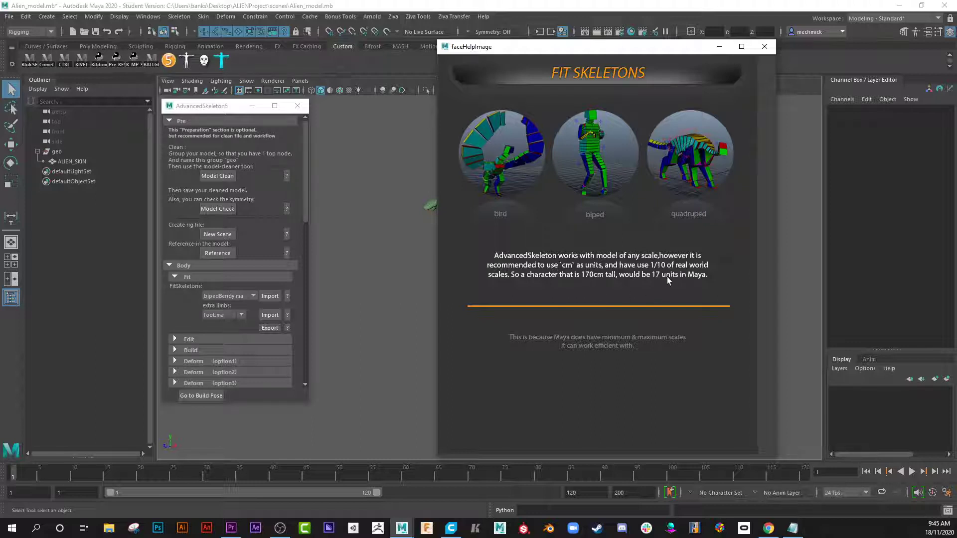
{"action": "left_click", "coordinate": [770, 51]}
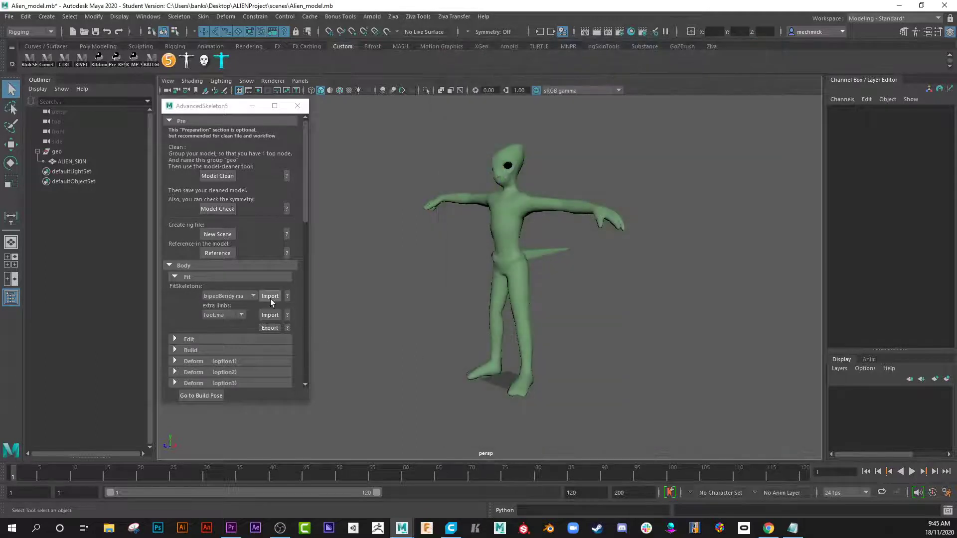
{"action": "left_click", "coordinate": [269, 296]}
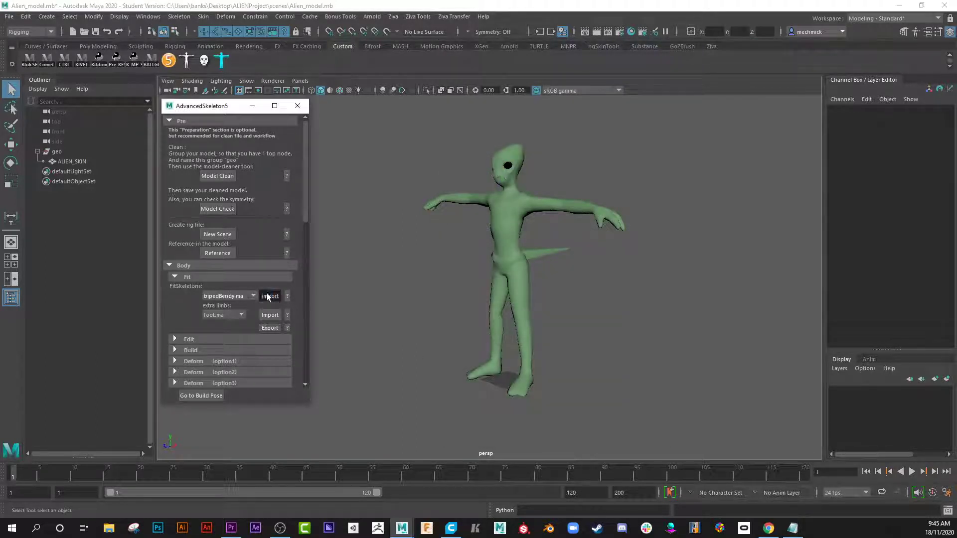
Select the fit skeleton's Root joint and import the tail.ma extra limb onto it.
{"action": "middle_click_drag", "start_coordinate": [451, 386], "coordinate": [530, 247], "text": "alt"}
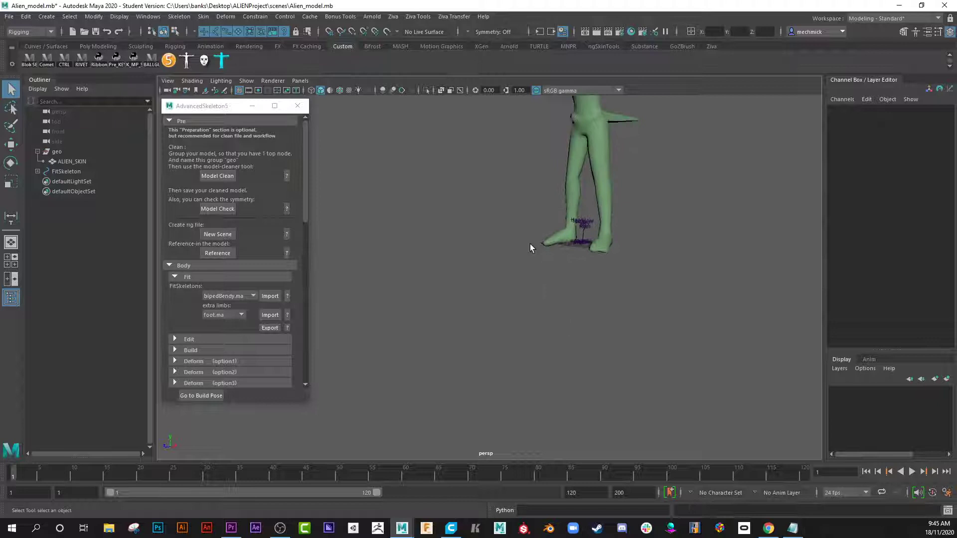
{"action": "right_click_drag", "start_coordinate": [530, 248], "coordinate": [748, 367], "text": "alt"}
{"action": "middle_click_drag", "start_coordinate": [667, 225], "coordinate": [464, 340], "text": "alt"}
{"action": "right_click_drag", "start_coordinate": [463, 340], "coordinate": [584, 351], "text": "alt"}
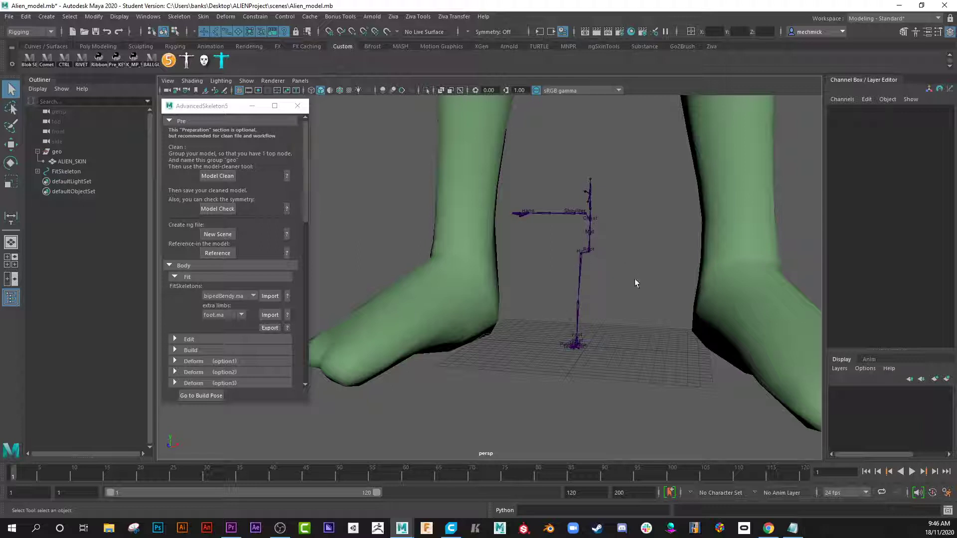
{"action": "right_click_drag", "start_coordinate": [567, 267], "coordinate": [776, 384], "text": "alt"}
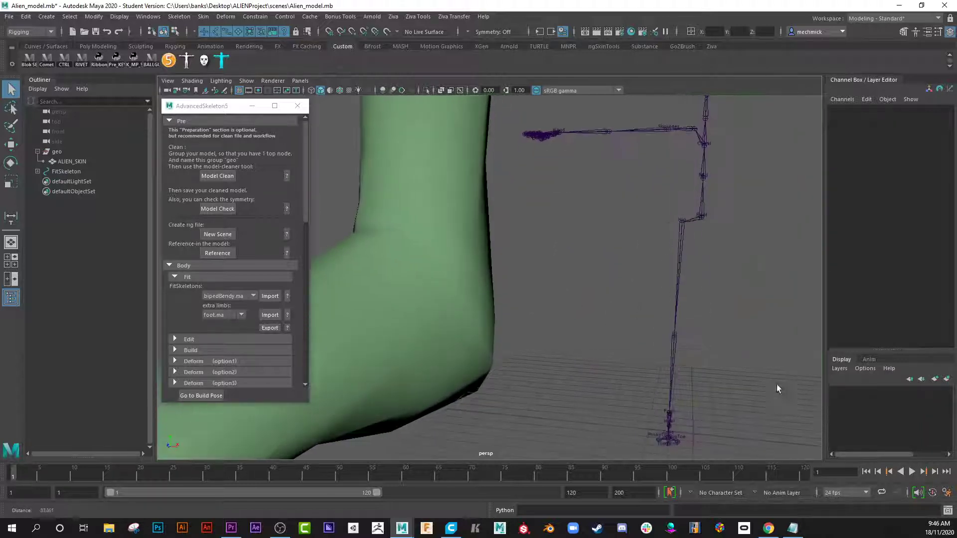
{"action": "left_click", "coordinate": [700, 223]}
{"action": "left_click_drag", "start_coordinate": [718, 239], "coordinate": [584, 266], "text": "alt"}
{"action": "right_click_drag", "start_coordinate": [664, 328], "coordinate": [491, 299], "text": "alt"}
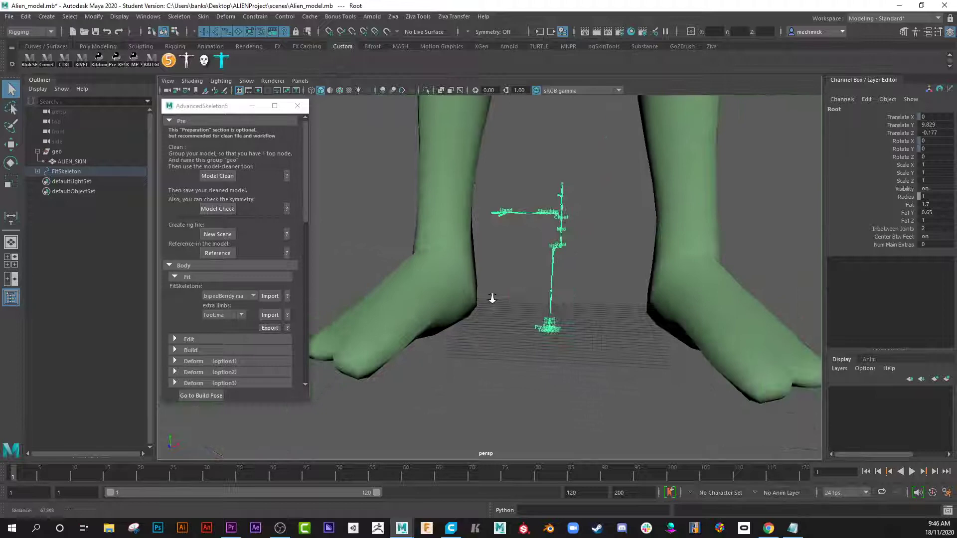
{"action": "middle_click_drag", "start_coordinate": [492, 299], "coordinate": [467, 333], "text": "alt"}
{"action": "right_click_drag", "start_coordinate": [615, 279], "coordinate": [488, 281], "text": "alt"}
{"action": "middle_click_drag", "start_coordinate": [489, 282], "coordinate": [495, 240], "text": "alt"}
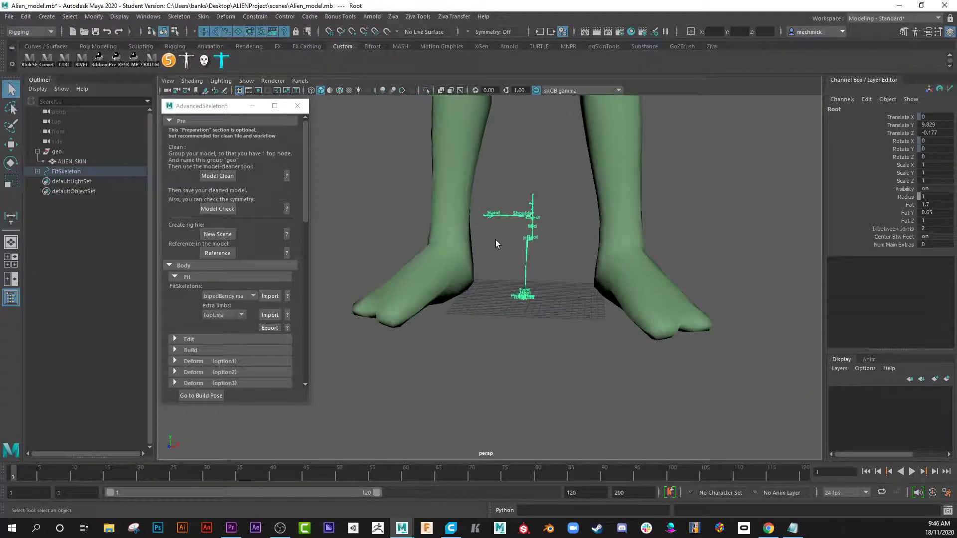
{"action": "left_click", "coordinate": [239, 315]}
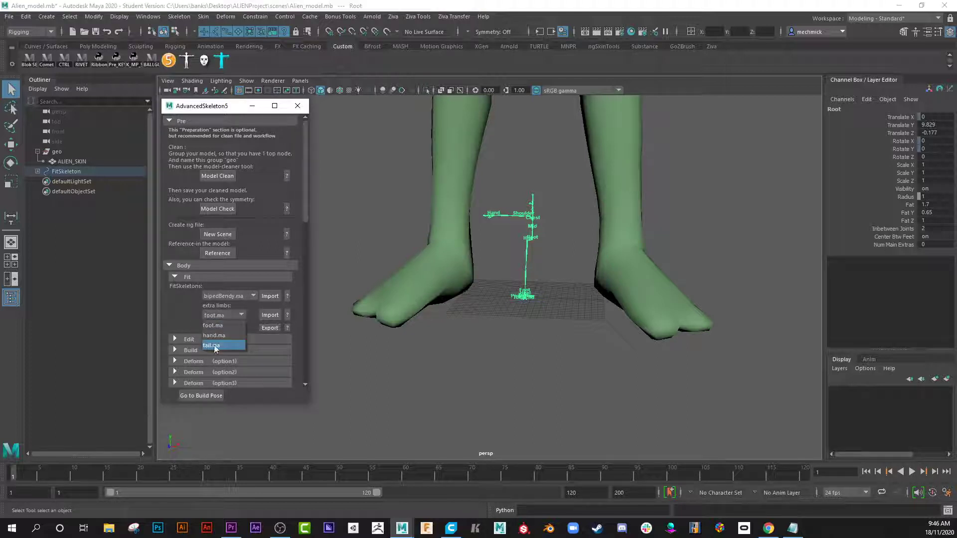
{"action": "left_click", "coordinate": [267, 315]}
Select the whole fit skeleton by its base circle and scale it up uniformly to about 8.19, toward the alien's height.
{"action": "left_click_drag", "start_coordinate": [546, 251], "coordinate": [392, 180], "text": "alt"}
{"action": "right_click_drag", "start_coordinate": [424, 214], "coordinate": [419, 259], "text": "alt"}
{"action": "left_click_drag", "start_coordinate": [495, 270], "coordinate": [572, 328], "text": "alt"}
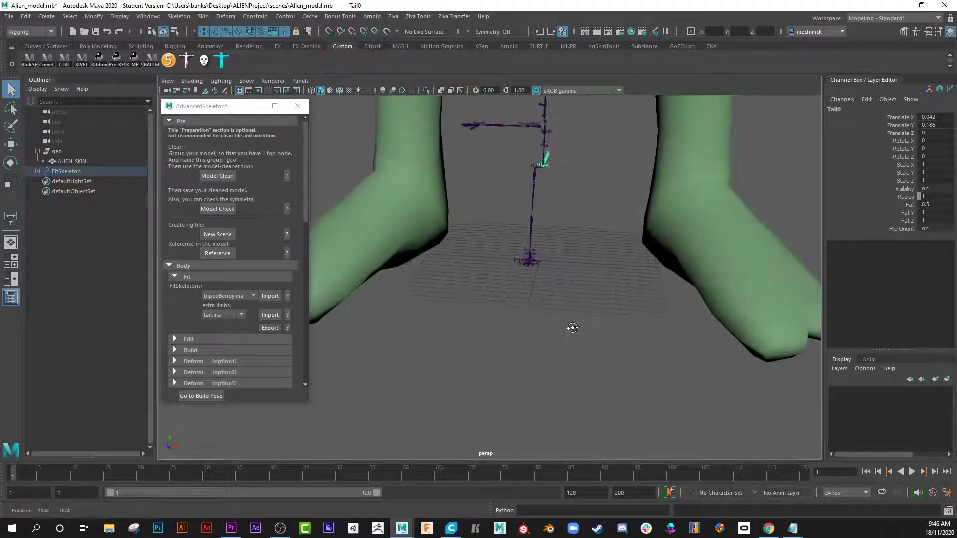
{"action": "left_click", "coordinate": [548, 270]}
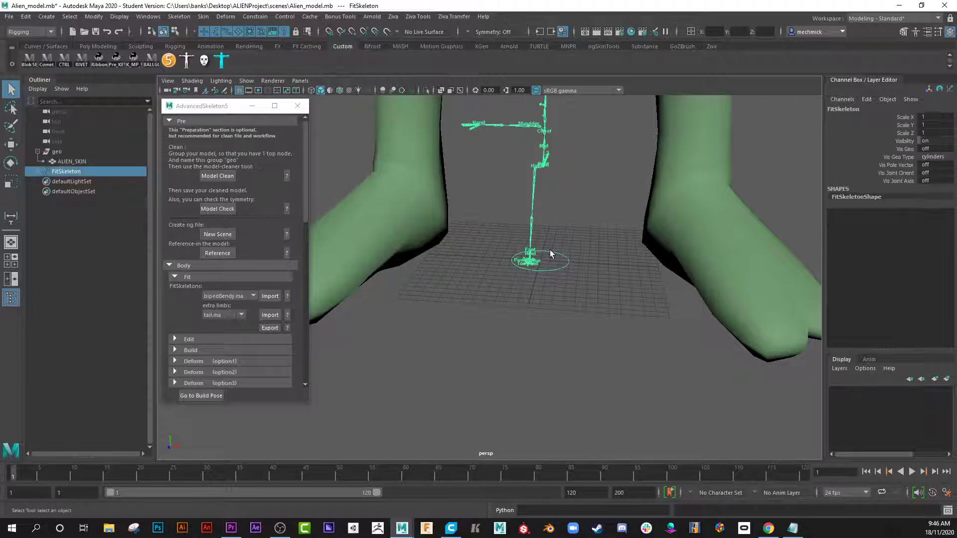
{"action": "right_click_drag", "start_coordinate": [579, 302], "coordinate": [456, 288], "text": "alt"}
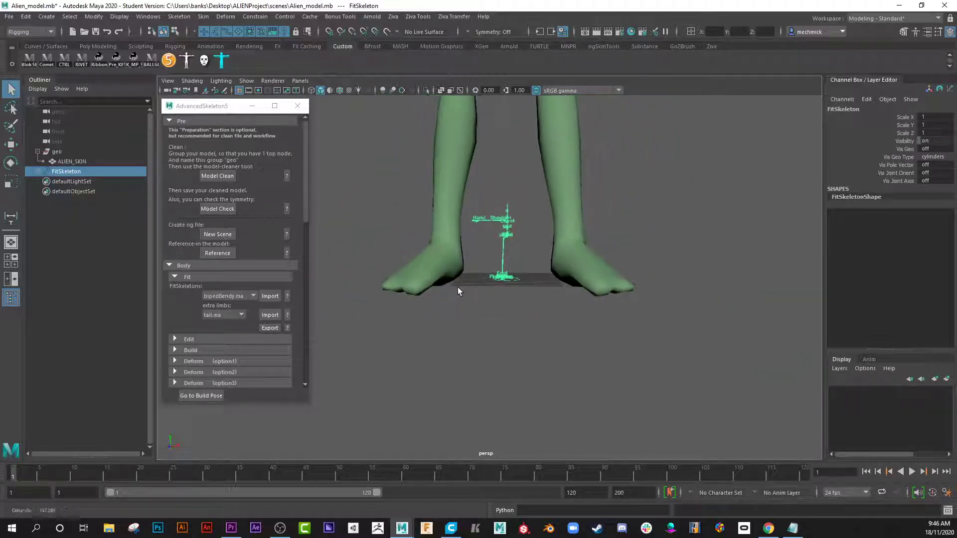
{"action": "left_click_drag", "start_coordinate": [456, 287], "coordinate": [447, 314], "text": "alt"}
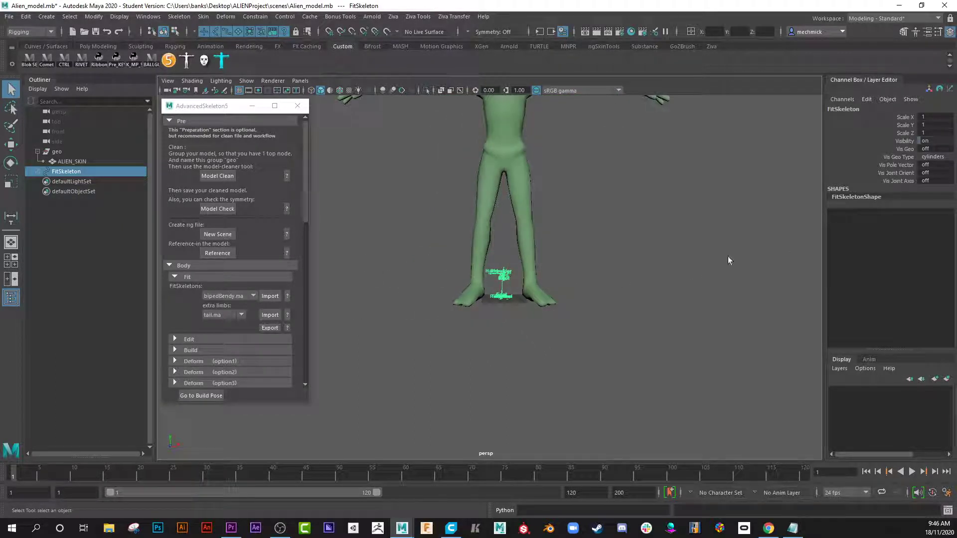
{"action": "key", "text": "r"}
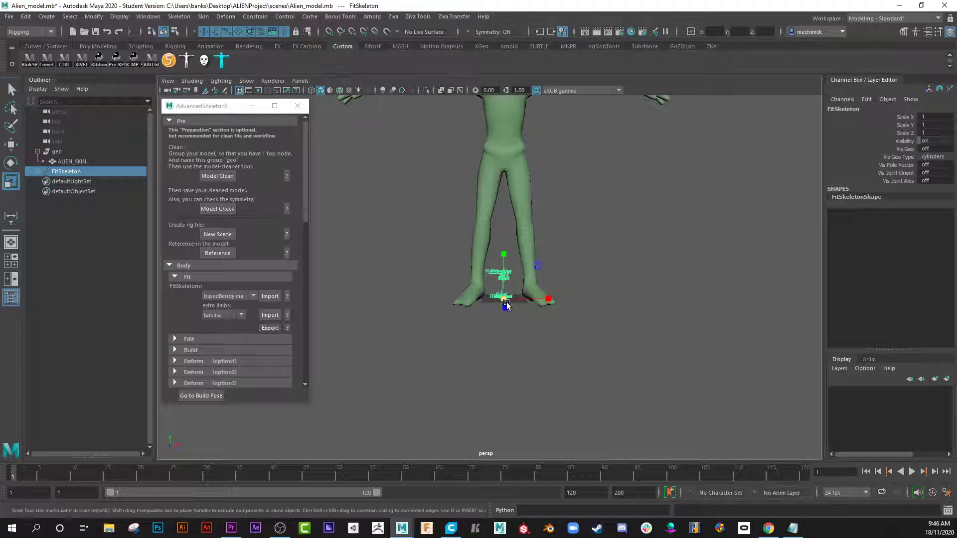
{"action": "left_click_drag", "start_coordinate": [503, 300], "coordinate": [779, 314]}
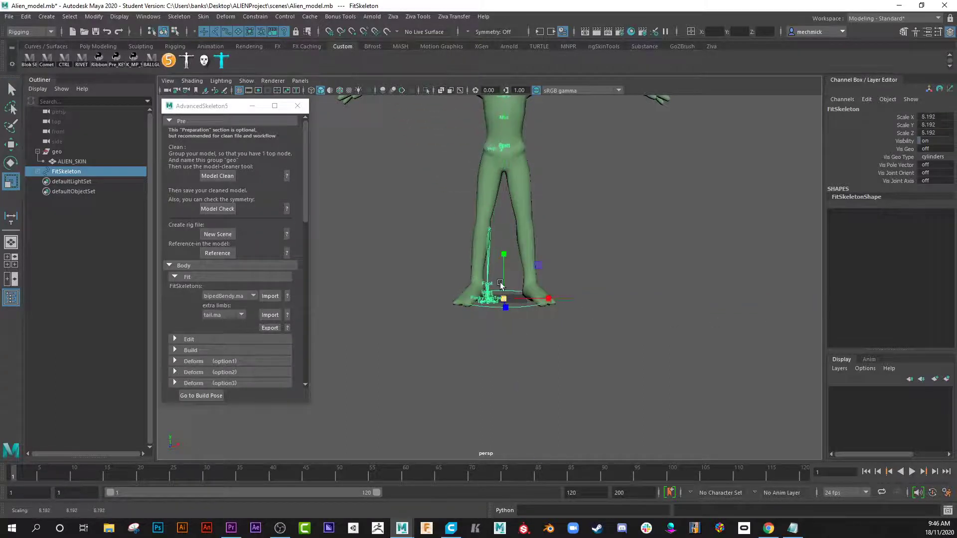
Turn on X-ray display for joints and set the fit skeleton's Scale X, Y and Z to 10.
{"action": "middle_click_drag", "start_coordinate": [458, 264], "coordinate": [477, 370], "text": "alt"}
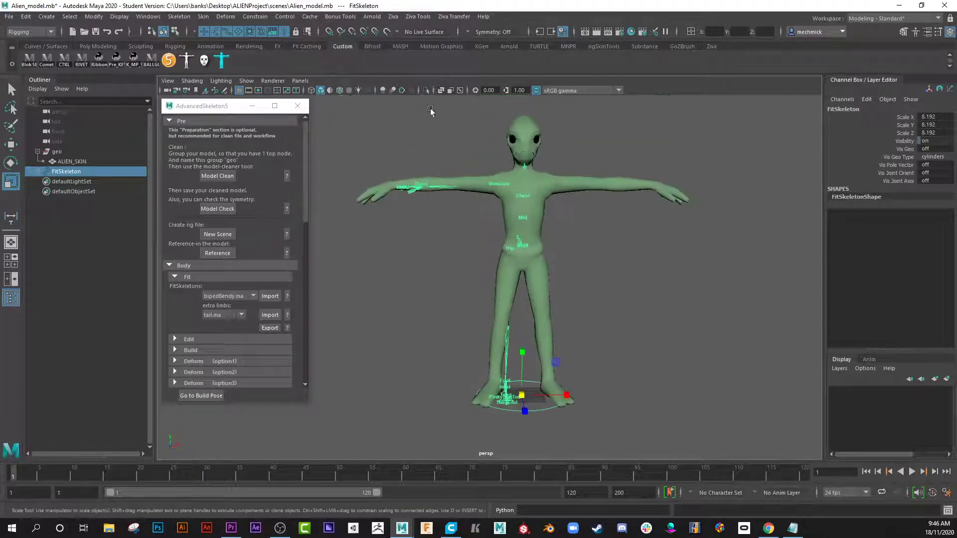
{"action": "left_click", "coordinate": [460, 91]}
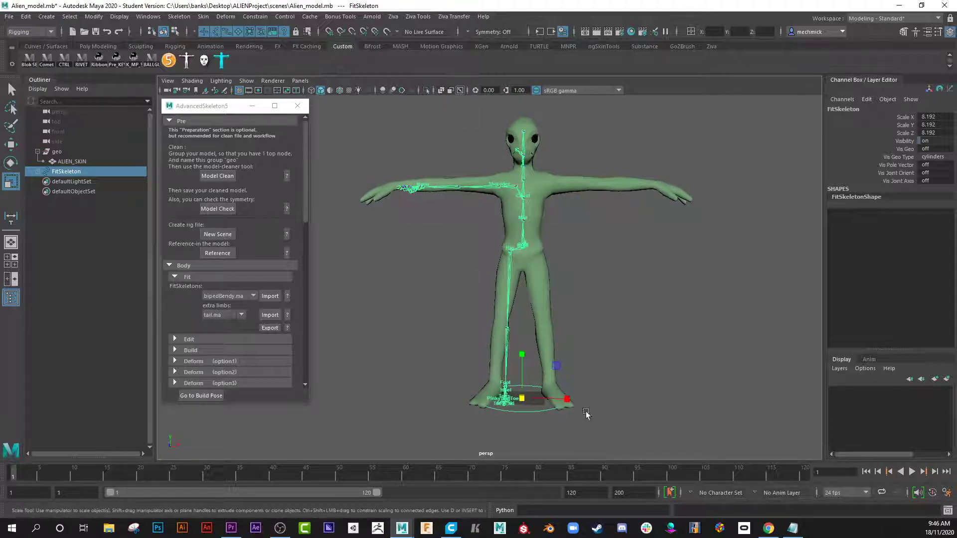
{"action": "left_click_drag", "start_coordinate": [523, 399], "coordinate": [525, 397]}
{"action": "left_click_drag", "start_coordinate": [930, 116], "coordinate": [933, 132]}
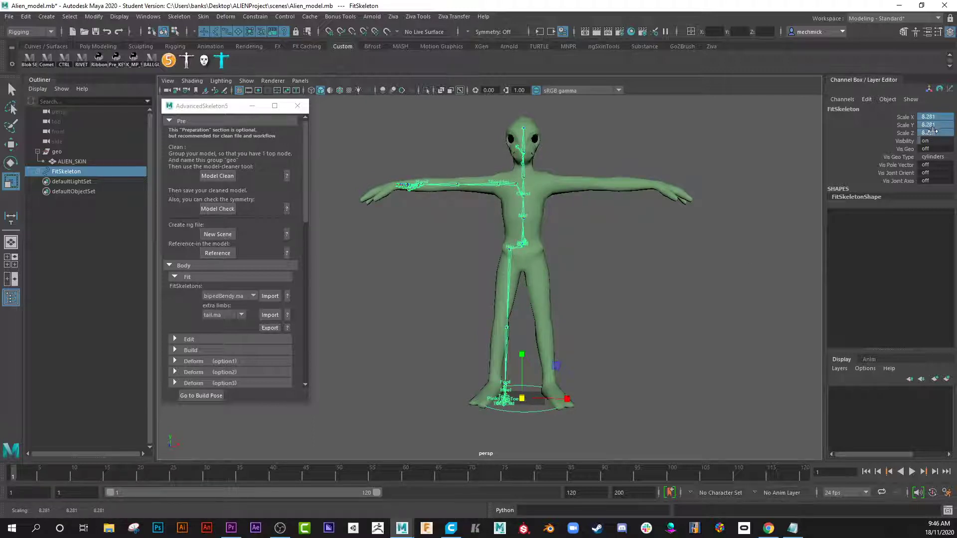
{"action": "type", "text": "8"}
{"action": "key", "text": "Return"}
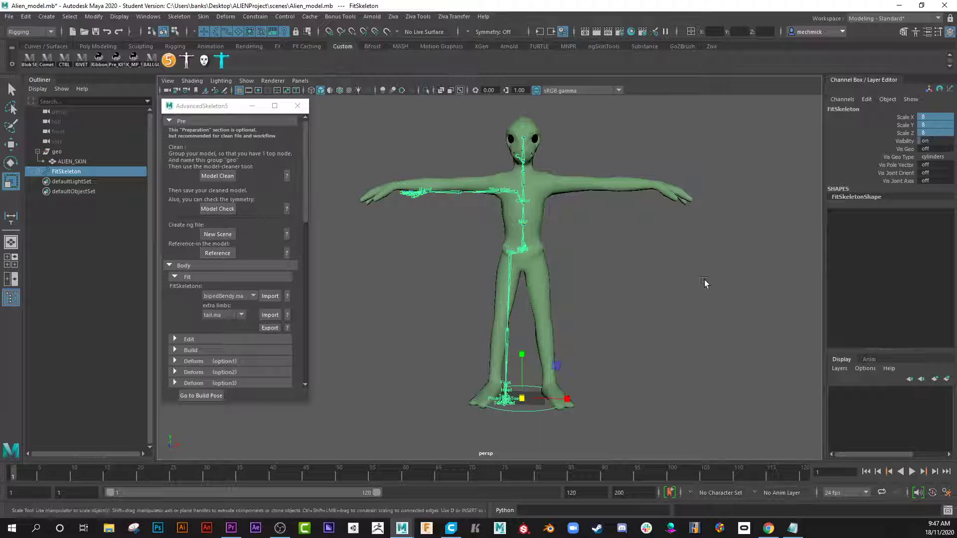
{"action": "left_click", "coordinate": [934, 133]}
{"action": "key", "text": "Return"}
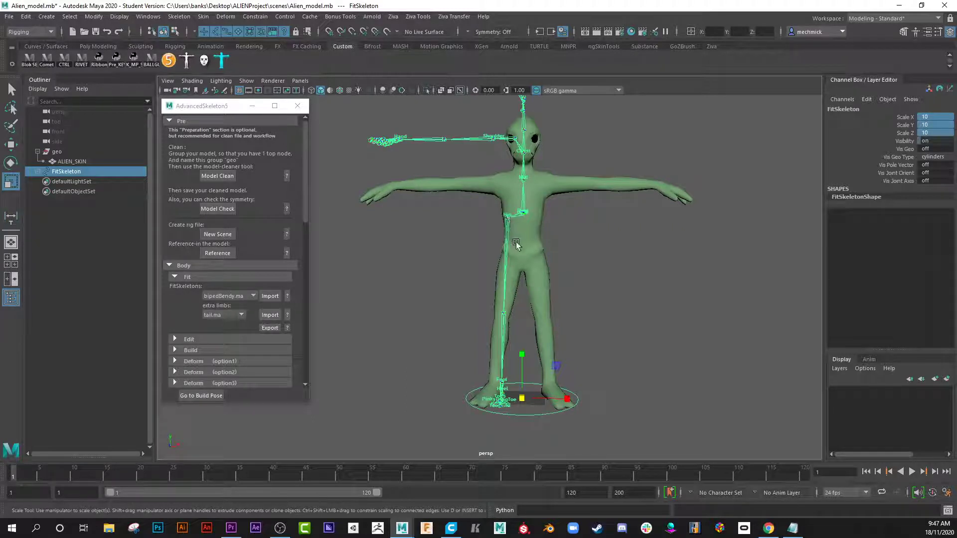
Select the Root joint and lower it to the alien's pelvis, at Translate Y about 7.59.
{"action": "middle_click_drag", "start_coordinate": [514, 241], "coordinate": [523, 288], "text": "alt"}
{"action": "right_click_drag", "start_coordinate": [538, 297], "coordinate": [571, 321], "text": "alt"}
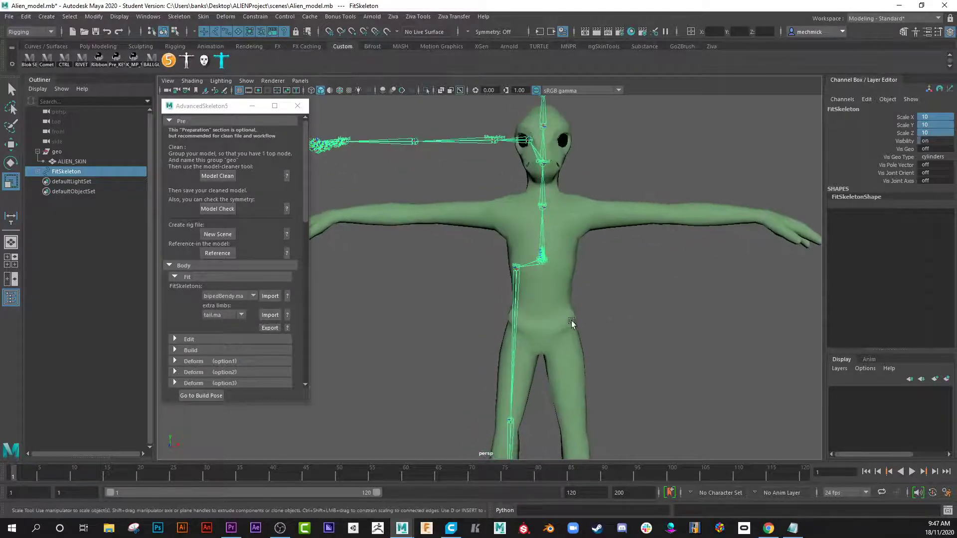
{"action": "left_click", "coordinate": [546, 285]}
{"action": "left_click", "coordinate": [540, 262]}
{"action": "left_click_drag", "start_coordinate": [540, 262], "coordinate": [451, 300], "text": "alt"}
{"action": "left_click", "coordinate": [459, 295]}
{"action": "left_click", "coordinate": [532, 268]}
{"action": "right_click_drag", "start_coordinate": [451, 300], "coordinate": [683, 394], "text": "alt"}
{"action": "left_click", "coordinate": [548, 270]}
{"action": "right_click_drag", "start_coordinate": [621, 316], "coordinate": [362, 292], "text": "alt"}
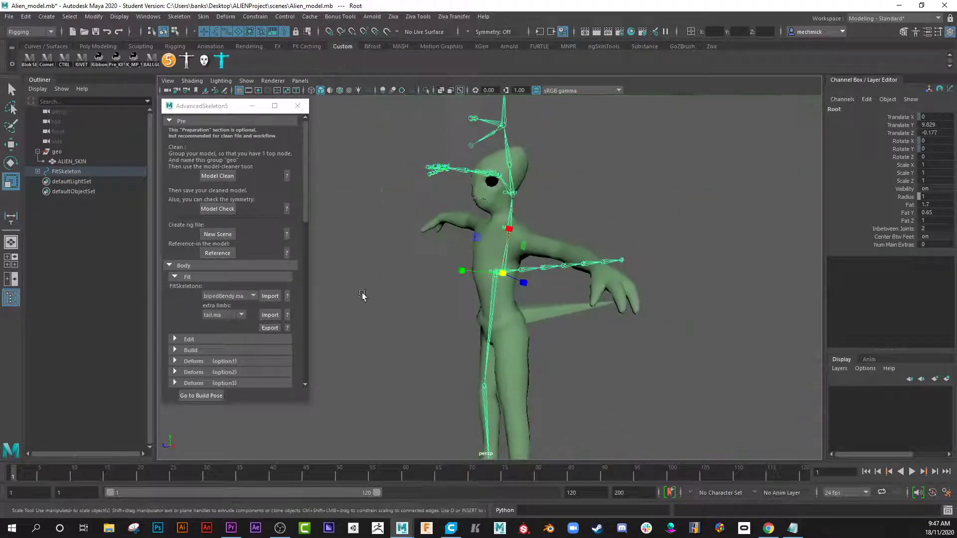
{"action": "left_click_drag", "start_coordinate": [361, 292], "coordinate": [584, 316], "text": "alt"}
{"action": "right_click_drag", "start_coordinate": [583, 316], "coordinate": [372, 290], "text": "alt"}
{"action": "left_click_drag", "start_coordinate": [371, 290], "coordinate": [397, 284], "text": "alt"}
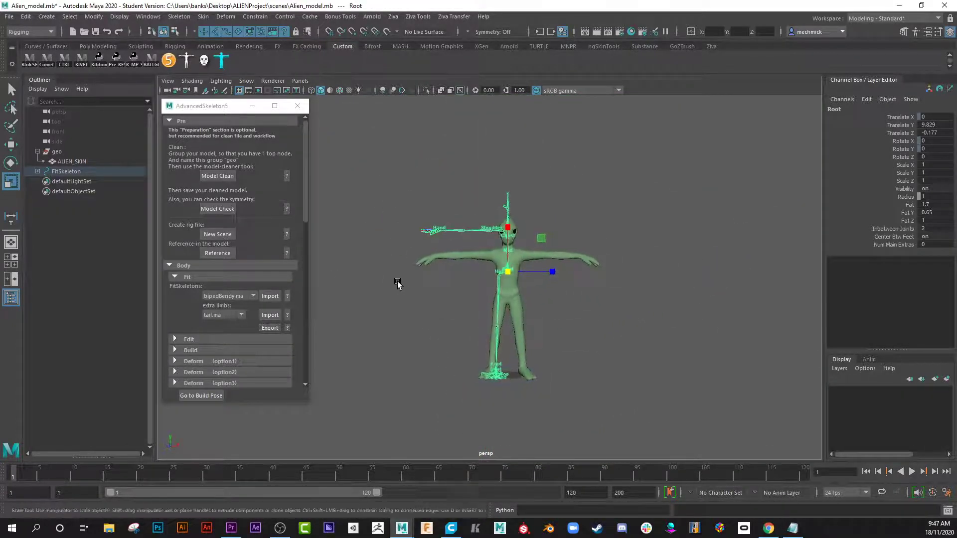
{"action": "key", "text": "w"}
{"action": "left_click_drag", "start_coordinate": [503, 228], "coordinate": [503, 249]}
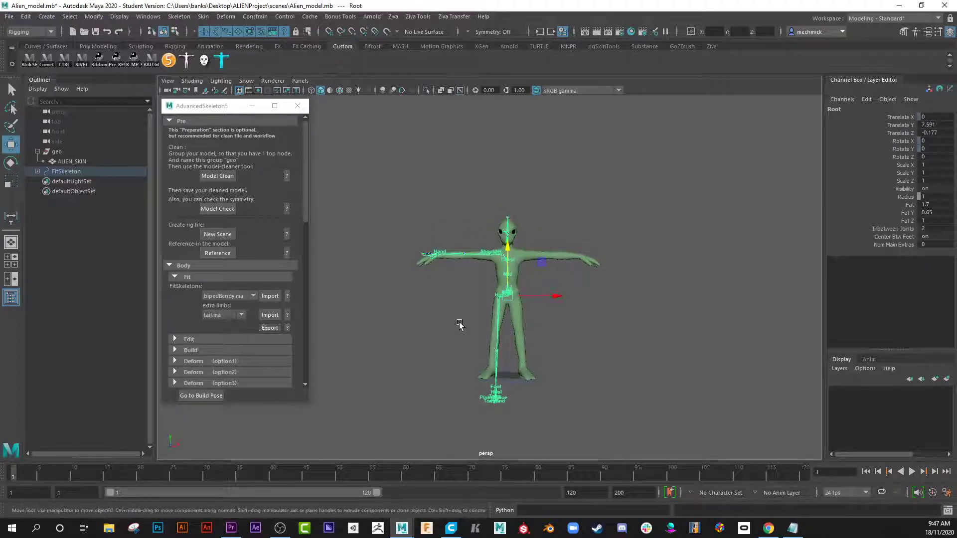
Move the Hip joint slightly inward and down at the top of the thigh, with Translate Z about -0.63.
{"action": "middle_click_drag", "start_coordinate": [459, 323], "coordinate": [460, 281], "text": "alt"}
{"action": "right_click_drag", "start_coordinate": [461, 284], "coordinate": [691, 414], "text": "alt"}
{"action": "mouse_move", "coordinate": [549, 300]}
{"action": "left_mouse_down", "text": "alt"}
{"action": "mouse_move", "coordinate": [442, 312]}
{"action": "mouse_move", "coordinate": [545, 312]}
{"action": "left_mouse_up", "text": "alt"}
{"action": "left_click", "coordinate": [524, 197]}
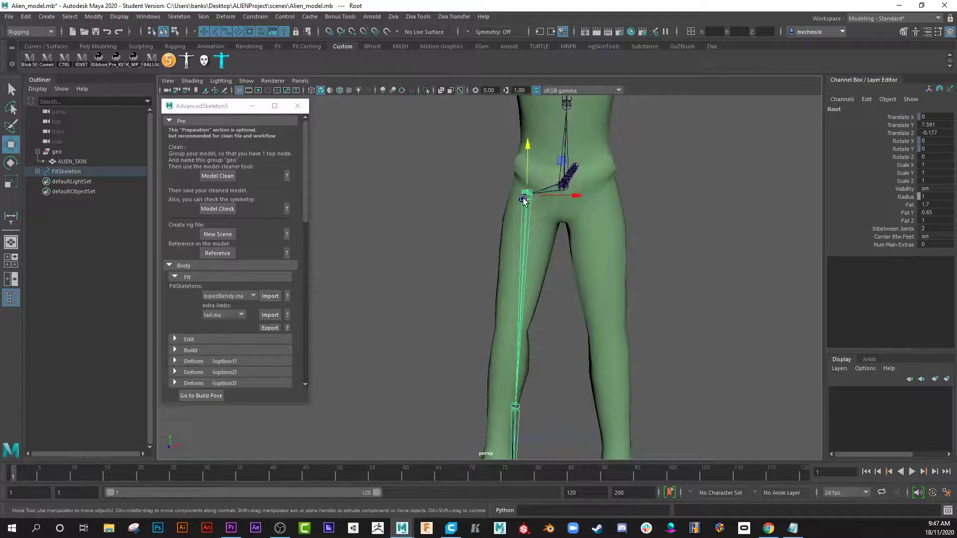
{"action": "left_click_drag", "start_coordinate": [447, 218], "coordinate": [464, 217], "text": "alt"}
{"action": "left_click_drag", "start_coordinate": [540, 196], "coordinate": [552, 198]}
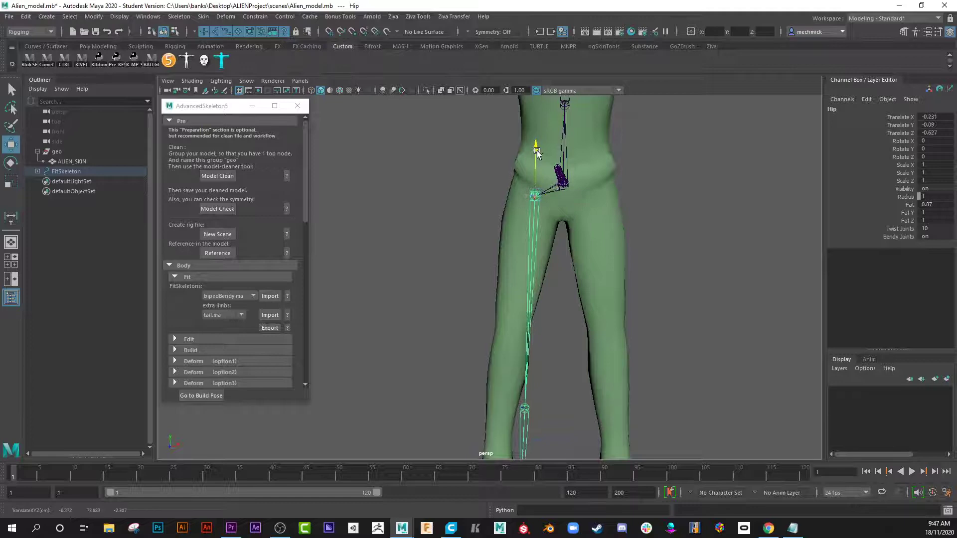
{"action": "left_click_drag", "start_coordinate": [537, 151], "coordinate": [537, 155]}
Move the Knee joint outward, up and back into the alien's knee, at Translate X about 3.16, Y 0.09 and Z 0.42.
{"action": "scroll", "coordinate": [517, 355], "scroll_direction": "down", "scroll_amount": 3}
{"action": "left_click", "coordinate": [514, 371]}
{"action": "scroll", "coordinate": [538, 376], "scroll_direction": "down", "scroll_amount": 1}
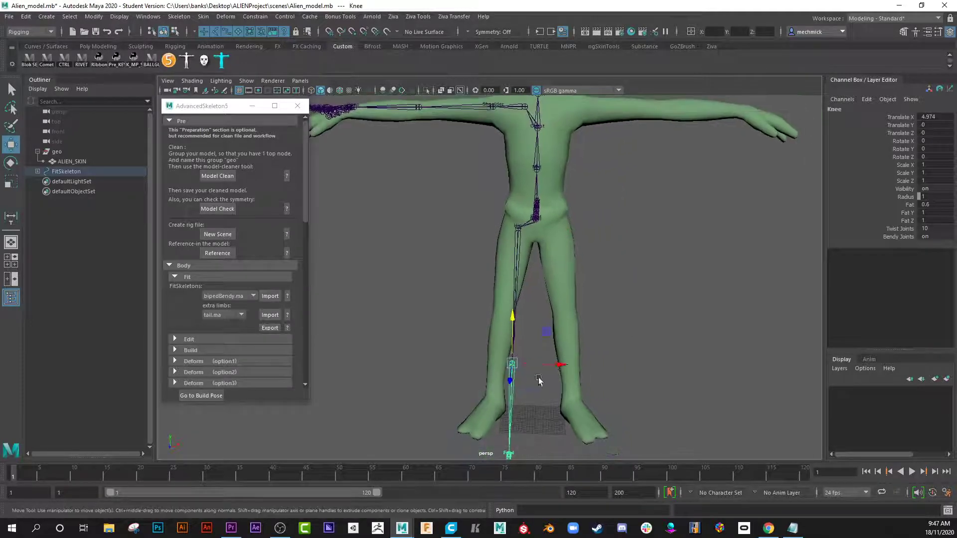
{"action": "left_click", "coordinate": [558, 363]}
{"action": "key", "text": "ctrl+z"}
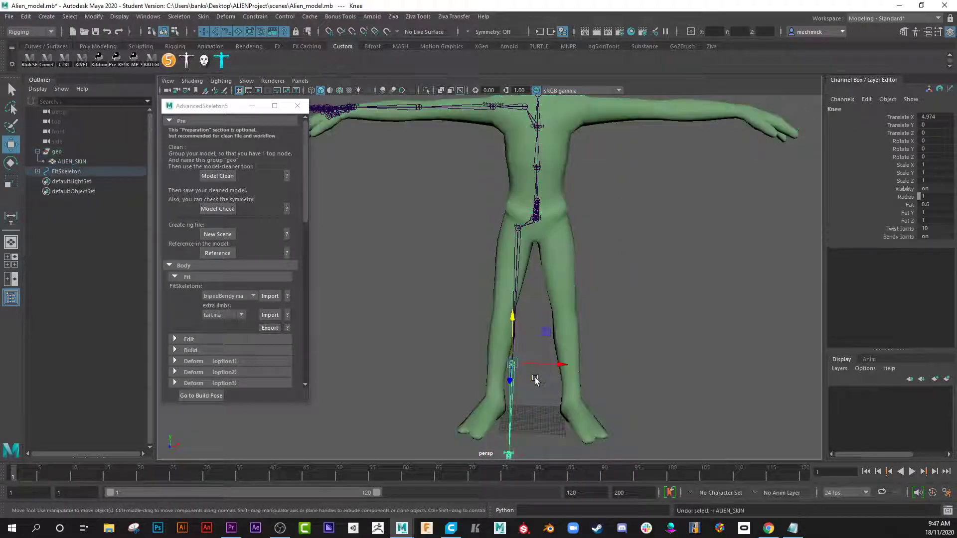
{"action": "left_click_drag", "start_coordinate": [560, 365], "coordinate": [550, 366]}
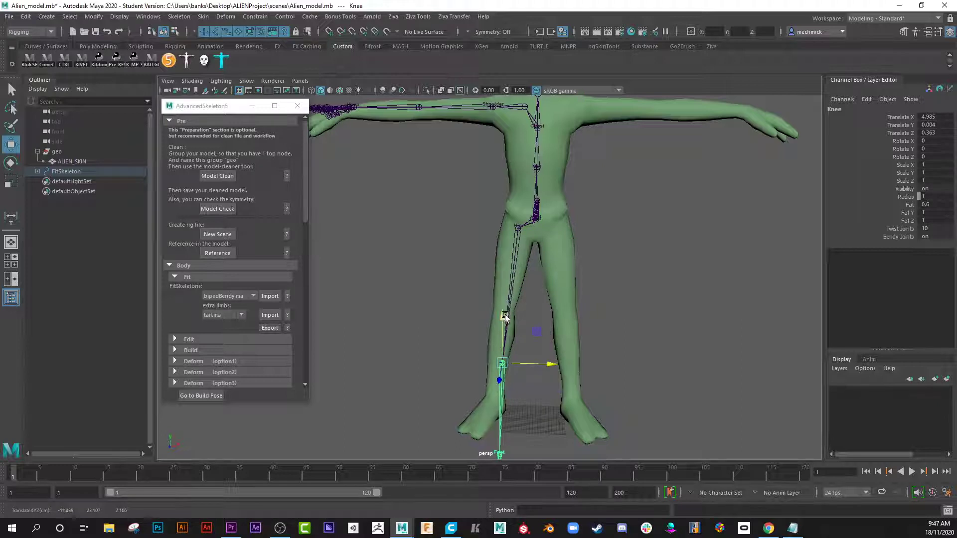
{"action": "left_click_drag", "start_coordinate": [503, 312], "coordinate": [506, 267]}
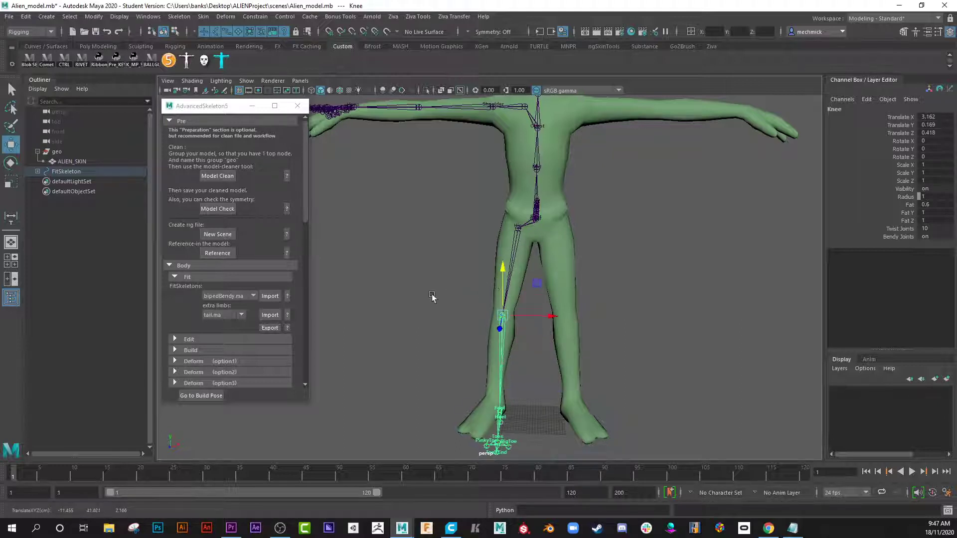
{"action": "left_click_drag", "start_coordinate": [432, 297], "coordinate": [558, 298], "text": "alt"}
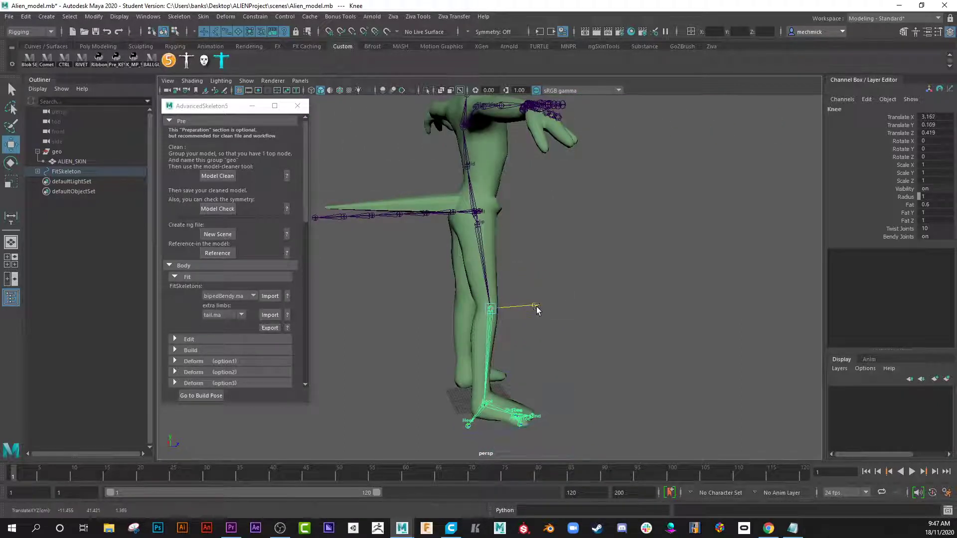
Raise the Ankle joint and shift it back into the ankle, at Translate X about 3.3 and Y -0.13, showing wireframe on the shaded mesh.
{"action": "scroll", "coordinate": [452, 420], "scroll_direction": "up", "scroll_amount": 5}
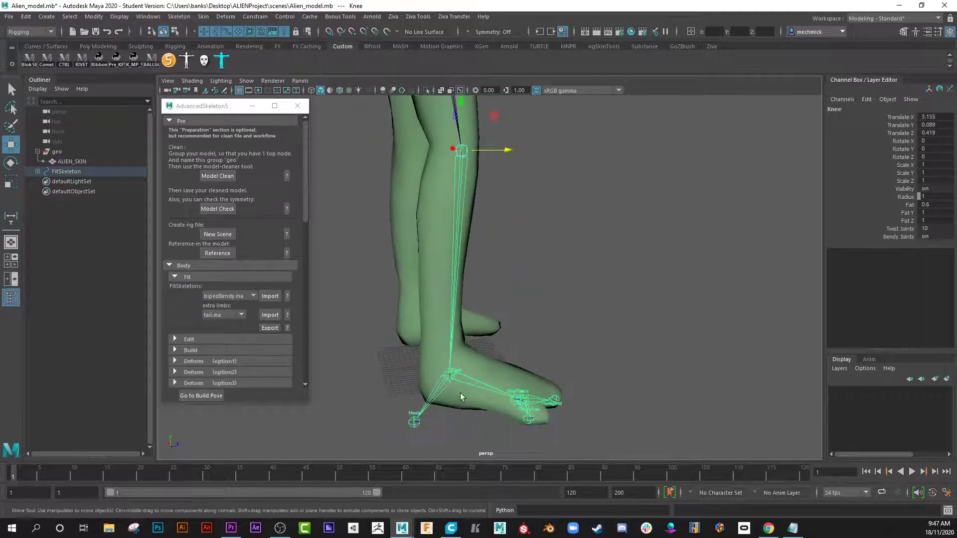
{"action": "left_click", "coordinate": [453, 378]}
{"action": "left_click_drag", "start_coordinate": [451, 356], "coordinate": [441, 302]}
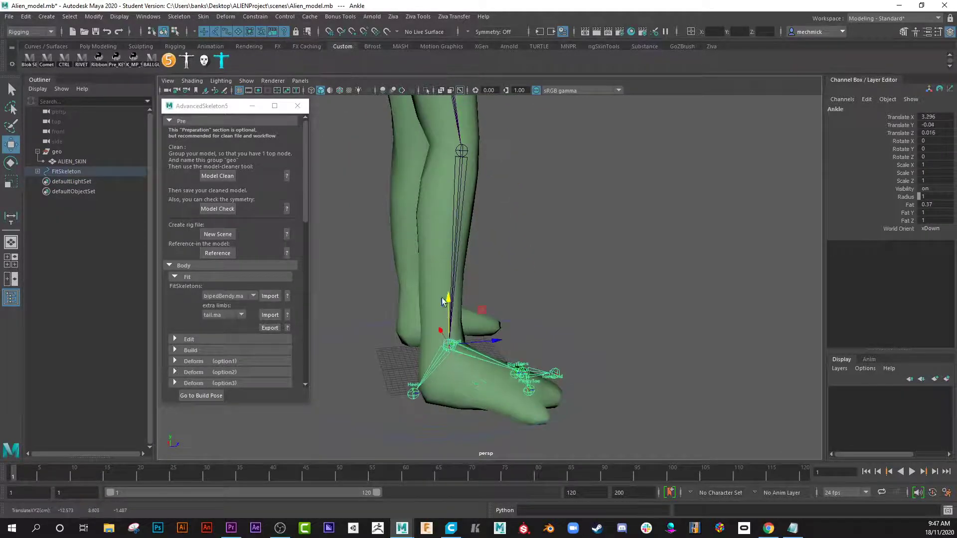
{"action": "left_click", "coordinate": [339, 91]}
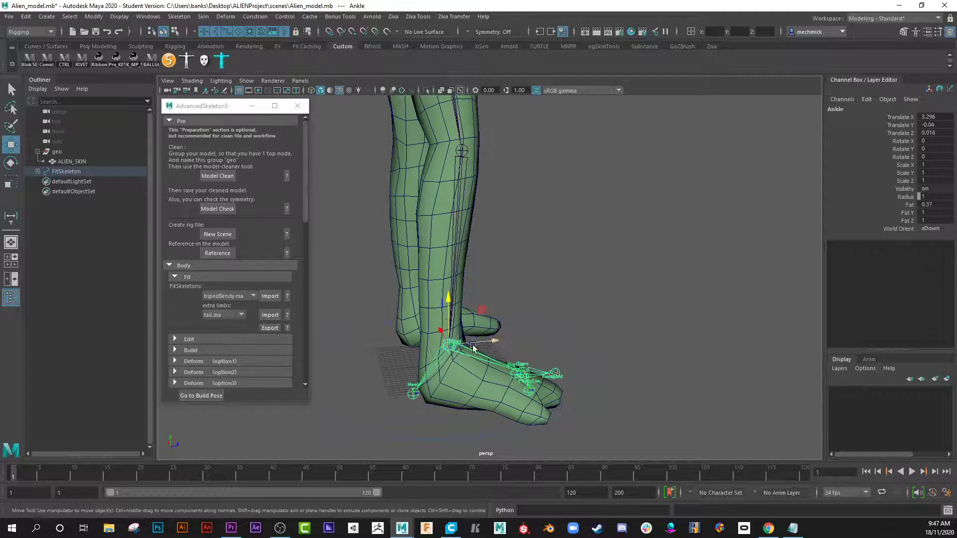
{"action": "left_click_drag", "start_coordinate": [495, 342], "coordinate": [491, 344]}
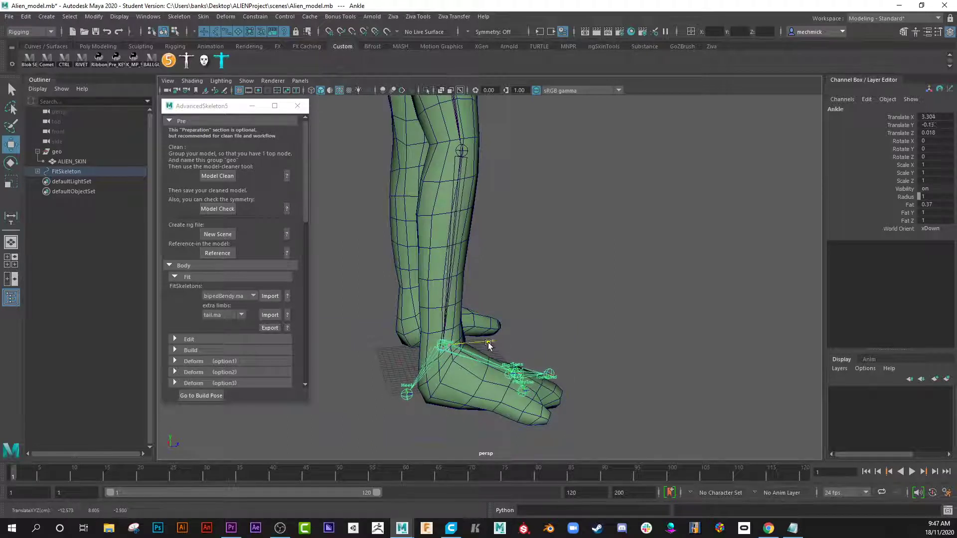
Move the Heel joint to the bottom back edge of the foot, at Translate X about 0.9 and Y -0.4.
{"action": "left_click", "coordinate": [409, 393]}
{"action": "left_click_drag", "start_coordinate": [432, 394], "coordinate": [444, 393]}
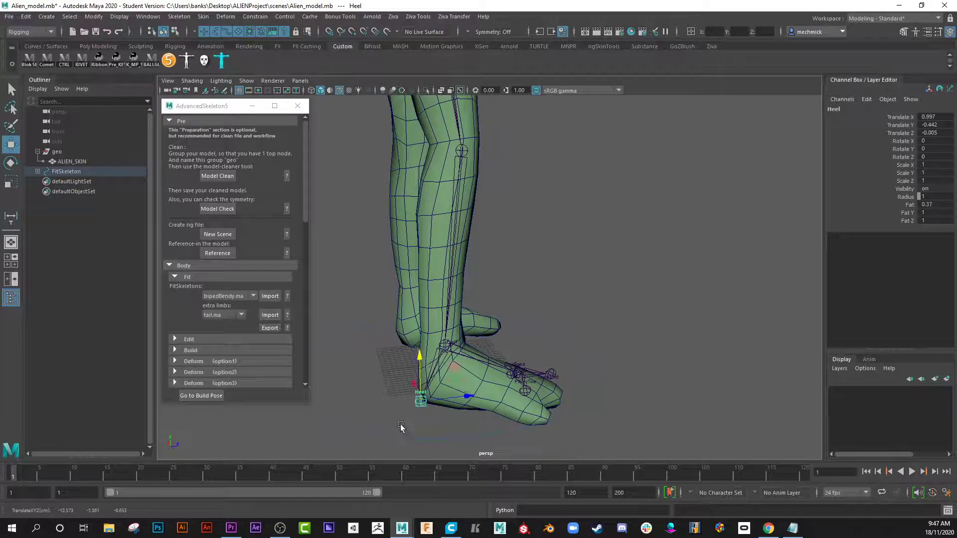
{"action": "left_click_drag", "start_coordinate": [401, 426], "coordinate": [412, 393], "text": "alt"}
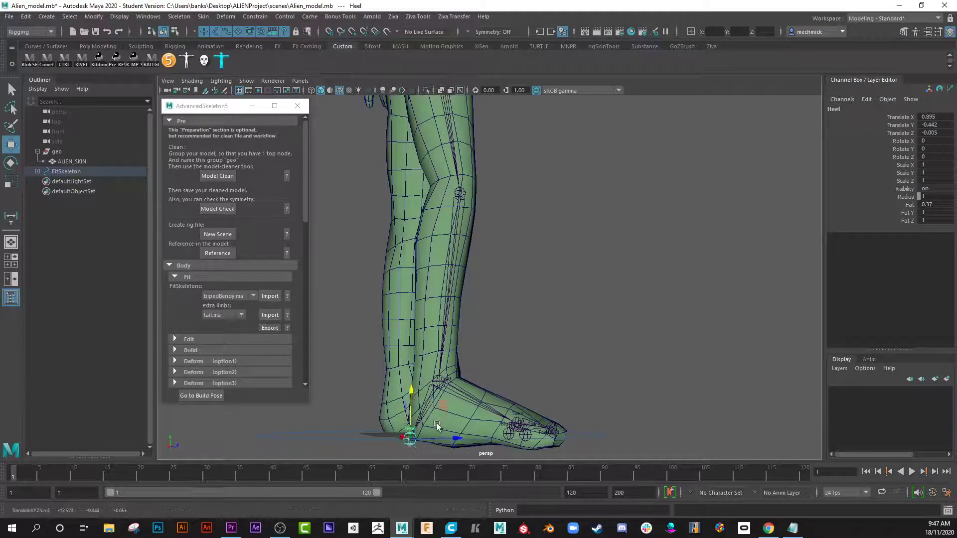
{"action": "left_click_drag", "start_coordinate": [440, 441], "coordinate": [351, 458], "text": "alt"}
Move the Toes joint sideways into the front of the foot, at Translate X about 0.67, Y 1.33 and Z 0.85.
{"action": "middle_click_drag", "start_coordinate": [573, 431], "coordinate": [508, 373], "text": "alt"}
{"action": "scroll", "coordinate": [509, 374], "scroll_direction": "up", "scroll_amount": 4}
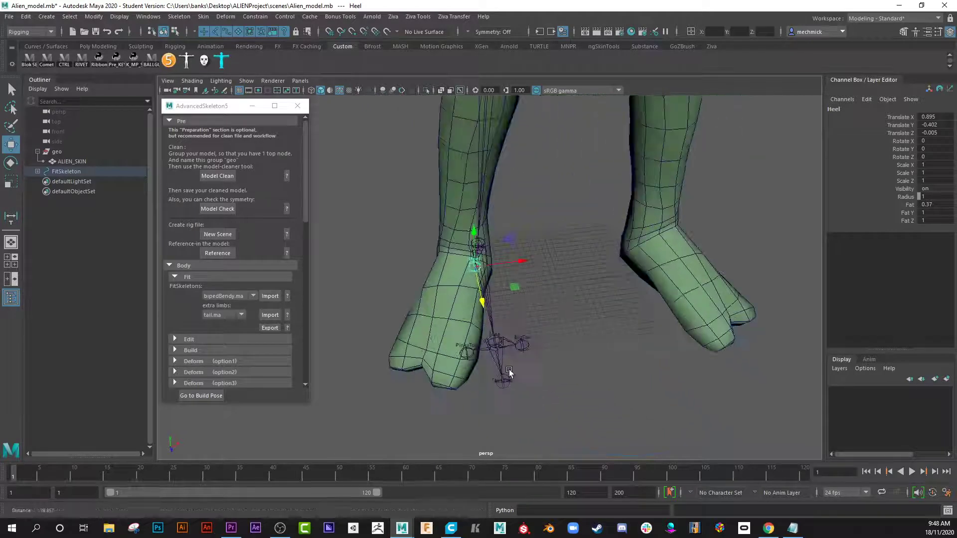
{"action": "left_click", "coordinate": [497, 364]}
{"action": "left_click_drag", "start_coordinate": [497, 365], "coordinate": [483, 409], "text": "alt"}
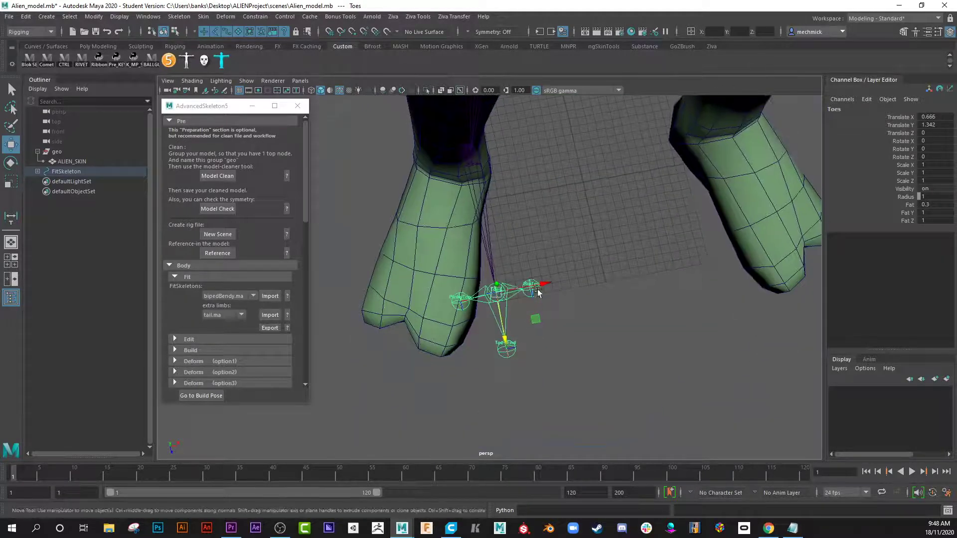
{"action": "left_click", "coordinate": [503, 298]}
{"action": "left_click_drag", "start_coordinate": [503, 302], "coordinate": [472, 310]}
{"action": "right_click_drag", "start_coordinate": [472, 309], "coordinate": [705, 365], "text": "alt"}
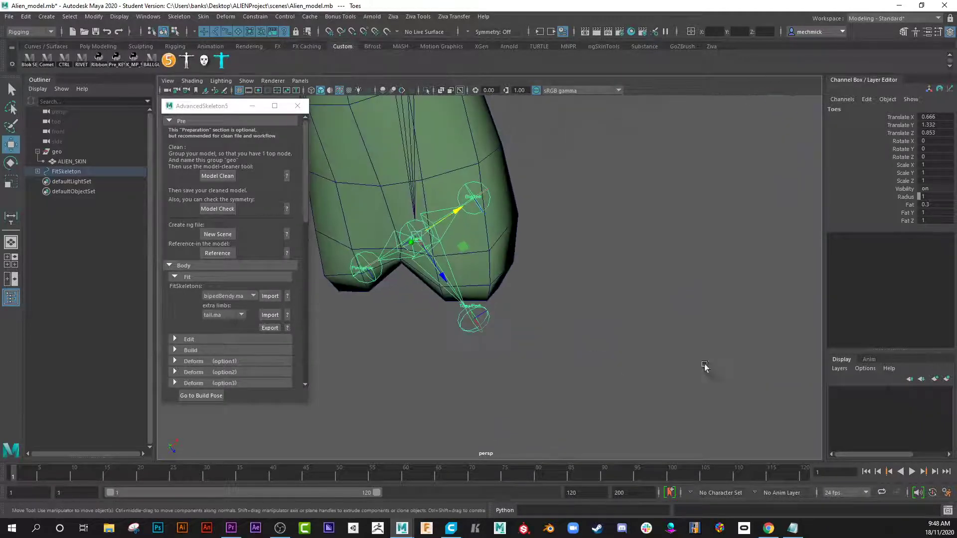
Select the FootSideOuter joint on the foot's smaller toe and delete it.
{"action": "left_click_drag", "start_coordinate": [598, 349], "coordinate": [575, 355], "text": "alt"}
{"action": "left_click", "coordinate": [380, 291]}
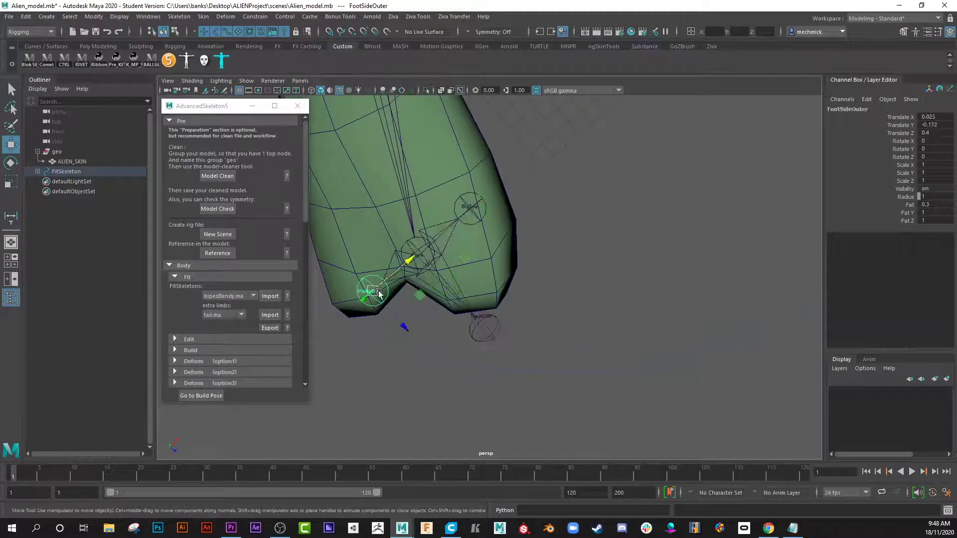
{"action": "left_click", "coordinate": [399, 277]}
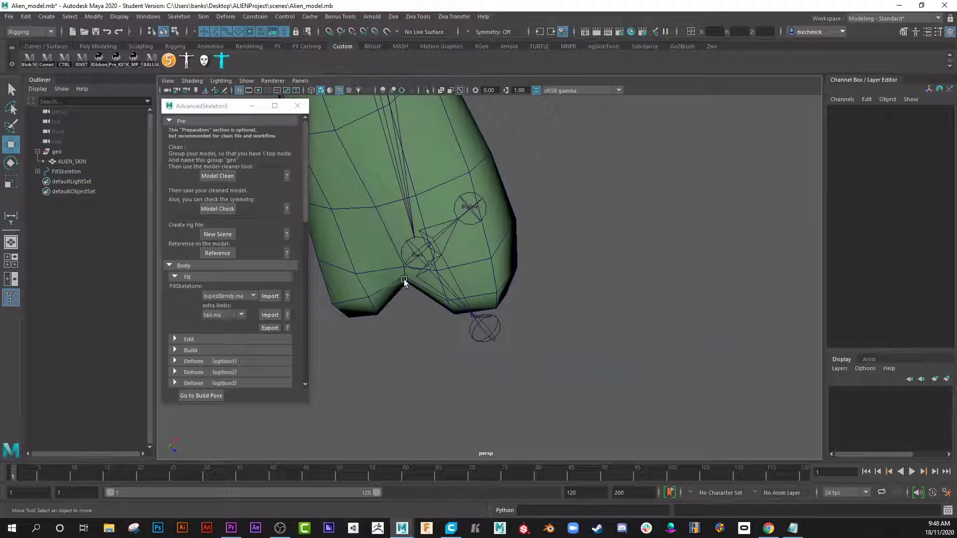
Reposition the Toes joint at the base of the larger toe, at Translate X about 0.76, Y 1.06 and Z 0.79.
{"action": "left_click", "coordinate": [415, 254]}
{"action": "left_click_drag", "start_coordinate": [414, 254], "coordinate": [429, 269], "text": "alt"}
{"action": "left_click_drag", "start_coordinate": [441, 166], "coordinate": [456, 125]}
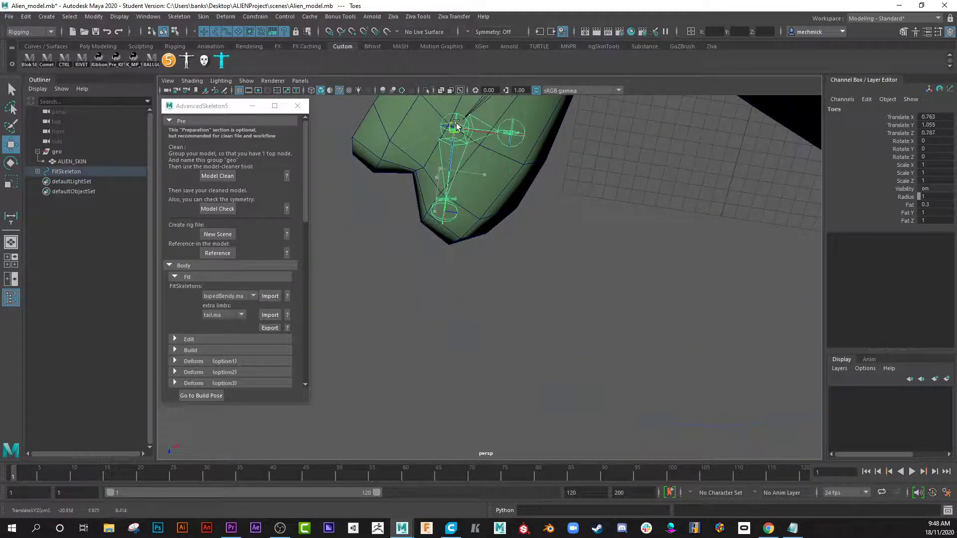
Move the ToesEnd joint to the tip of the smaller toe, at Translate X about 0.43, Y -0.15 and Z 0.73.
{"action": "left_click", "coordinate": [445, 205]}
{"action": "middle_click_drag", "start_coordinate": [437, 255], "coordinate": [542, 290], "text": "alt"}
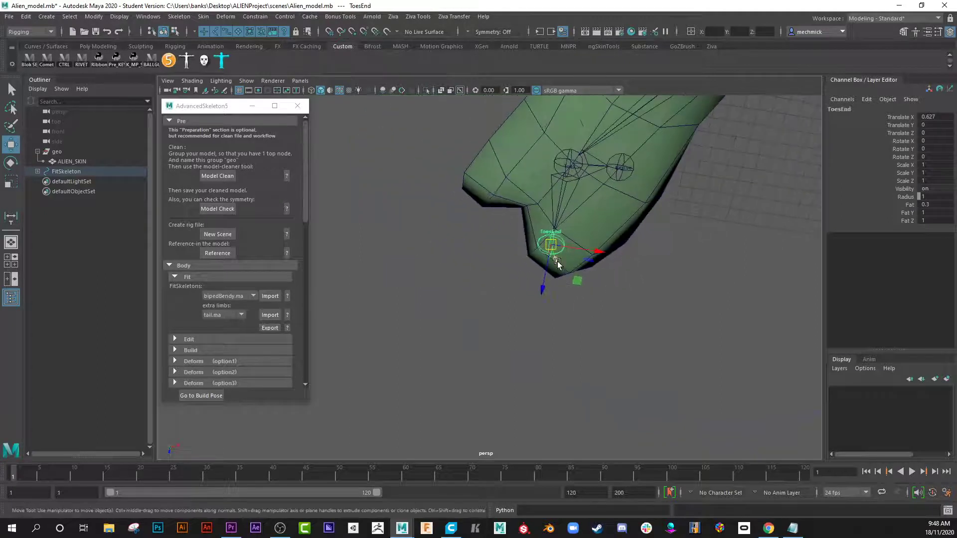
{"action": "left_click_drag", "start_coordinate": [551, 244], "coordinate": [456, 197]}
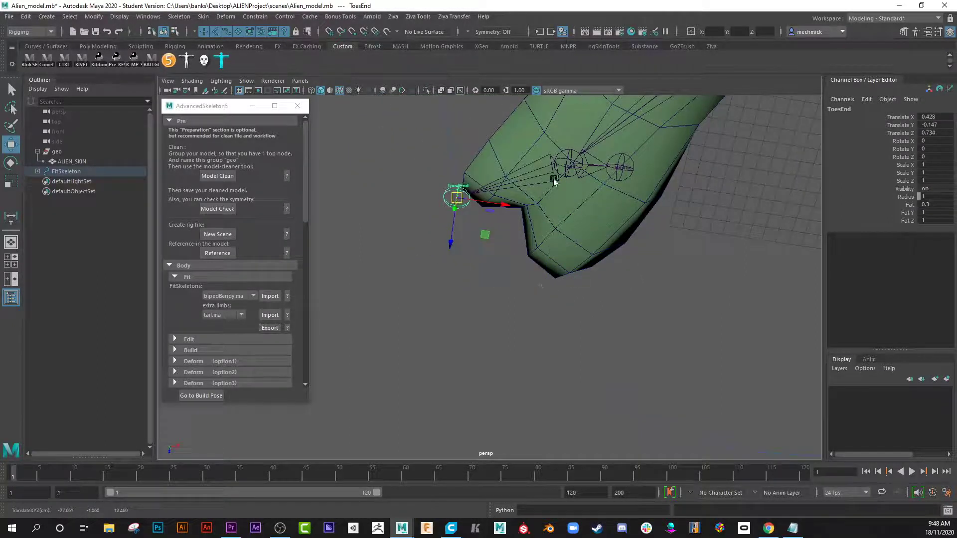
Move the FootSideInner joint to the tip of the larger toe, at Translate X about 0.89 and Y 0.02.
{"action": "left_click", "coordinate": [619, 172]}
{"action": "left_click_drag", "start_coordinate": [621, 171], "coordinate": [535, 260]}
{"action": "left_click_drag", "start_coordinate": [621, 206], "coordinate": [623, 249]}
{"action": "left_click_drag", "start_coordinate": [635, 288], "coordinate": [642, 292]}
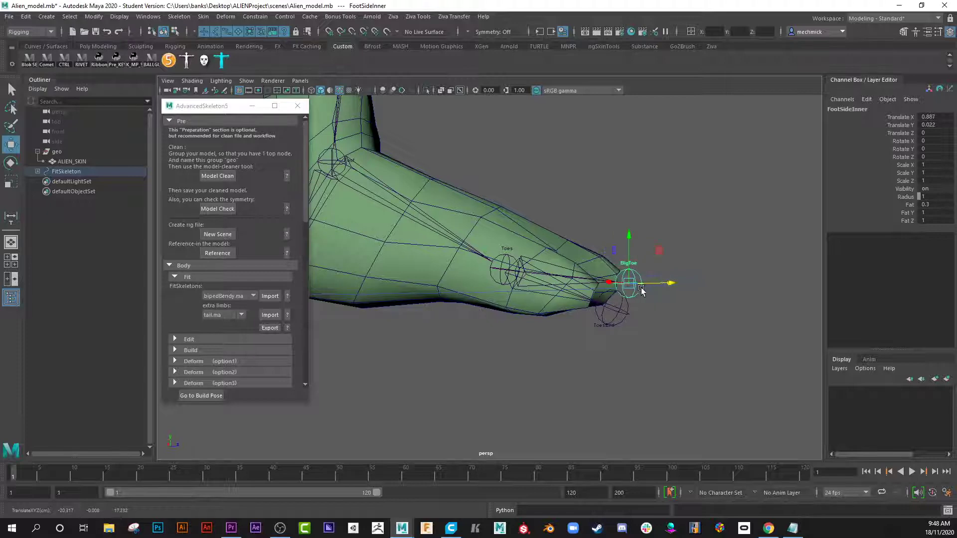
Adjust the ToesEnd joint to Translate X about 0.42, Y -0.10, Z 0.71 and lower the FootSideInner joint to X 0.89, Y -0.03.
{"action": "left_click", "coordinate": [607, 310]}
{"action": "left_click_drag", "start_coordinate": [560, 350], "coordinate": [453, 363], "text": "alt"}
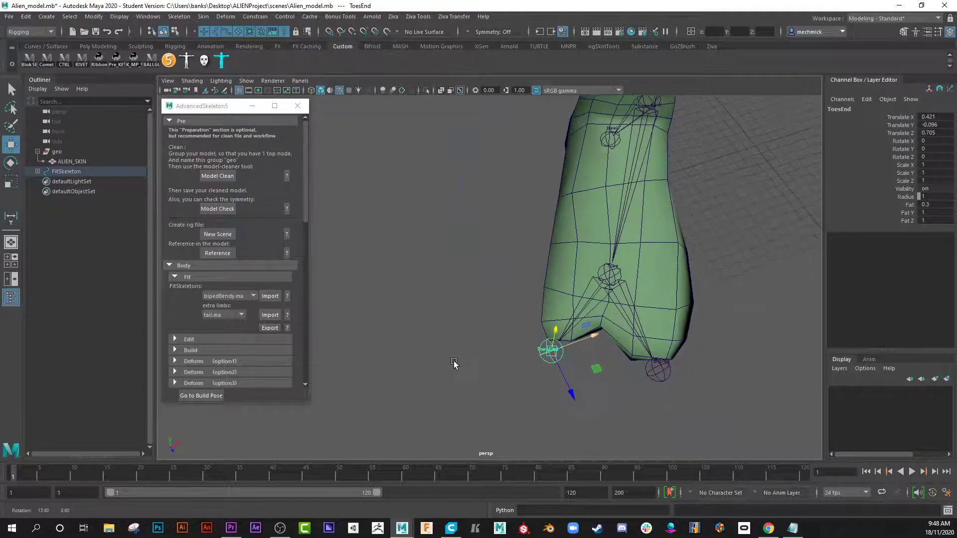
{"action": "left_click_drag", "start_coordinate": [652, 374], "coordinate": [443, 340], "text": "alt"}
{"action": "left_click", "coordinate": [406, 334]}
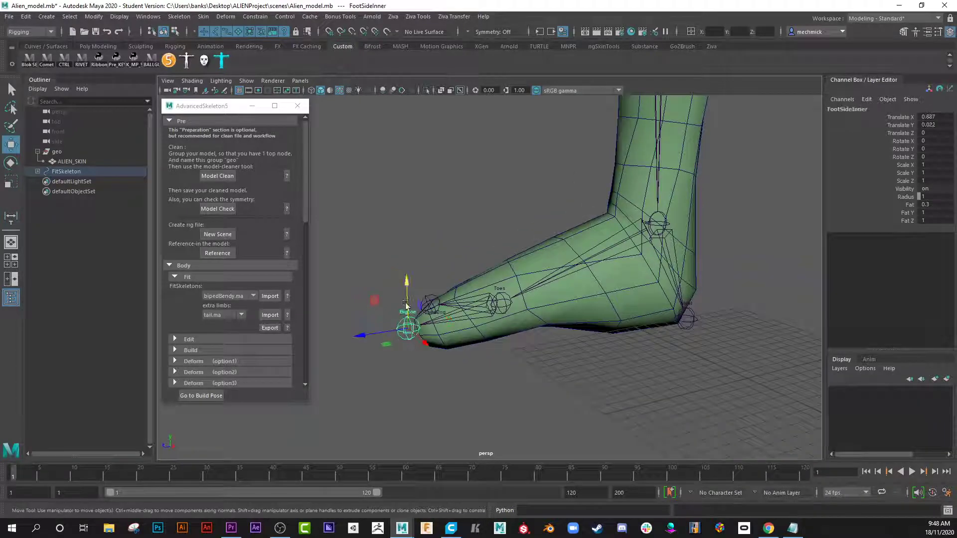
{"action": "left_click_drag", "start_coordinate": [405, 286], "coordinate": [406, 294]}
Raise the Knee joint without moving its child joints, to Translate X about 3.01, Y 0.08 and Z 0.42.
{"action": "left_click_drag", "start_coordinate": [534, 335], "coordinate": [443, 180], "text": "alt"}
{"action": "middle_click_drag", "start_coordinate": [442, 179], "coordinate": [391, 300], "text": "alt"}
{"action": "left_click_drag", "start_coordinate": [391, 300], "coordinate": [371, 304], "text": "alt"}
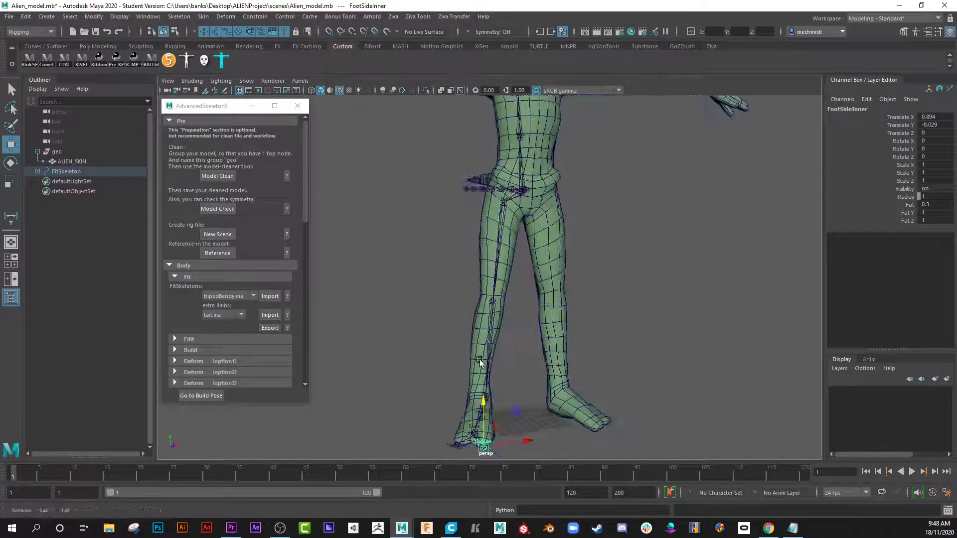
{"action": "left_click", "coordinate": [490, 299]}
{"action": "left_click_drag", "start_coordinate": [436, 314], "coordinate": [551, 312], "text": "alt"}
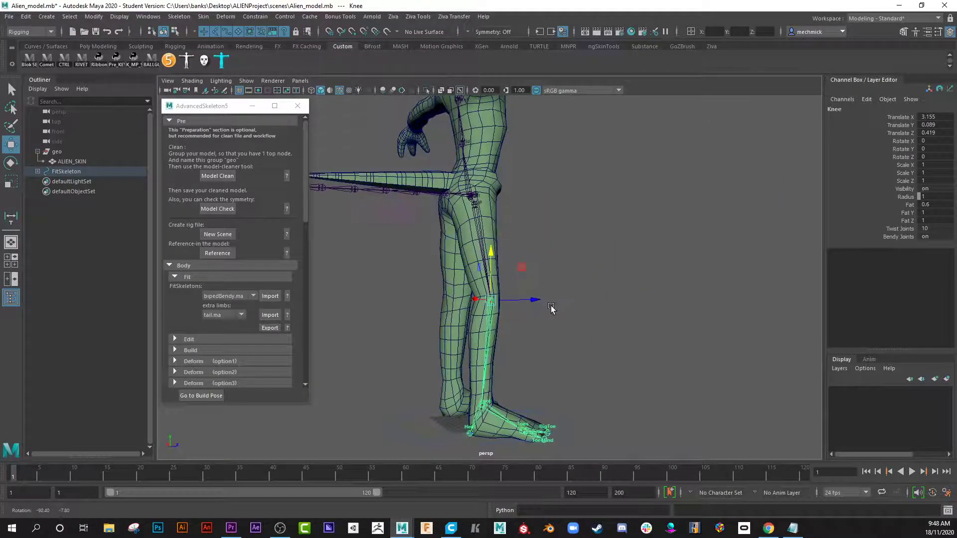
{"action": "key", "text": "d"}
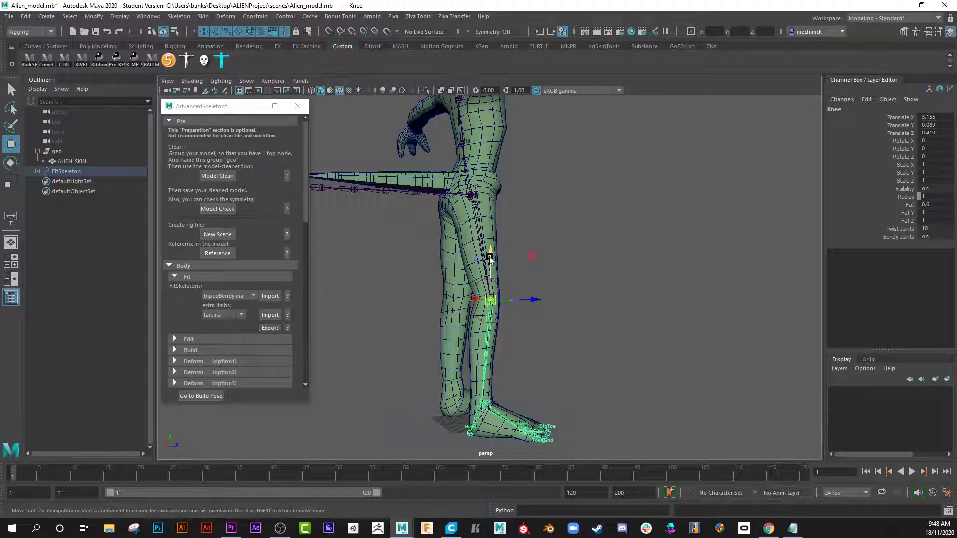
{"action": "left_click_drag", "start_coordinate": [490, 258], "coordinate": [491, 258]}
{"action": "left_click_drag", "start_coordinate": [536, 298], "coordinate": [534, 298]}
{"action": "key", "text": "d"}
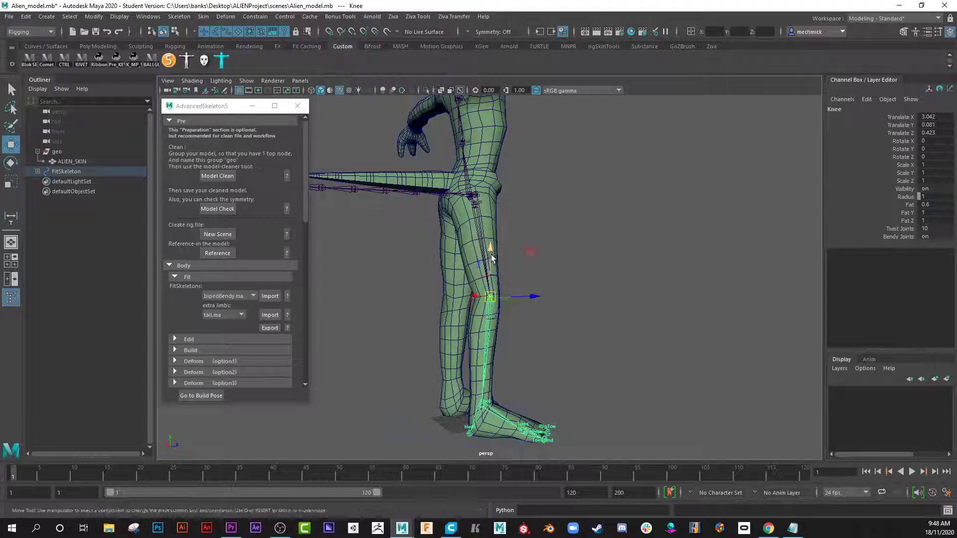
{"action": "left_click_drag", "start_coordinate": [490, 257], "coordinate": [490, 255]}
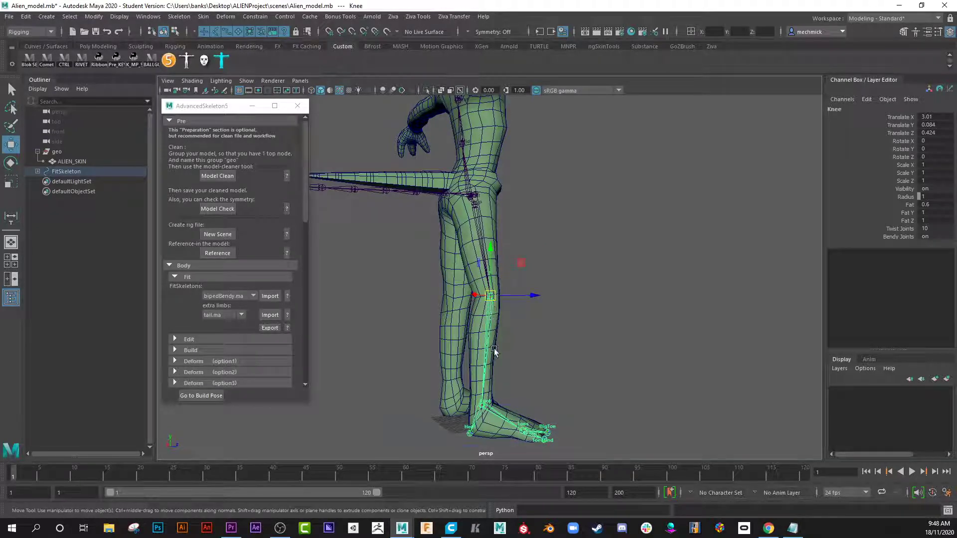
Move the Root joint up and forward in the pelvis without its child joints, to Translate Y about 7.89 and Z -0.06.
{"action": "left_click_drag", "start_coordinate": [423, 349], "coordinate": [481, 360], "text": "alt"}
{"action": "left_click", "coordinate": [484, 320]}
{"action": "right_click_drag", "start_coordinate": [548, 379], "coordinate": [731, 397], "text": "alt"}
{"action": "middle_click_drag", "start_coordinate": [503, 351], "coordinate": [676, 246], "text": "alt"}
{"action": "left_click_drag", "start_coordinate": [676, 246], "coordinate": [533, 299], "text": "alt"}
{"action": "left_click_drag", "start_coordinate": [666, 280], "coordinate": [598, 288]}
{"action": "left_click_drag", "start_coordinate": [547, 241], "coordinate": [549, 209]}
{"action": "left_click_drag", "start_coordinate": [589, 317], "coordinate": [551, 300], "text": "alt"}
{"action": "left_click", "coordinate": [578, 281]}
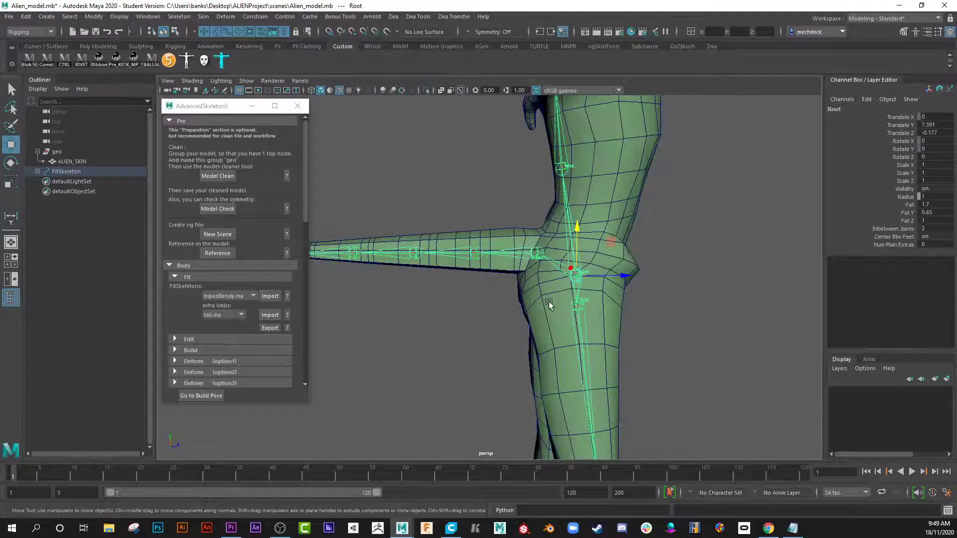
{"action": "key", "text": "d"}
{"action": "left_click_drag", "start_coordinate": [577, 233], "coordinate": [579, 216]}
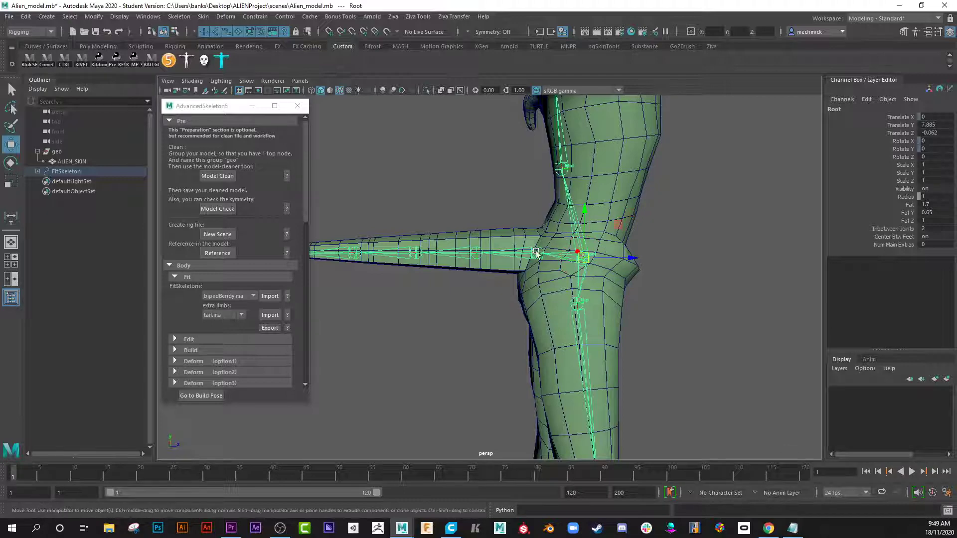
Shift the Tail0 joint back to the base of the tail, at Translate X about 0.23 and Y -0.92.
{"action": "left_click", "coordinate": [578, 257]}
{"action": "left_click_drag", "start_coordinate": [579, 257], "coordinate": [568, 257]}
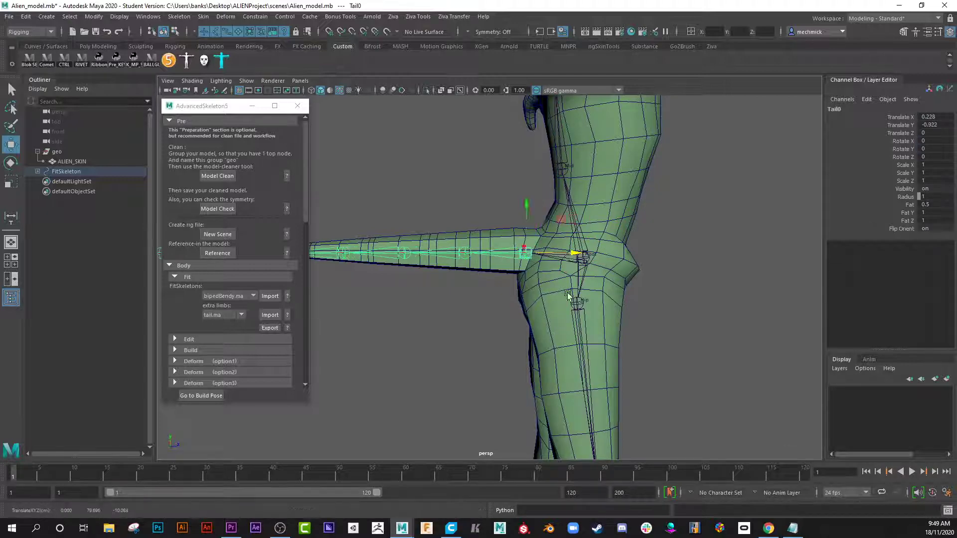
{"action": "left_click_drag", "start_coordinate": [567, 294], "coordinate": [504, 264], "text": "alt"}
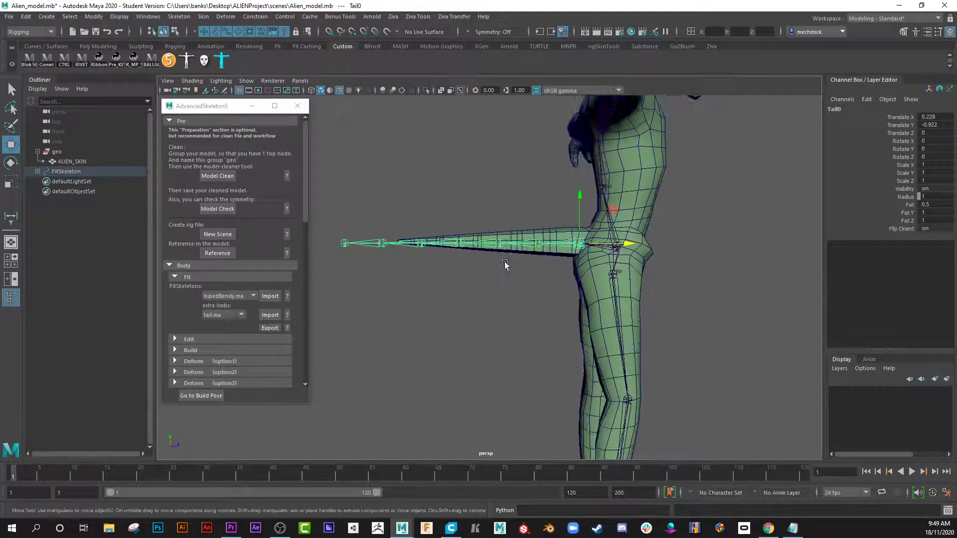
Slide the Tail2 to Tail5 joints along the tail toward the body, with Tail4 at Translate X about 0.63.
{"action": "left_click_drag", "start_coordinate": [582, 199], "coordinate": [474, 244]}
{"action": "left_click", "coordinate": [459, 247]}
{"action": "left_click", "coordinate": [425, 246]}
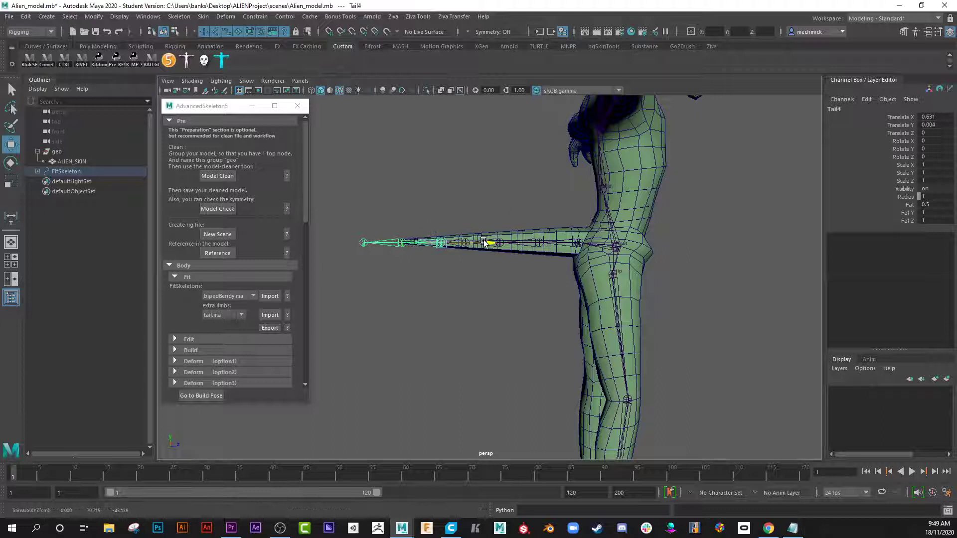
{"action": "left_click_drag", "start_coordinate": [484, 241], "coordinate": [481, 242]}
{"action": "left_click", "coordinate": [399, 243]}
{"action": "left_click_drag", "start_coordinate": [422, 243], "coordinate": [434, 242]}
{"action": "left_click", "coordinate": [500, 243]}
{"action": "left_click_drag", "start_coordinate": [532, 243], "coordinate": [541, 243]}
Pull the Tail6 end joint in to Translate X about 0.72 and raise the Tail0 joint to X 0.27, Y -0.92.
{"action": "left_click", "coordinate": [378, 243]}
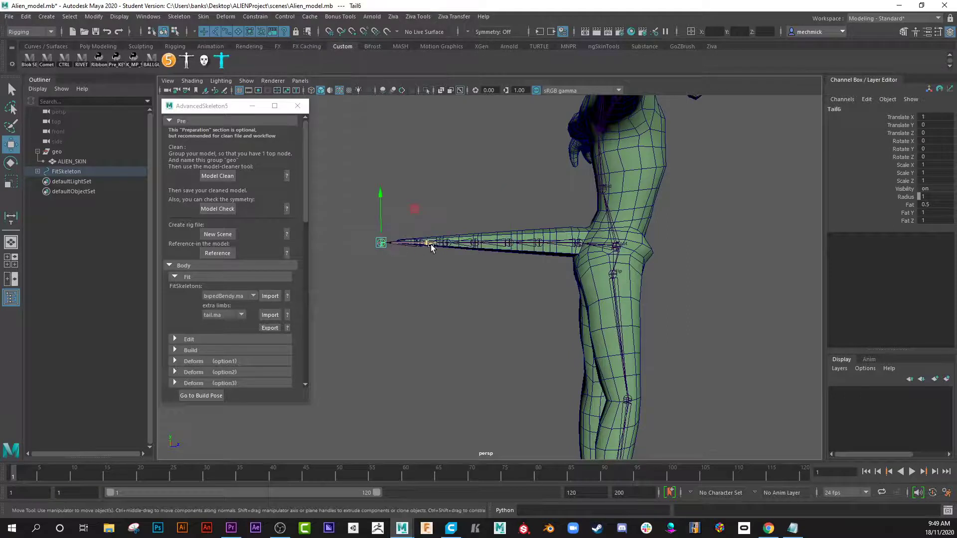
{"action": "left_click_drag", "start_coordinate": [431, 244], "coordinate": [441, 244]}
{"action": "left_click", "coordinate": [578, 243]}
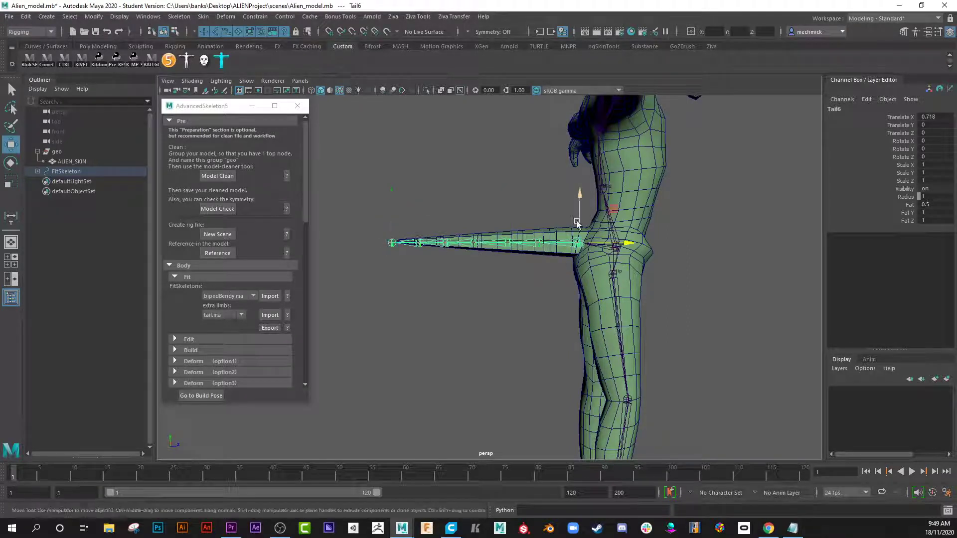
{"action": "left_click_drag", "start_coordinate": [580, 198], "coordinate": [579, 196]}
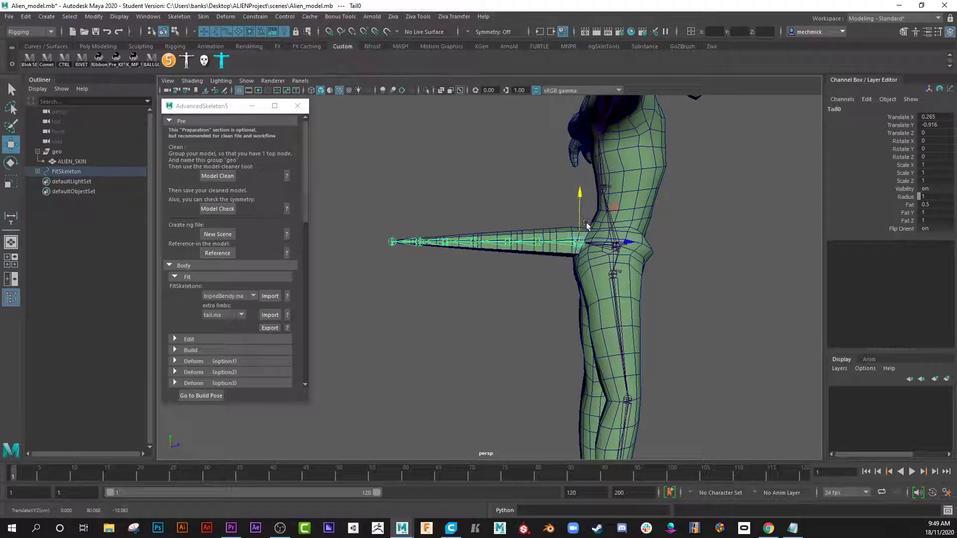
Raise the Scapula joint to the top of the shoulder, at Translate X about 1.18, Y 0.22 and Z -0.69.
{"action": "middle_click_drag", "start_coordinate": [577, 194], "coordinate": [620, 279], "text": "alt"}
{"action": "left_click_drag", "start_coordinate": [620, 279], "coordinate": [466, 278], "text": "alt"}
{"action": "middle_click_drag", "start_coordinate": [466, 278], "coordinate": [557, 272], "text": "alt"}
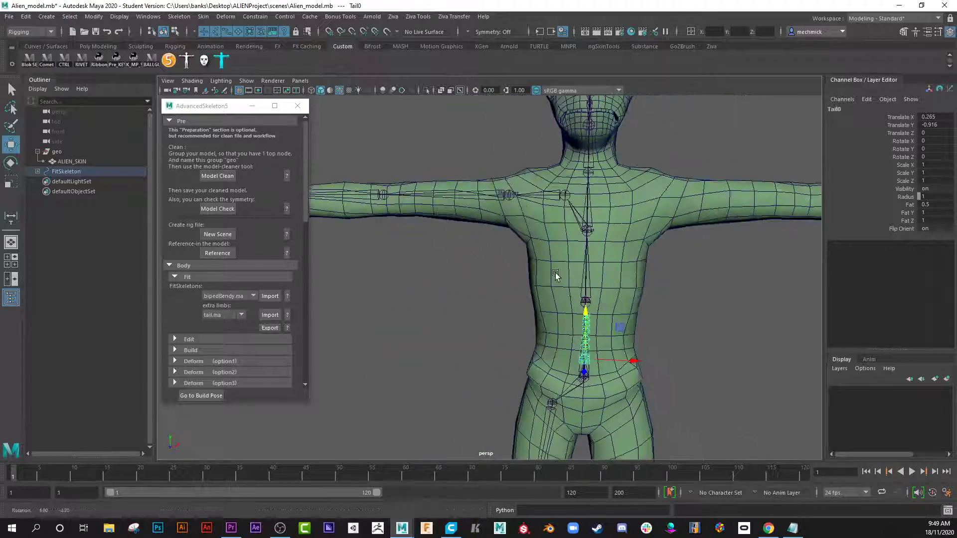
{"action": "left_click", "coordinate": [560, 184]}
{"action": "left_click_drag", "start_coordinate": [560, 184], "coordinate": [546, 120]}
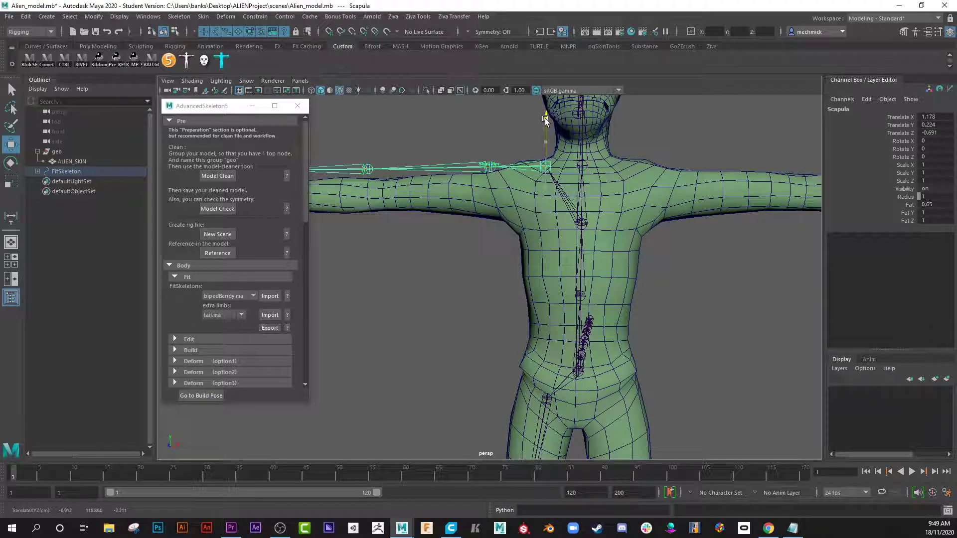
Lower the Shoulder joint into the upper arm and move it inward, to Translate X about 0.60, Y -0.01 and Z -0.50.
{"action": "left_click", "coordinate": [491, 167]}
{"action": "left_click_drag", "start_coordinate": [493, 138], "coordinate": [492, 159]}
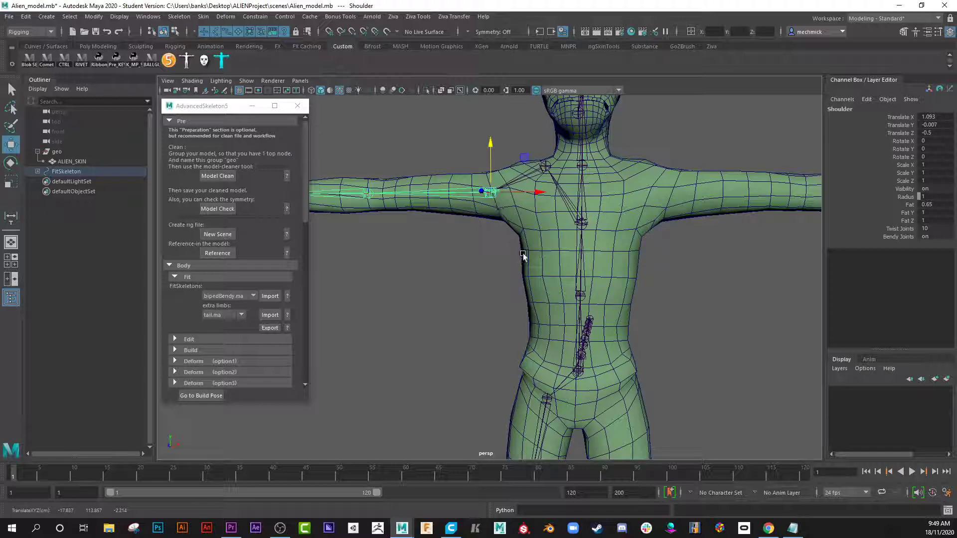
{"action": "left_click_drag", "start_coordinate": [538, 192], "coordinate": [558, 194]}
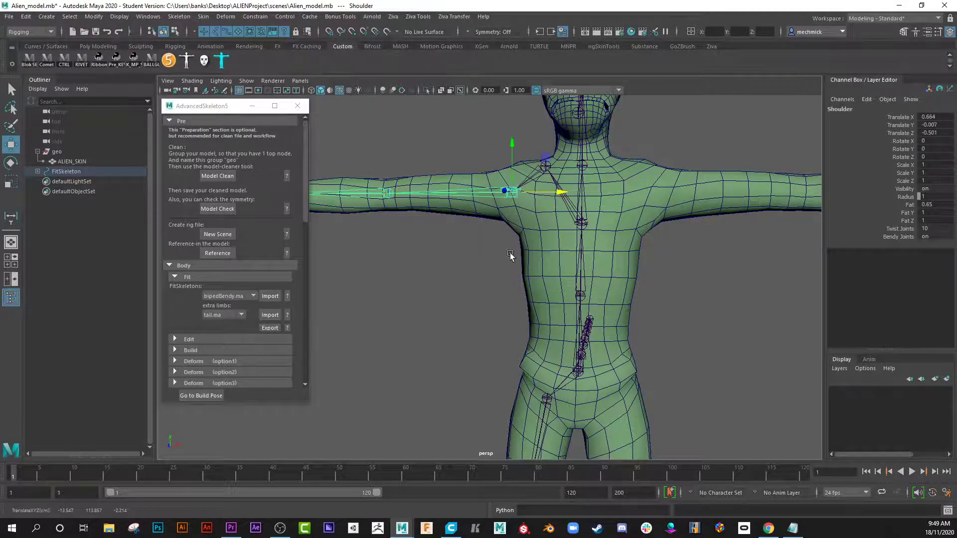
{"action": "left_click_drag", "start_coordinate": [490, 255], "coordinate": [566, 244], "text": "alt"}
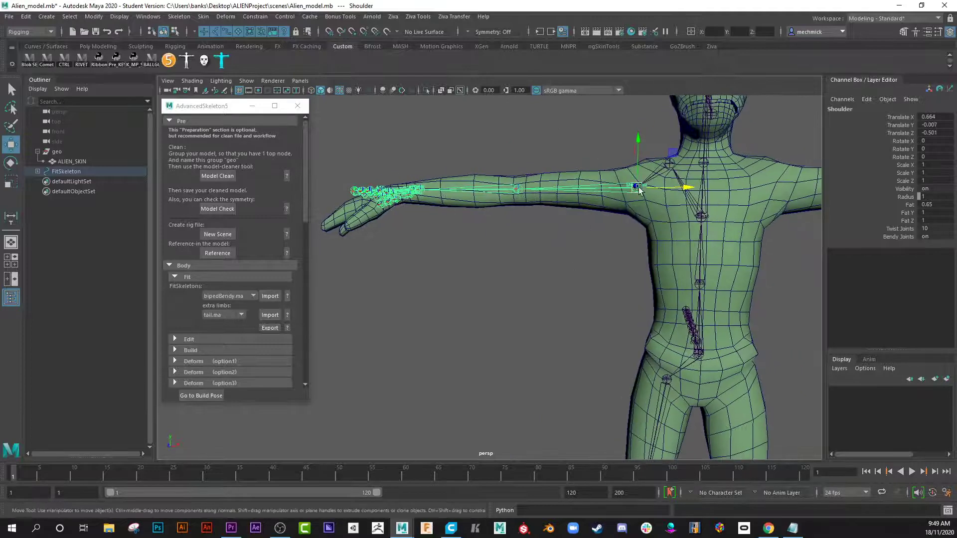
{"action": "left_click_drag", "start_coordinate": [687, 188], "coordinate": [693, 190]}
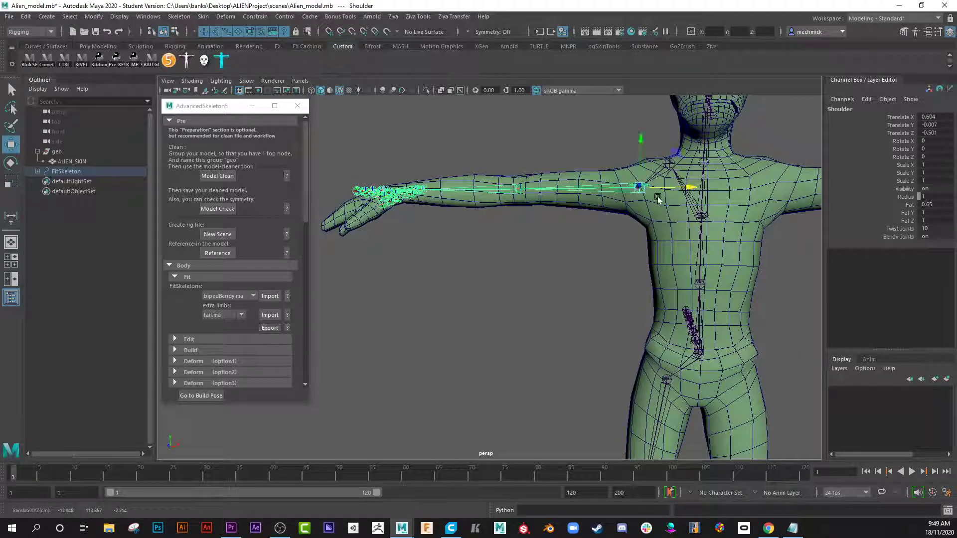
Center the Elbow joint inside the arm's bend, at Translate X about 2.84 and Y -0.30.
{"action": "left_click", "coordinate": [518, 194]}
{"action": "left_click_drag", "start_coordinate": [569, 189], "coordinate": [560, 194]}
{"action": "left_click_drag", "start_coordinate": [467, 263], "coordinate": [478, 324], "text": "alt"}
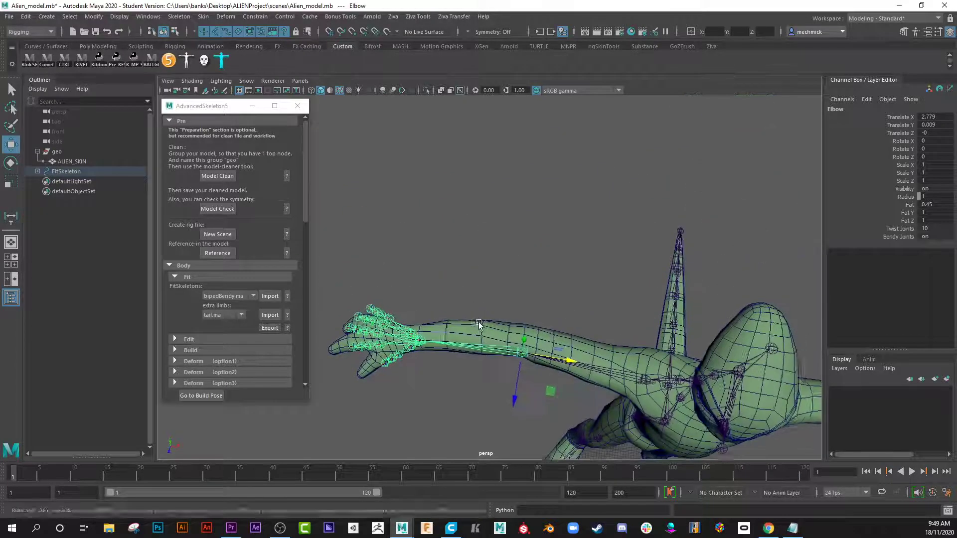
{"action": "middle_click_drag", "start_coordinate": [478, 324], "coordinate": [439, 279], "text": "alt"}
{"action": "left_click_drag", "start_coordinate": [469, 351], "coordinate": [466, 338]}
{"action": "left_click_drag", "start_coordinate": [529, 298], "coordinate": [527, 297]}
{"action": "left_click_drag", "start_coordinate": [397, 368], "coordinate": [440, 305], "text": "alt"}
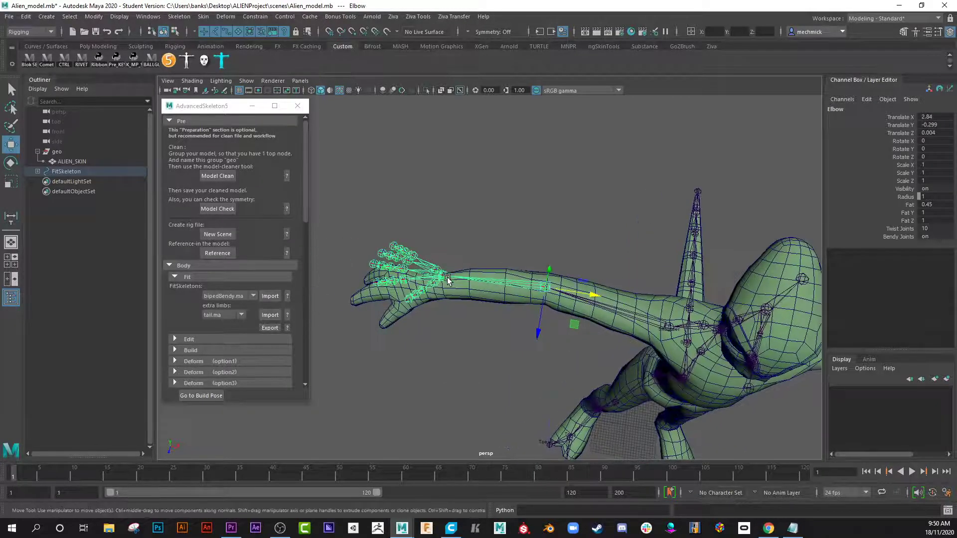
Move the Wrist joint into the base of the hand, at Translate X about 2.48 and Y 0.25.
{"action": "left_click", "coordinate": [447, 281]}
{"action": "key", "text": "Up"}
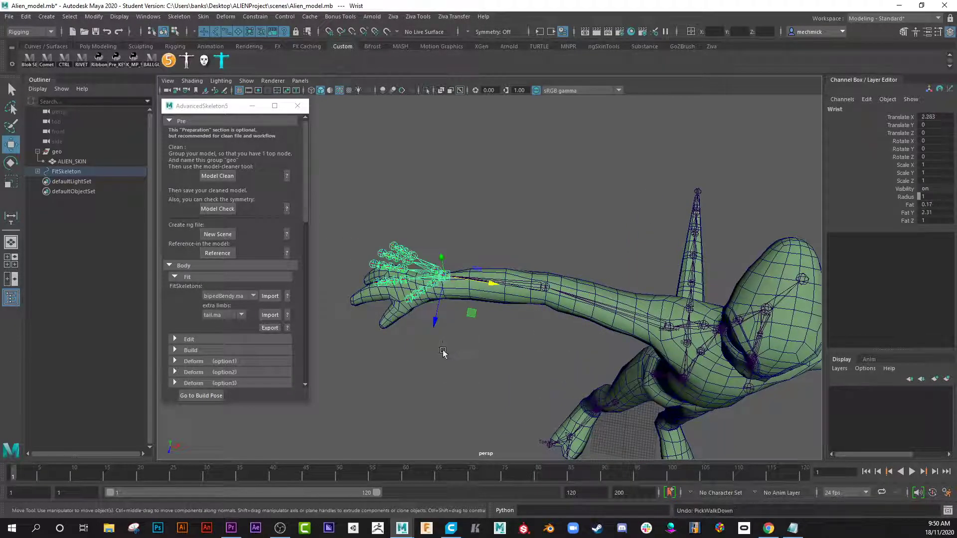
{"action": "left_click_drag", "start_coordinate": [436, 321], "coordinate": [434, 333]}
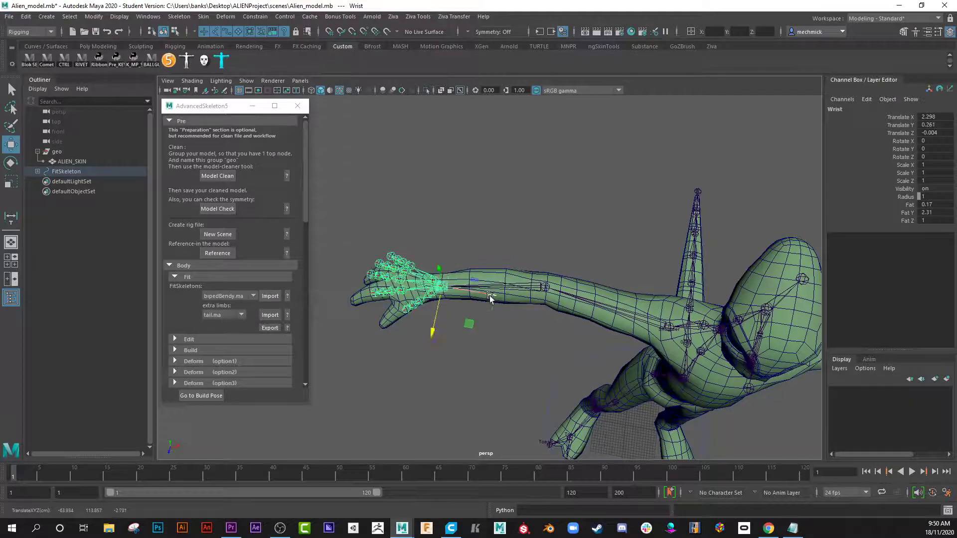
{"action": "left_click_drag", "start_coordinate": [491, 295], "coordinate": [482, 294]}
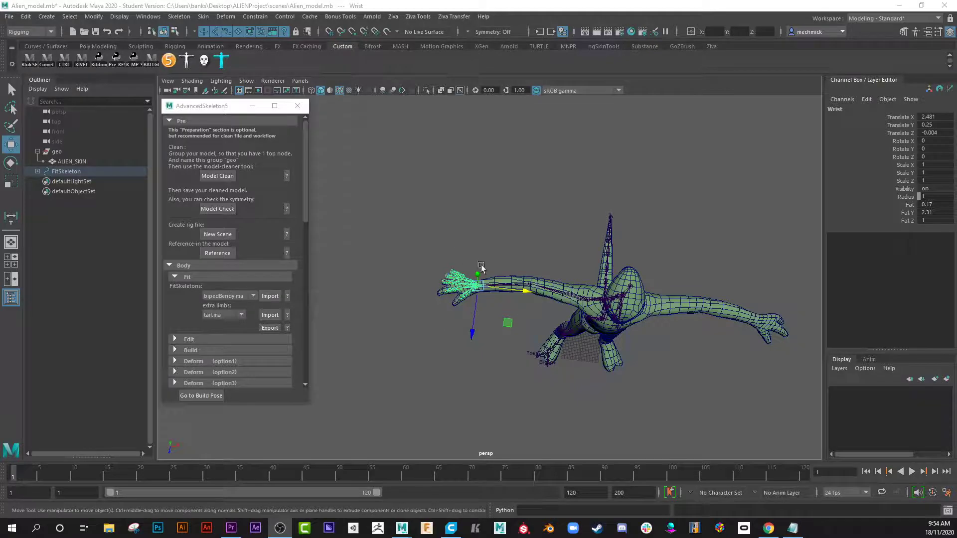
Rotate the Wrist joint to follow the hand's tilt, with Rotate Z about 10.6.
{"action": "right_click_drag", "start_coordinate": [506, 324], "coordinate": [614, 362], "text": "alt"}
{"action": "left_click_drag", "start_coordinate": [614, 362], "coordinate": [517, 327], "text": "alt"}
{"action": "key", "text": "e"}
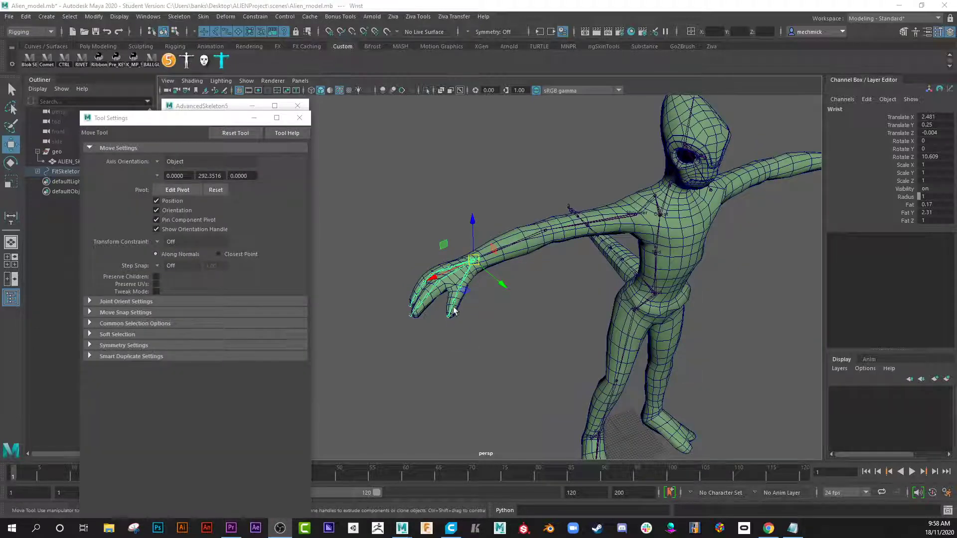
Lower the Head joint to the base of the skull, at Translate X about 1.14, and adjust its front-to-back position.
{"action": "left_click_drag", "start_coordinate": [454, 308], "coordinate": [514, 366], "text": "alt"}
{"action": "right_click_drag", "start_coordinate": [513, 366], "coordinate": [711, 408], "text": "alt"}
{"action": "left_click_drag", "start_coordinate": [711, 407], "coordinate": [465, 308], "text": "alt"}
{"action": "left_click_drag", "start_coordinate": [463, 415], "coordinate": [499, 177], "text": "alt"}
{"action": "left_click", "coordinate": [488, 238]}
{"action": "left_click_drag", "start_coordinate": [461, 234], "coordinate": [476, 256], "text": "alt"}
{"action": "left_click", "coordinate": [494, 143]}
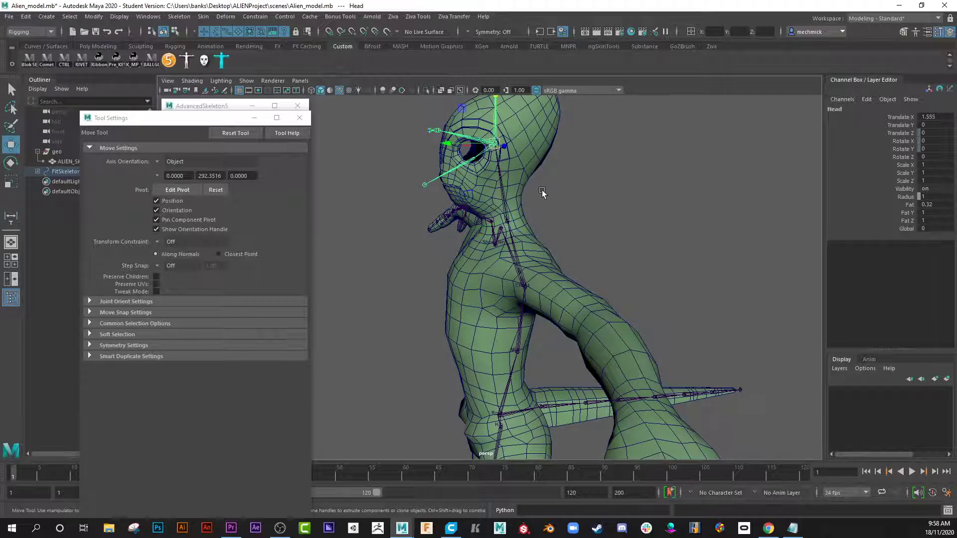
{"action": "middle_click_drag", "start_coordinate": [548, 189], "coordinate": [572, 236], "text": "alt"}
{"action": "left_click_drag", "start_coordinate": [572, 236], "coordinate": [546, 227], "text": "alt"}
{"action": "left_click_drag", "start_coordinate": [521, 143], "coordinate": [522, 157]}
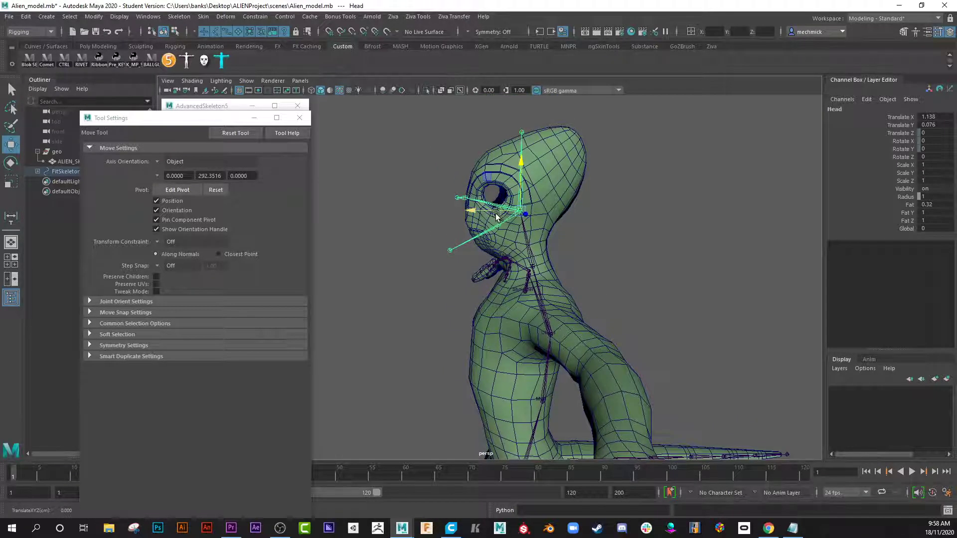
{"action": "left_click_drag", "start_coordinate": [484, 214], "coordinate": [487, 214]}
Move the HeadEnd joint to the top of the skull, at Translate X about 1.47 and Y 0.10.
{"action": "left_click", "coordinate": [526, 134]}
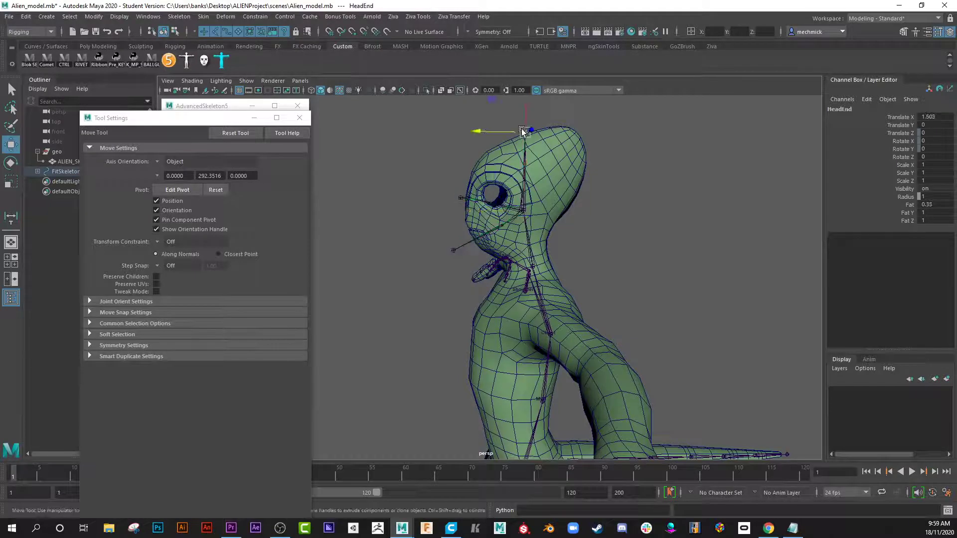
{"action": "left_click_drag", "start_coordinate": [513, 132], "coordinate": [521, 114]}
{"action": "left_click_drag", "start_coordinate": [475, 236], "coordinate": [468, 237], "text": "alt"}
{"action": "middle_click_drag", "start_coordinate": [473, 237], "coordinate": [494, 232], "text": "alt"}
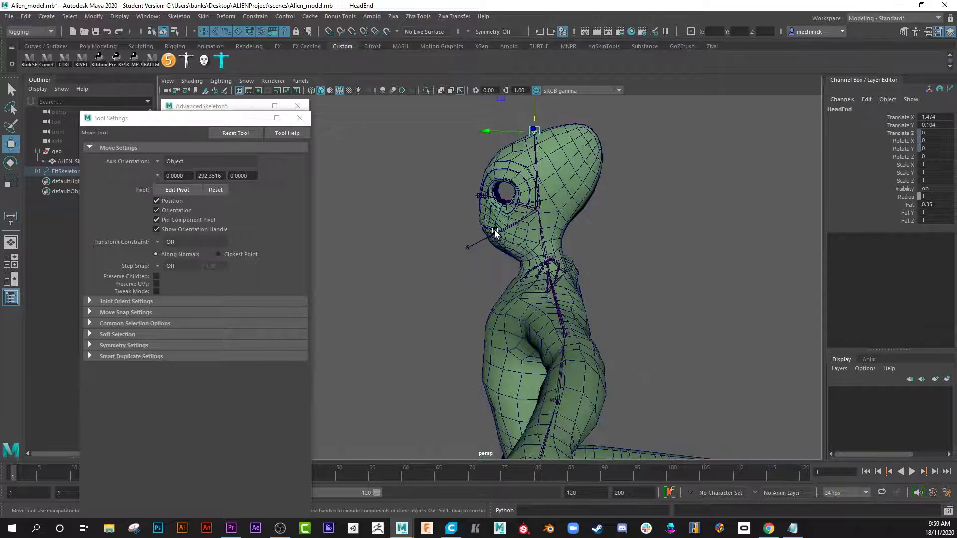
Move the Jaw joint down and back toward the hinge of the alien's jaw, at Translate X about -0.40 and Y 0.25.
{"action": "left_click", "coordinate": [517, 226]}
{"action": "left_click_drag", "start_coordinate": [448, 286], "coordinate": [468, 289], "text": "alt"}
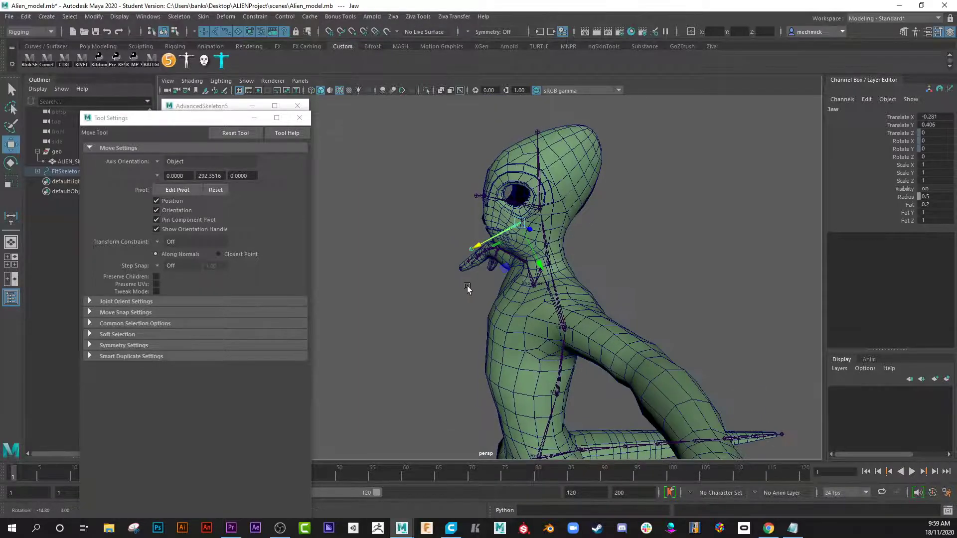
{"action": "right_click_drag", "start_coordinate": [468, 289], "coordinate": [539, 321], "text": "alt"}
{"action": "left_click_drag", "start_coordinate": [538, 320], "coordinate": [524, 314], "text": "alt"}
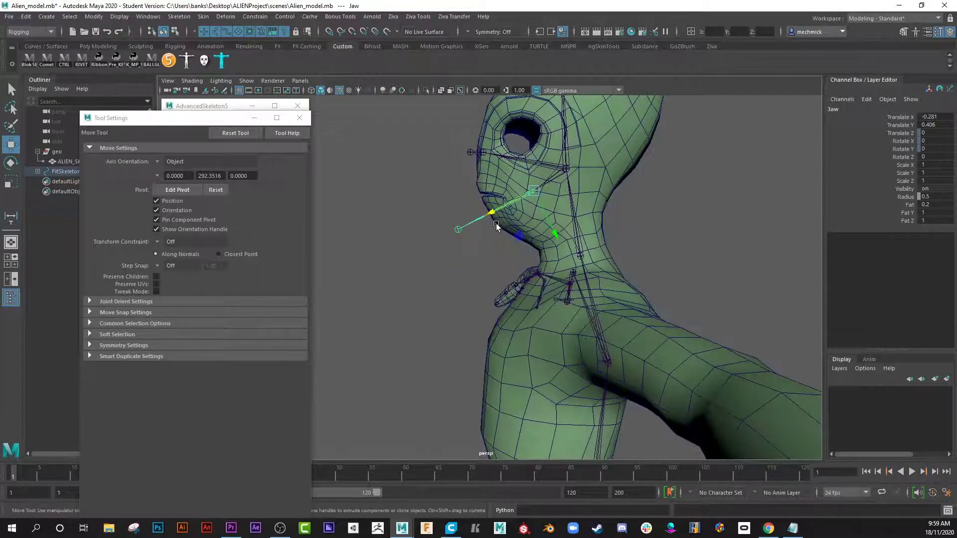
{"action": "left_click_drag", "start_coordinate": [496, 227], "coordinate": [537, 236]}
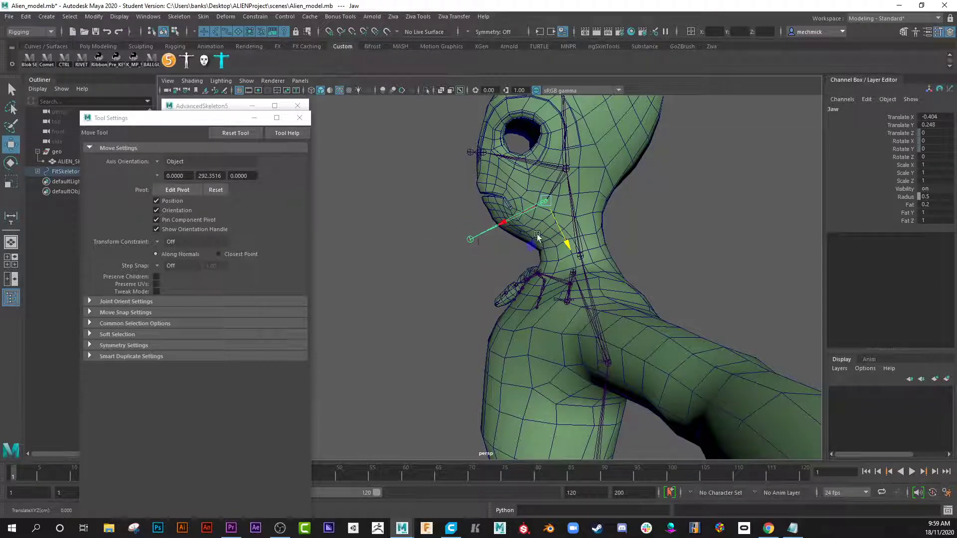
Pull the jaw's end joint back to the tip of the chin.
{"action": "left_click", "coordinate": [466, 243]}
{"action": "left_click_drag", "start_coordinate": [466, 242], "coordinate": [438, 269]}
{"action": "middle_click_drag", "start_coordinate": [453, 199], "coordinate": [452, 226], "text": "alt"}
{"action": "left_click_drag", "start_coordinate": [452, 226], "coordinate": [549, 217], "text": "alt"}
Move the Eye joint into the centre of the eye socket, at Translate X about 0.30, Y 0.61 and Z -0.55.
{"action": "left_click", "coordinate": [484, 186]}
{"action": "left_click_drag", "start_coordinate": [537, 184], "coordinate": [523, 185]}
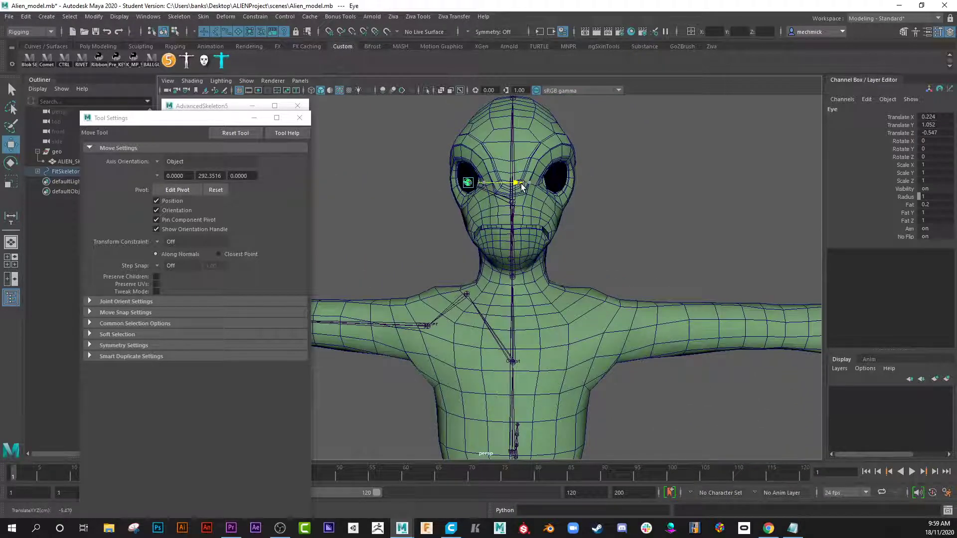
{"action": "left_click_drag", "start_coordinate": [477, 223], "coordinate": [565, 229]}
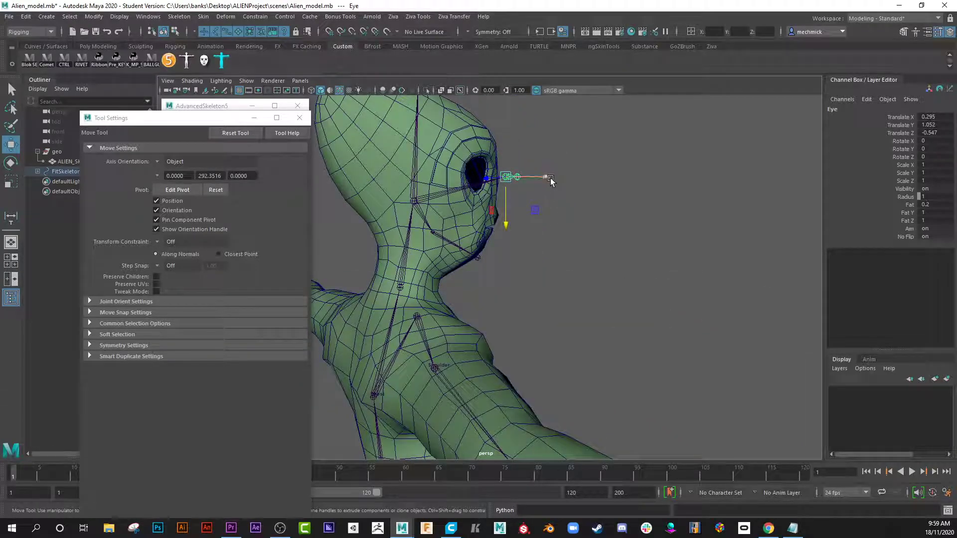
{"action": "left_click_drag", "start_coordinate": [549, 180], "coordinate": [523, 211]}
{"action": "scroll", "coordinate": [523, 212], "scroll_direction": "up", "scroll_amount": 5}
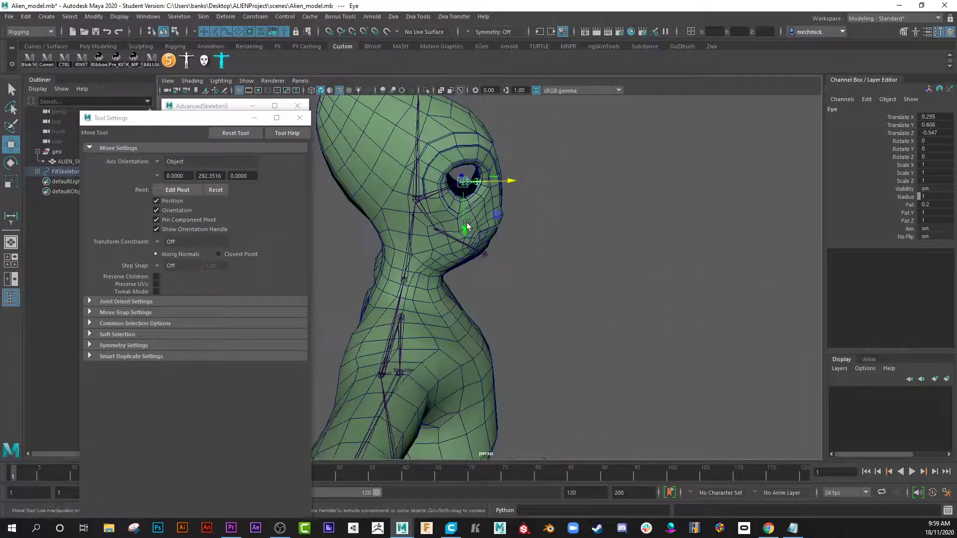
Move the EyeEnd joint forward to the front of the eye socket, at Translate X about 0.20.
{"action": "middle_click_drag", "start_coordinate": [523, 211], "coordinate": [513, 280], "text": "alt"}
{"action": "left_click", "coordinate": [566, 249]}
{"action": "left_click", "coordinate": [477, 268]}
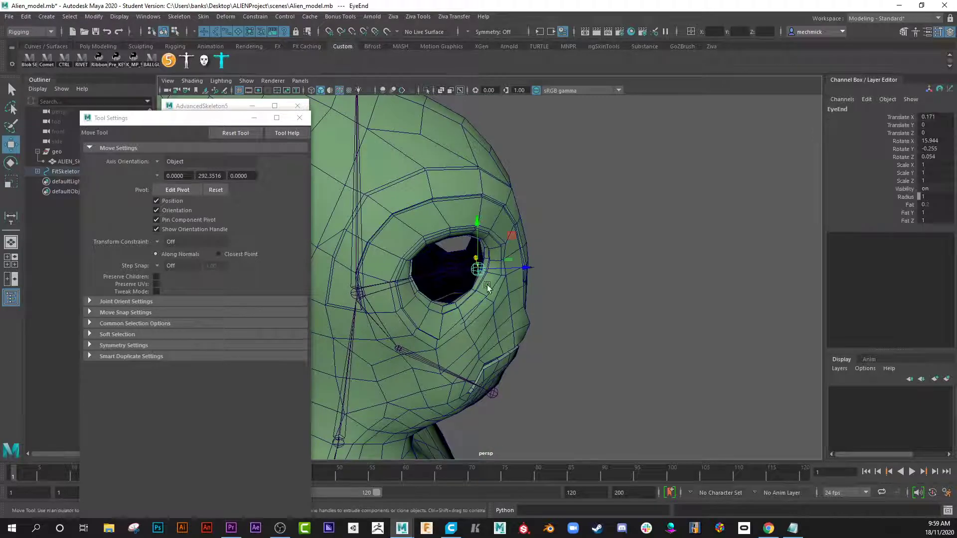
{"action": "left_click_drag", "start_coordinate": [513, 271], "coordinate": [444, 290]}
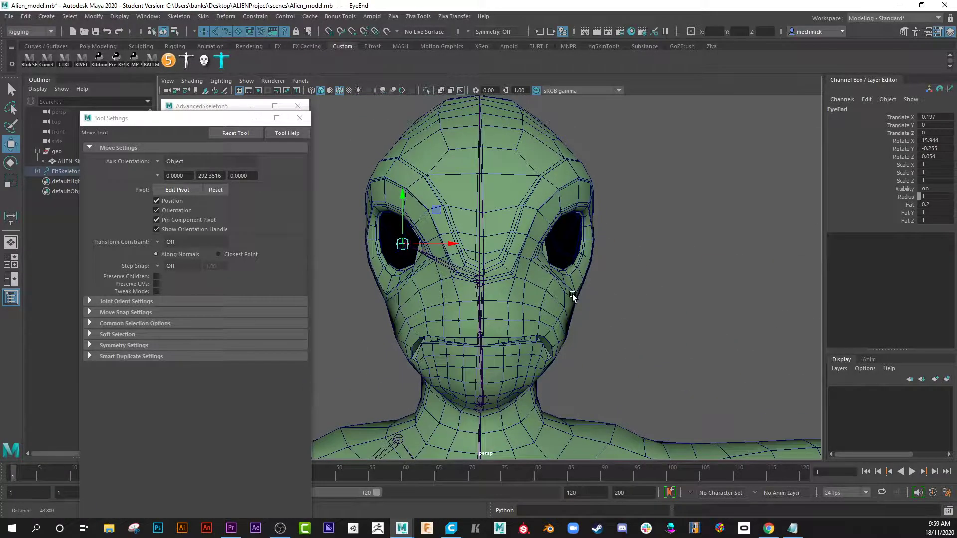
{"action": "right_click_drag", "start_coordinate": [571, 294], "coordinate": [529, 298], "text": "alt"}
{"action": "scroll", "coordinate": [530, 297], "scroll_direction": "down", "scroll_amount": 10}
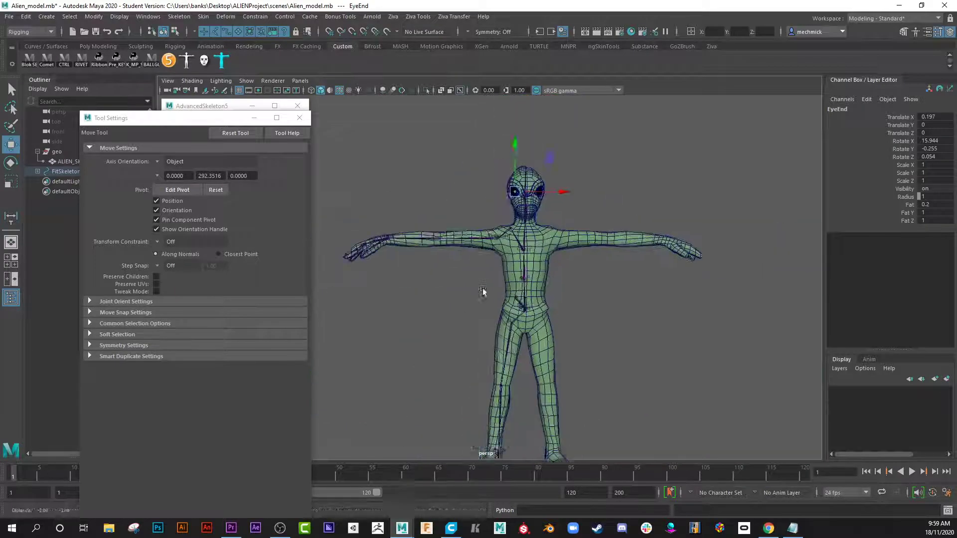
Select the fit skeleton's Root joint and close the Move tool's settings.
{"action": "left_click", "coordinate": [532, 283]}
{"action": "left_click_drag", "start_coordinate": [532, 283], "coordinate": [436, 314], "text": "alt"}
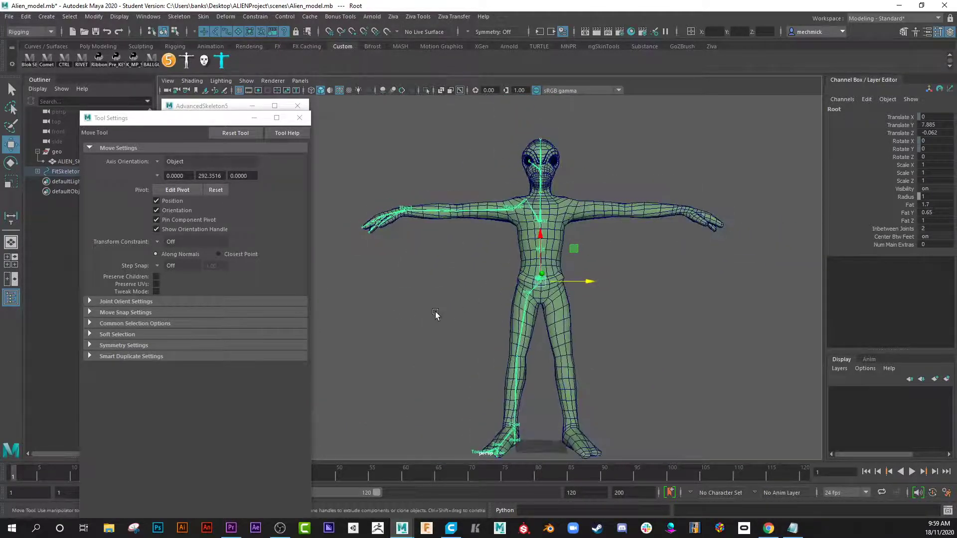
{"action": "left_click", "coordinate": [299, 118]}
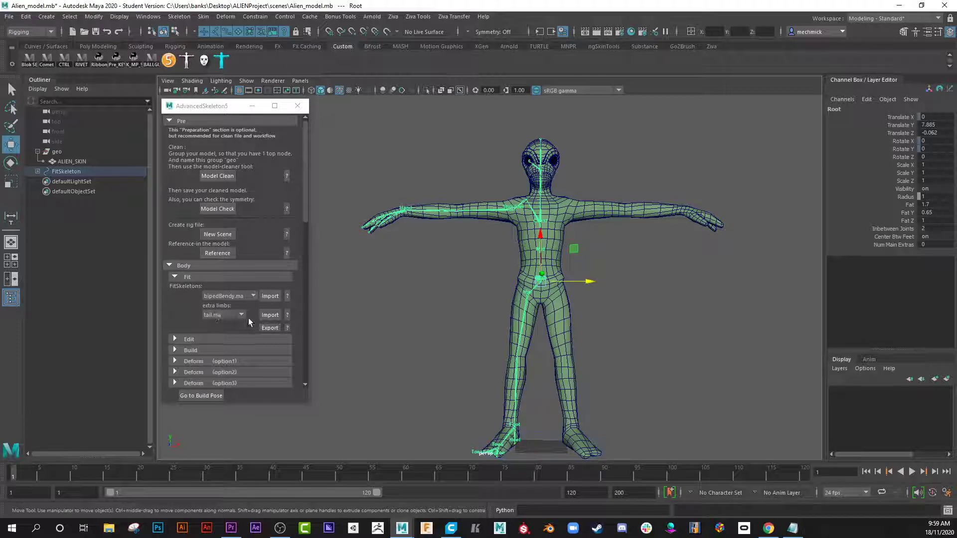
Review AdvancedSkeleton5's Edit options for the fit skeleton, including IK labels, attributes, display and placement settings.
{"action": "left_click", "coordinate": [174, 277]}
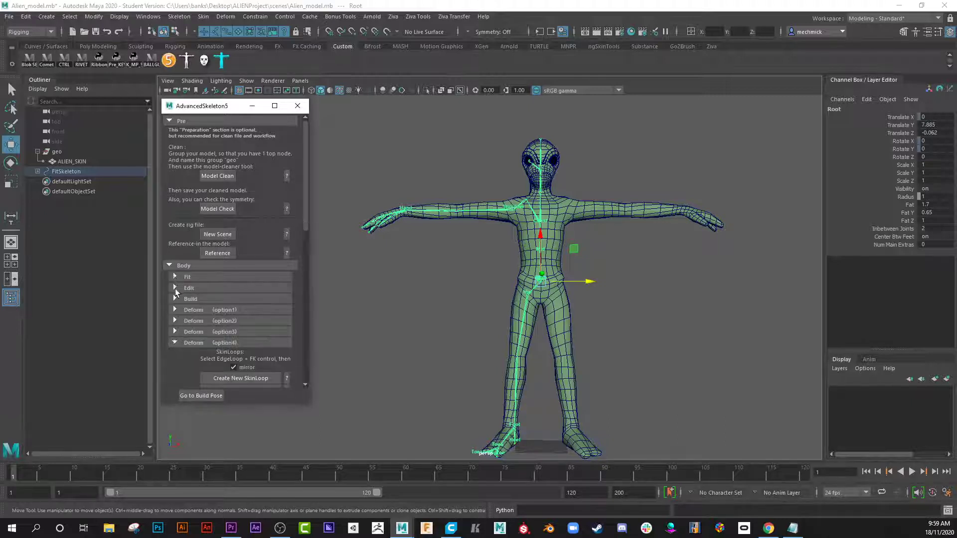
{"action": "left_click", "coordinate": [175, 288]}
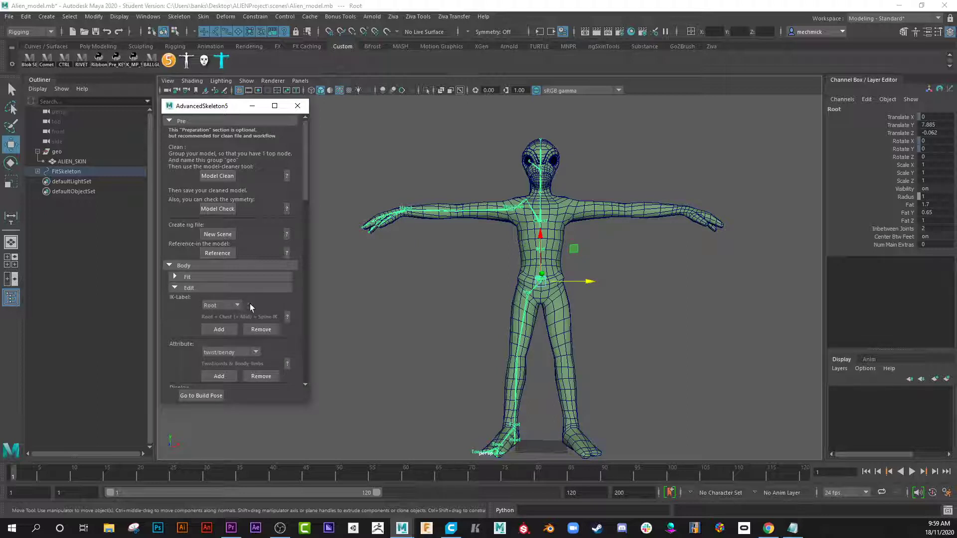
{"action": "scroll", "coordinate": [184, 309], "scroll_direction": "down", "scroll_amount": 1}
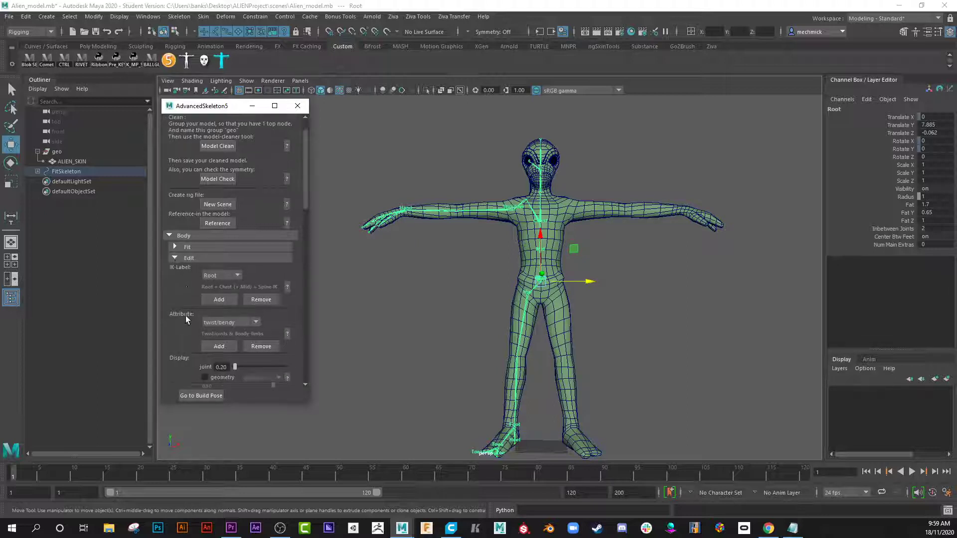
{"action": "scroll", "coordinate": [261, 319], "scroll_direction": "down", "scroll_amount": 1}
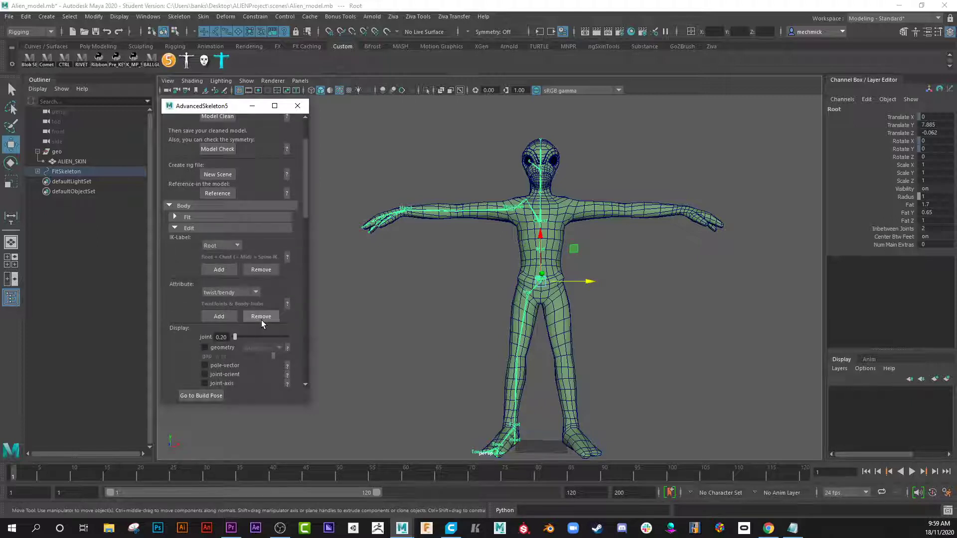
{"action": "scroll", "coordinate": [261, 320], "scroll_direction": "down", "scroll_amount": 1}
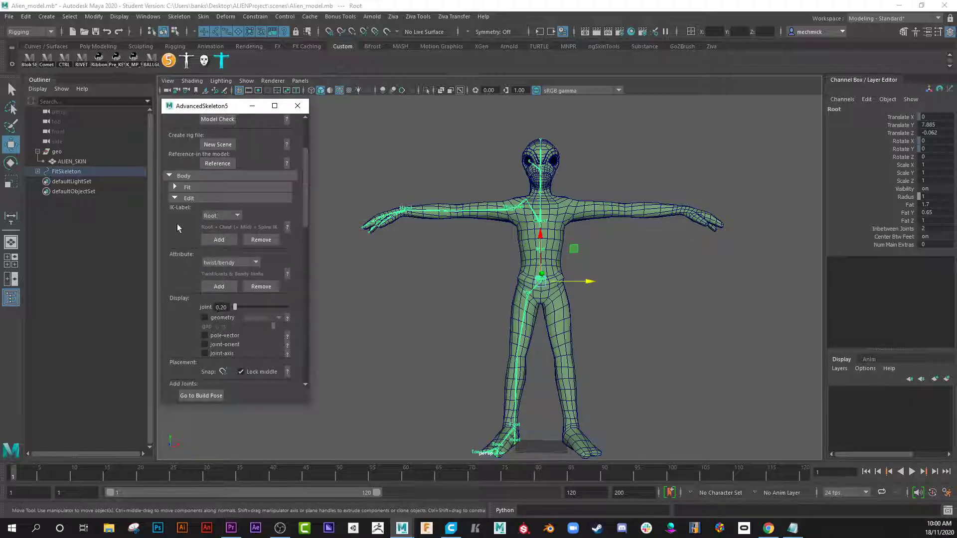
{"action": "left_click", "coordinate": [178, 200]}
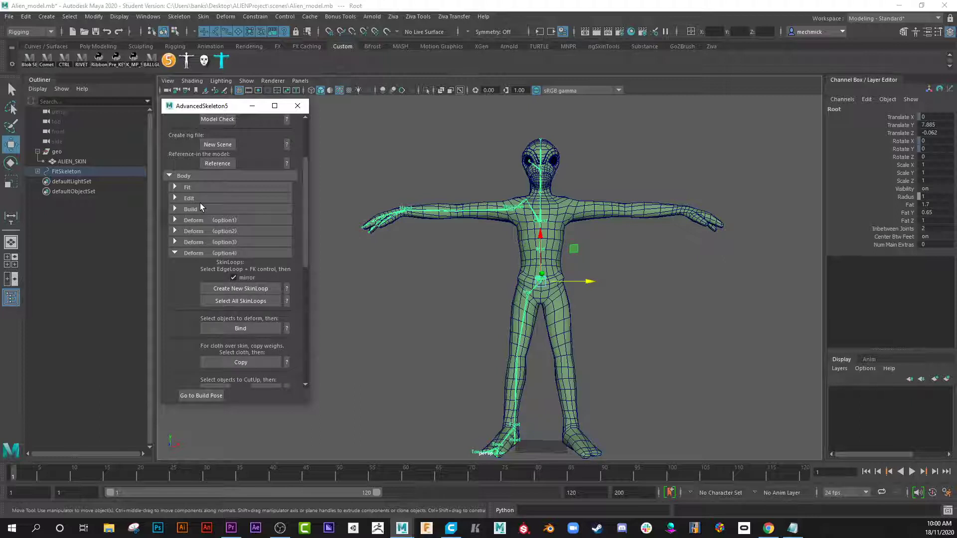
Build the AdvancedSkeleton rig from the fitted skeleton and inspect its controls around the alien.
{"action": "left_click", "coordinate": [176, 208]}
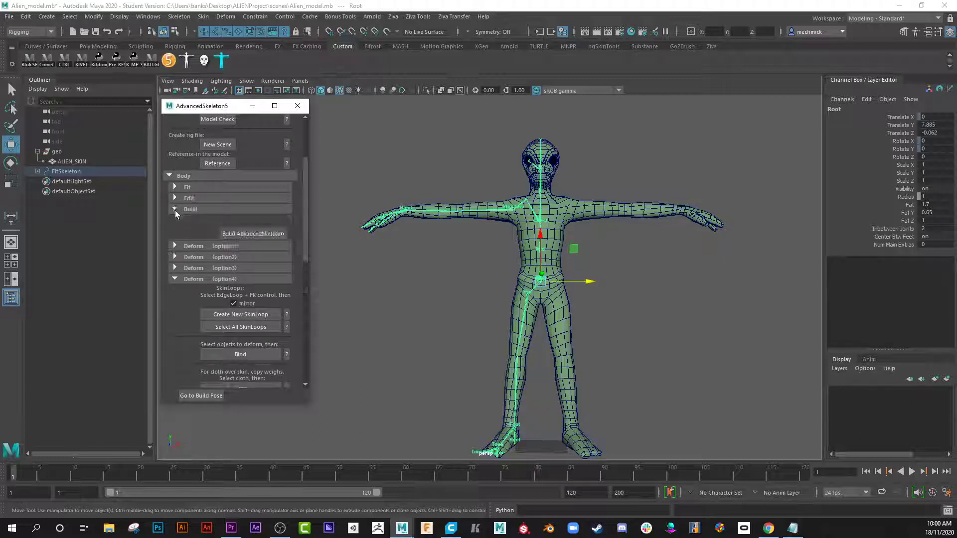
{"action": "left_click", "coordinate": [259, 234]}
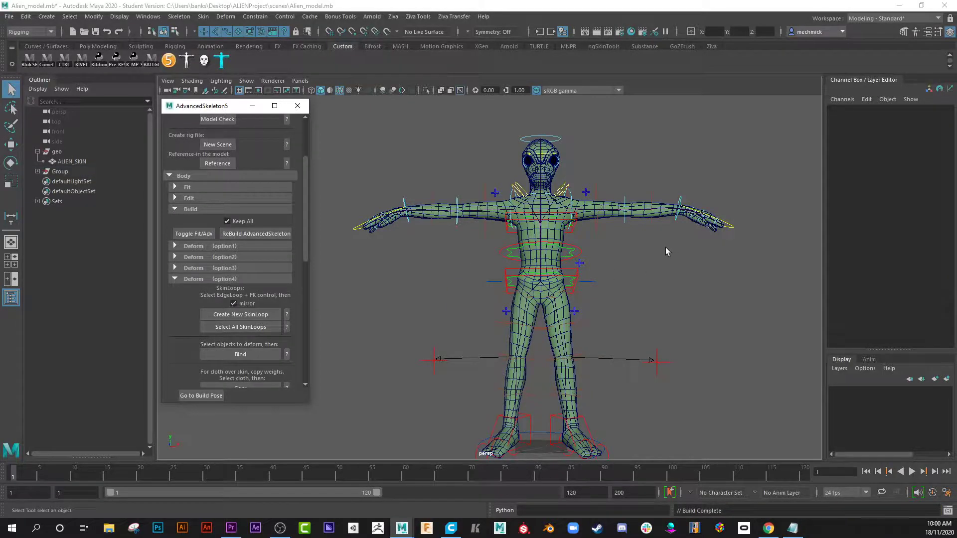
{"action": "left_click_drag", "start_coordinate": [666, 249], "coordinate": [493, 329], "text": "alt"}
{"action": "right_click_drag", "start_coordinate": [494, 329], "coordinate": [419, 299], "text": "alt"}
{"action": "left_click_drag", "start_coordinate": [419, 299], "coordinate": [472, 329], "text": "alt"}
{"action": "middle_click_drag", "start_coordinate": [472, 329], "coordinate": [487, 293], "text": "alt"}
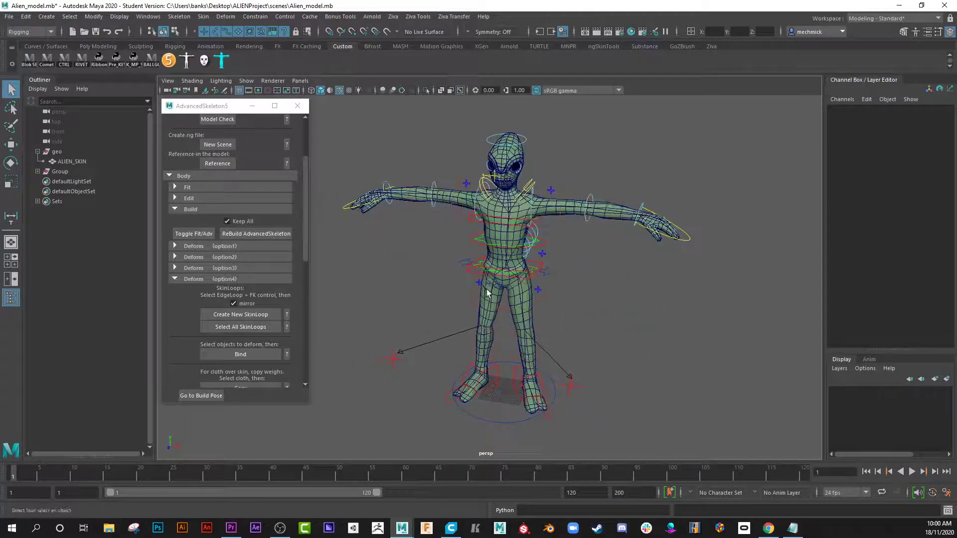
{"action": "left_click_drag", "start_coordinate": [488, 293], "coordinate": [480, 289], "text": "alt"}
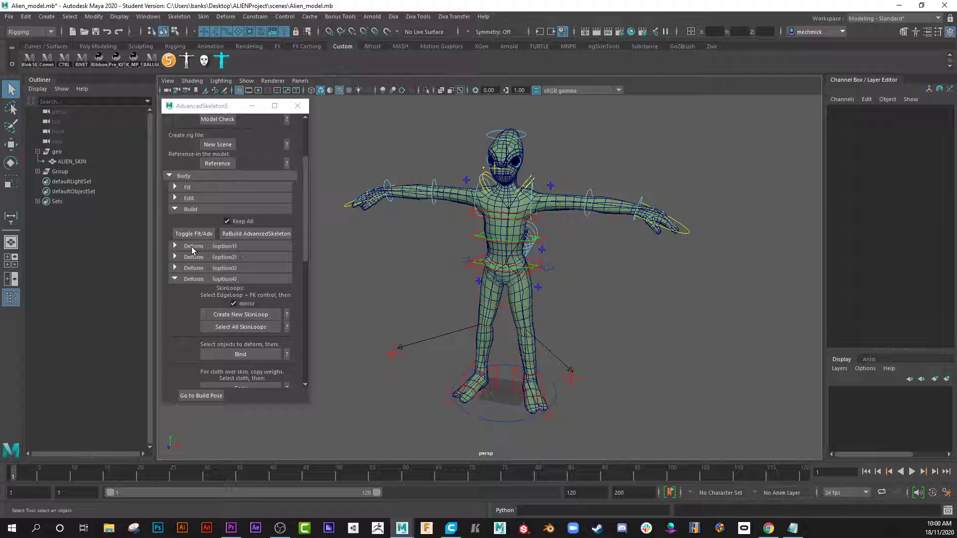
Read the help on skinning for Deform option 1.
{"action": "left_click", "coordinate": [175, 247]}
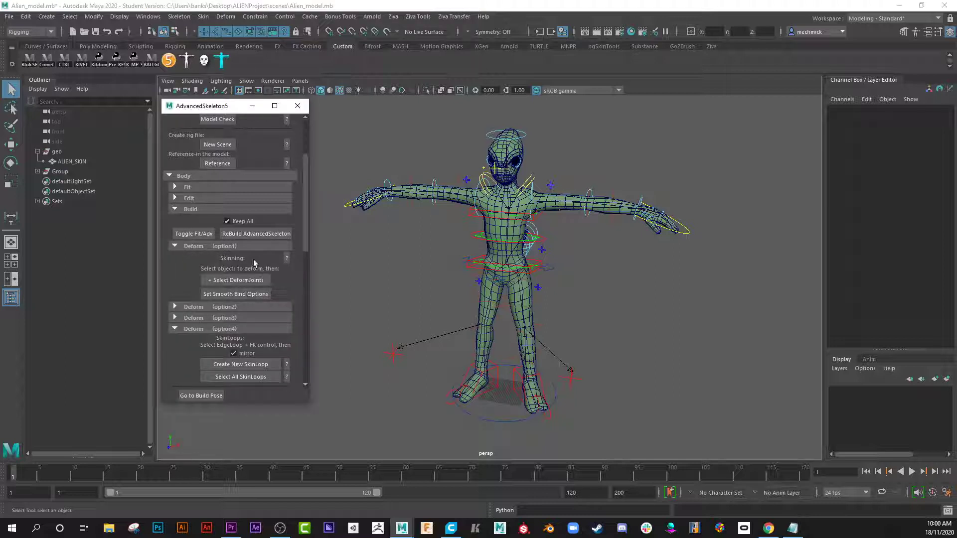
{"action": "left_click", "coordinate": [287, 258]}
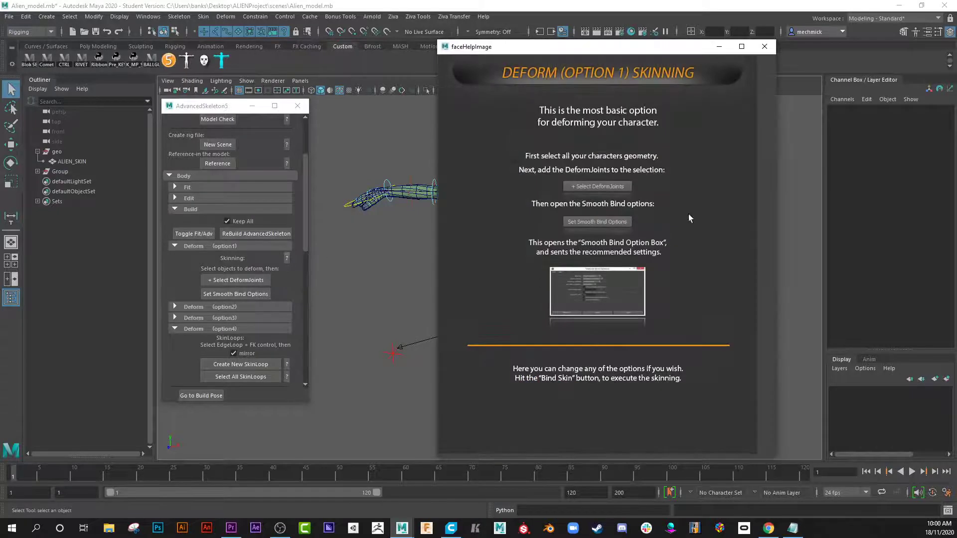
{"action": "left_click", "coordinate": [764, 48]}
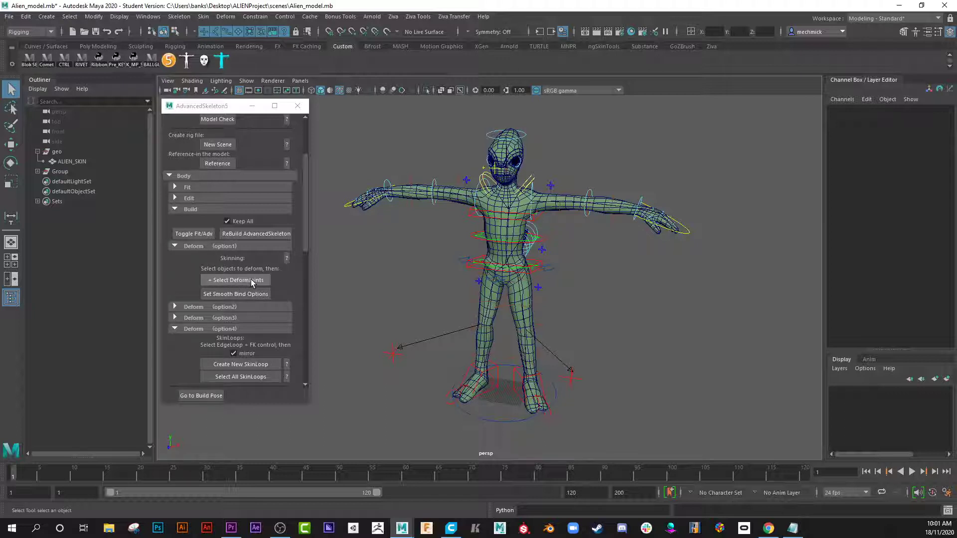
Select the ALIEN_SKIN mesh, add the deform joints to the selection, and bring up the smooth bind options.
{"action": "left_click", "coordinate": [492, 229]}
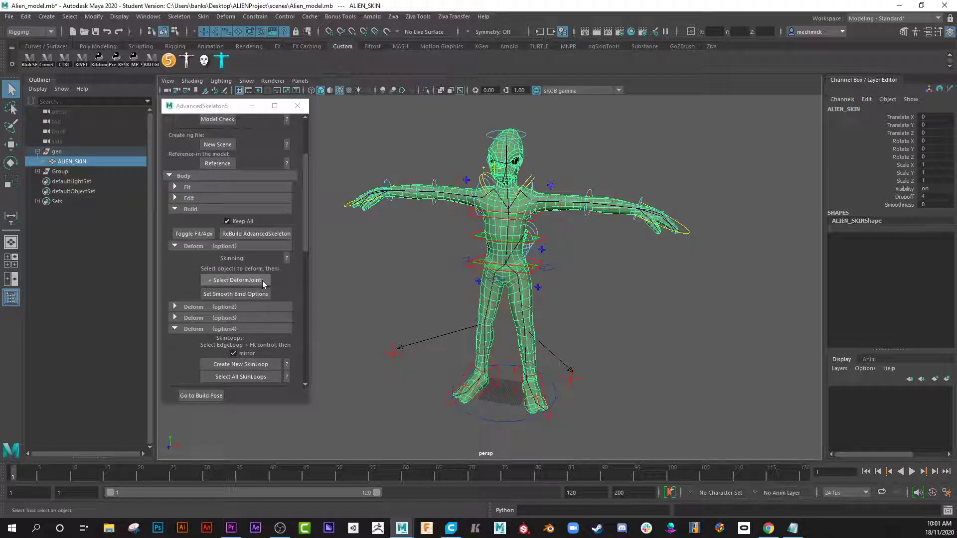
{"action": "left_click", "coordinate": [262, 281]}
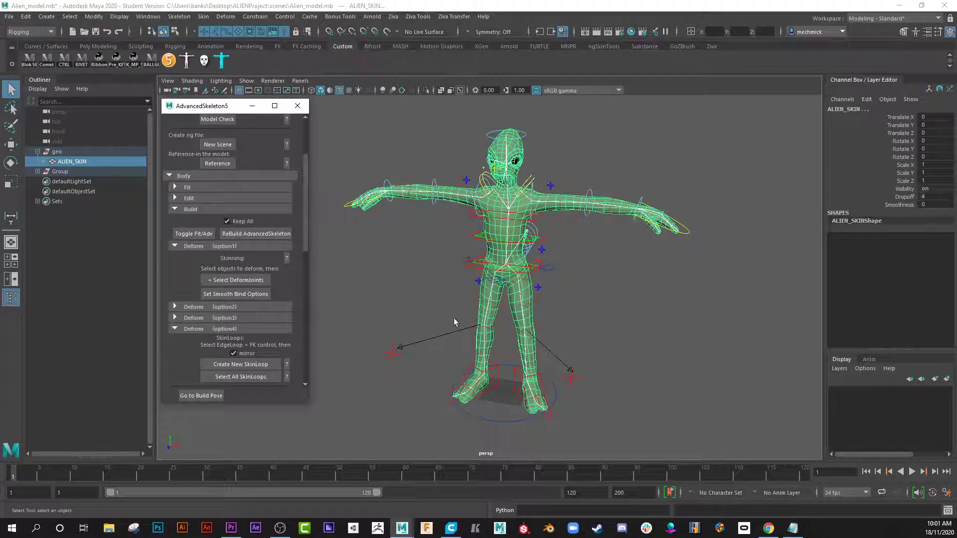
{"action": "left_click", "coordinate": [219, 295]}
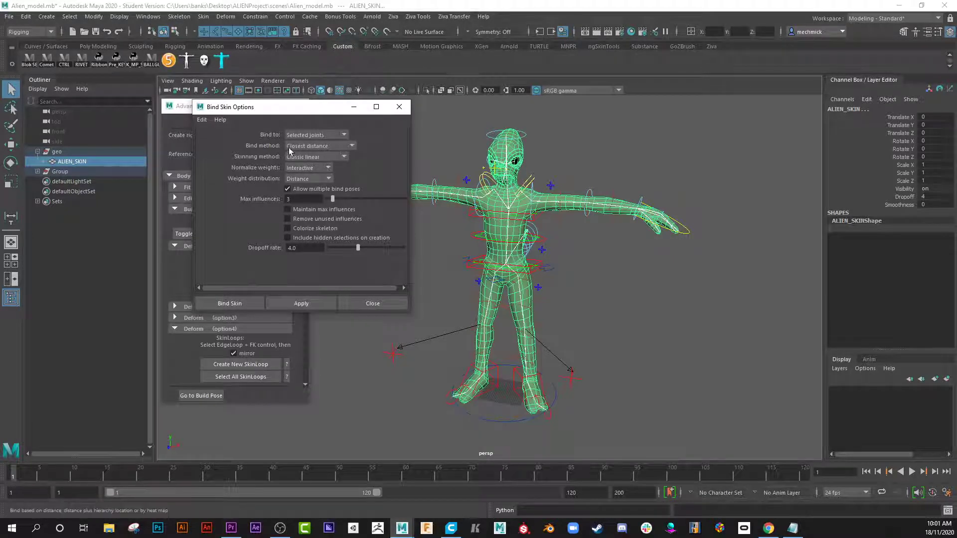
Bind the alien mesh to the selected joints using the Geodesic Voxel bind method and Dual quaternion skinning.
{"action": "left_click", "coordinate": [351, 146]}
{"action": "left_click", "coordinate": [315, 188]}
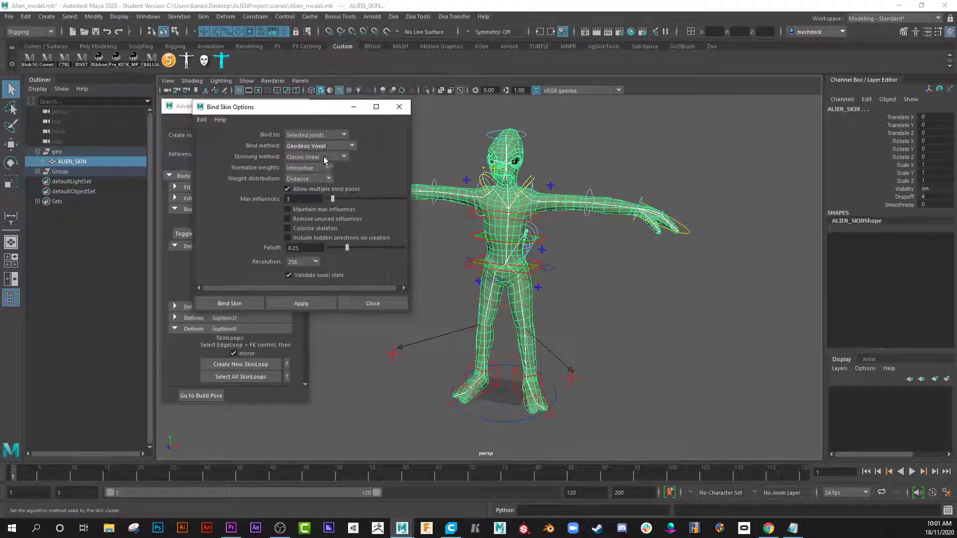
{"action": "left_click", "coordinate": [346, 157]}
{"action": "left_click", "coordinate": [327, 179]}
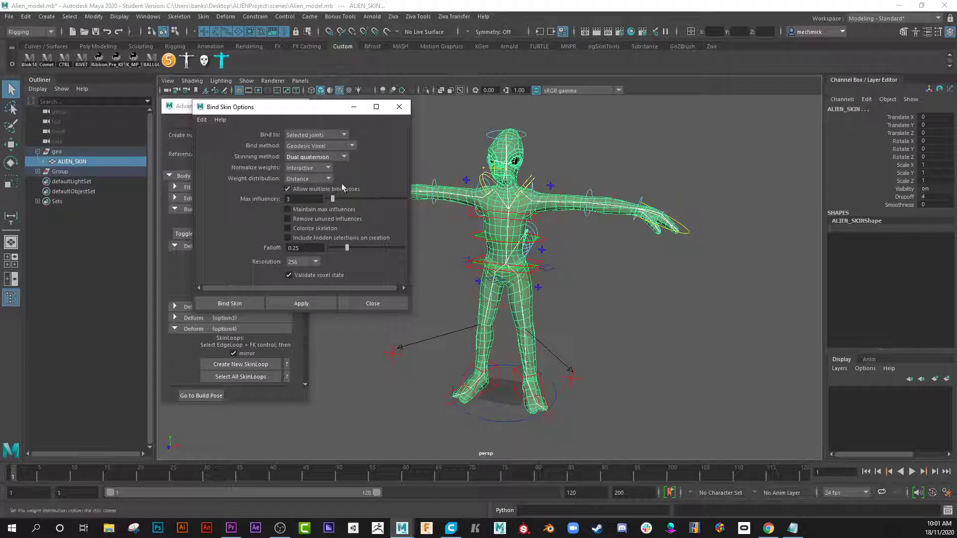
{"action": "double_click", "coordinate": [302, 200]}
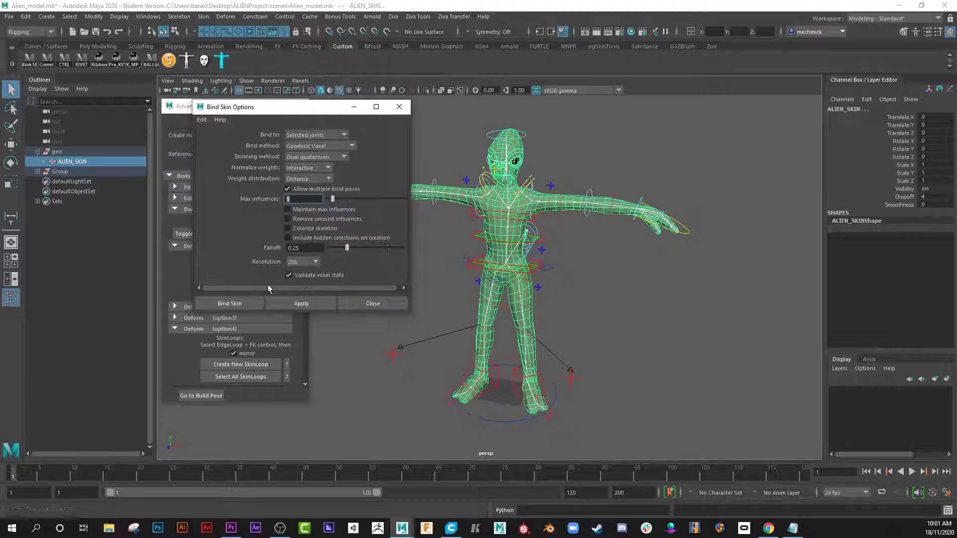
{"action": "left_click", "coordinate": [246, 303]}
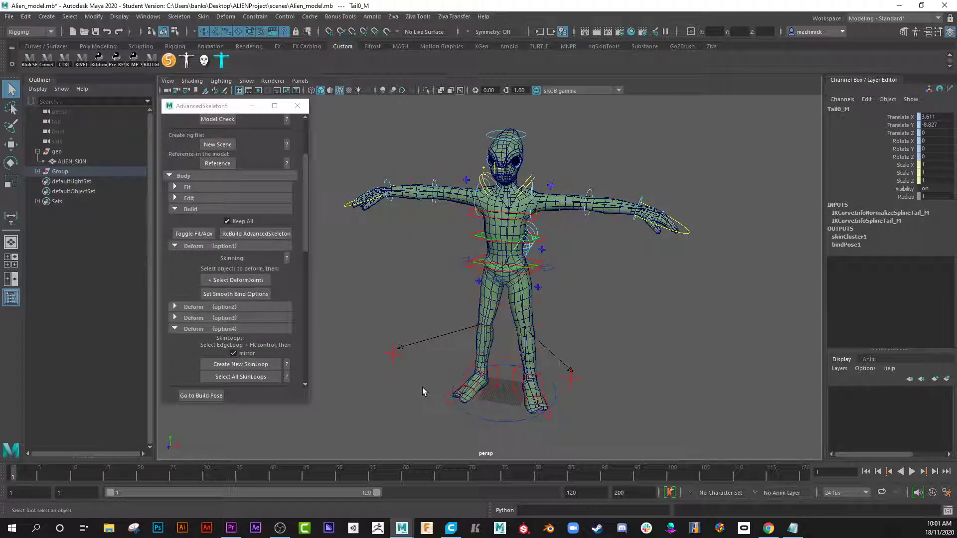
Select the left wrist's FK control and examine the controls around the alien's arm and torso.
{"action": "left_click_drag", "start_coordinate": [431, 283], "coordinate": [417, 262], "text": "alt"}
{"action": "right_click_drag", "start_coordinate": [417, 262], "coordinate": [508, 269], "text": "alt"}
{"action": "left_click_drag", "start_coordinate": [613, 200], "coordinate": [599, 219], "text": "alt"}
{"action": "left_click", "coordinate": [634, 189]}
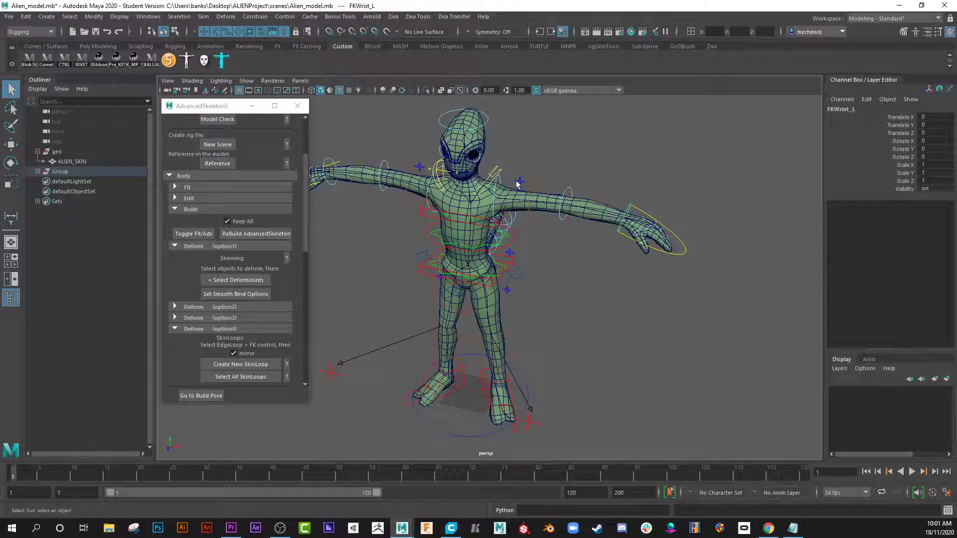
{"action": "left_click_drag", "start_coordinate": [491, 200], "coordinate": [471, 196], "text": "alt"}
{"action": "right_click_drag", "start_coordinate": [471, 196], "coordinate": [563, 246], "text": "alt"}
{"action": "middle_click_drag", "start_coordinate": [564, 246], "coordinate": [543, 262], "text": "alt"}
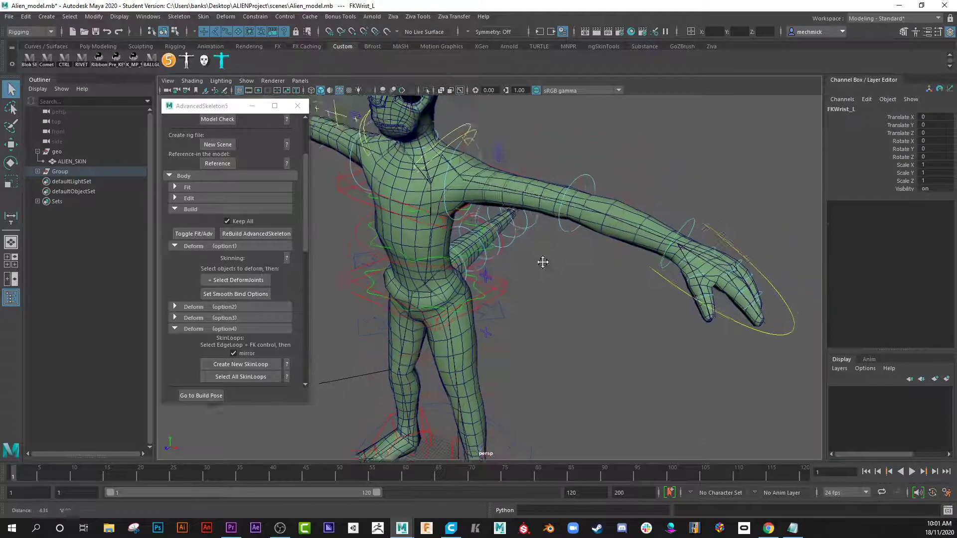
{"action": "left_click_drag", "start_coordinate": [543, 261], "coordinate": [568, 270], "text": "alt"}
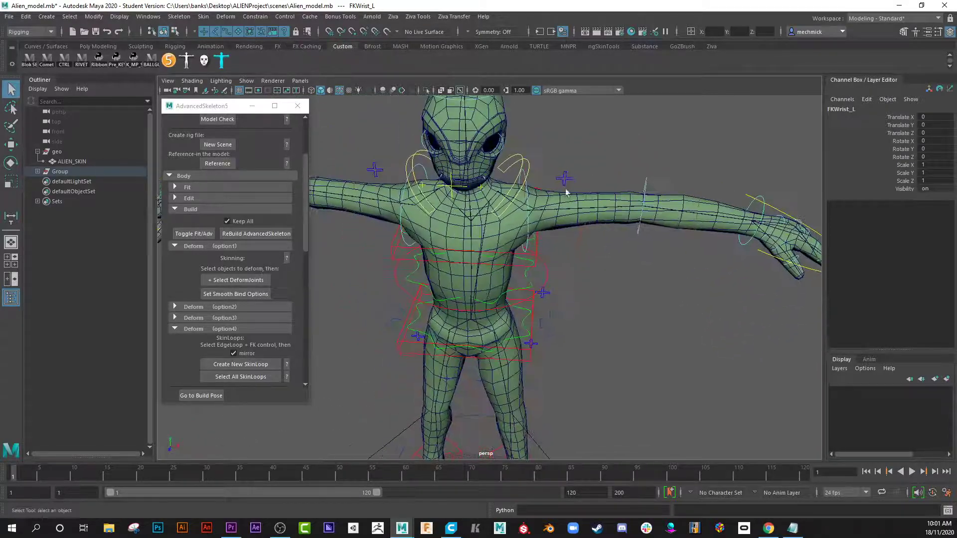
Switch the left arm to IK by setting FKIKBlend to 10 on the FKIKArm_L control.
{"action": "left_click", "coordinate": [565, 184]}
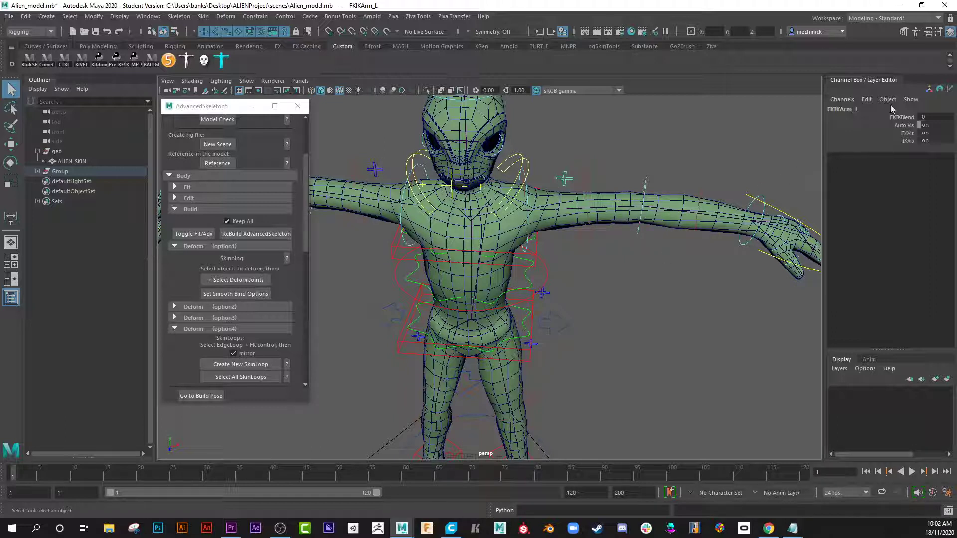
{"action": "left_click", "coordinate": [905, 118]}
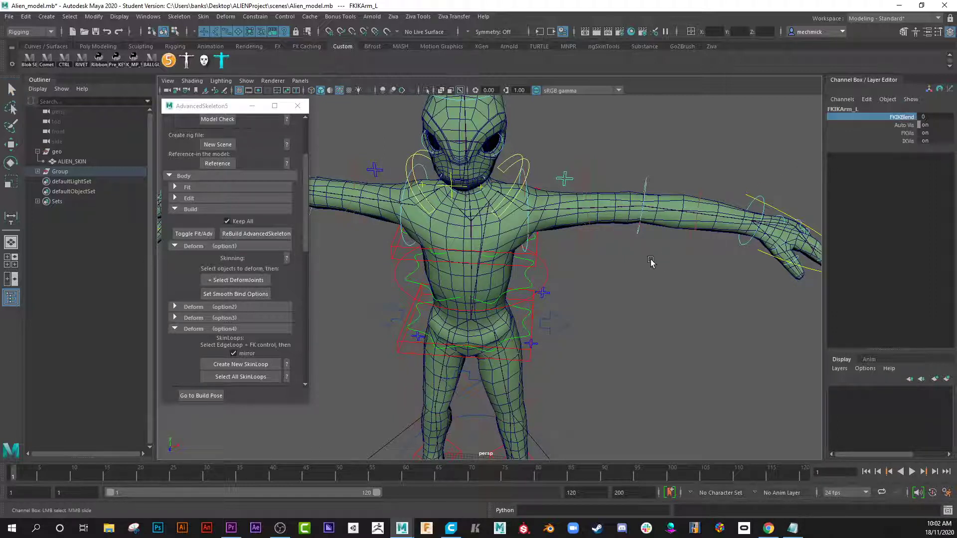
{"action": "middle_click_drag", "start_coordinate": [651, 261], "coordinate": [801, 282]}
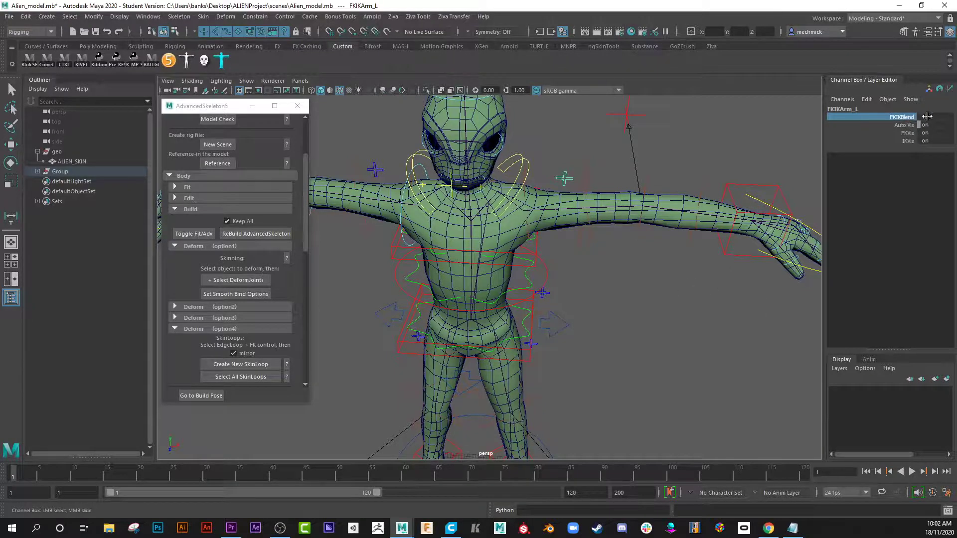
Test the left arm's IK hand control by moving it, and undo the move.
{"action": "left_click_drag", "start_coordinate": [632, 296], "coordinate": [587, 229], "text": "alt"}
{"action": "left_click", "coordinate": [708, 191]}
{"action": "key", "text": "w"}
{"action": "key", "text": "ctrl+z"}
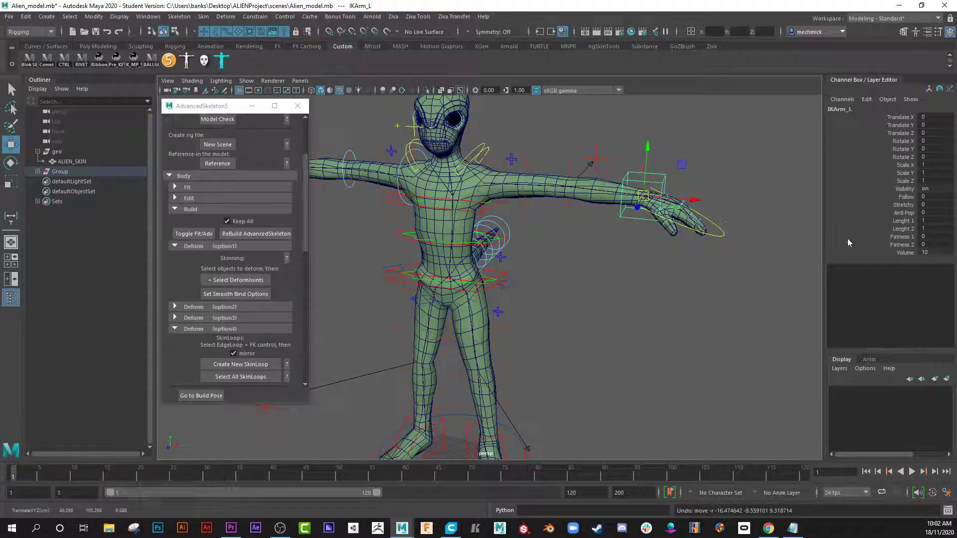
Set the Stretchy attribute of the left arm's IK control to 10.
{"action": "left_click", "coordinate": [905, 204]}
{"action": "middle_click_drag", "start_coordinate": [615, 297], "coordinate": [615, 298]}
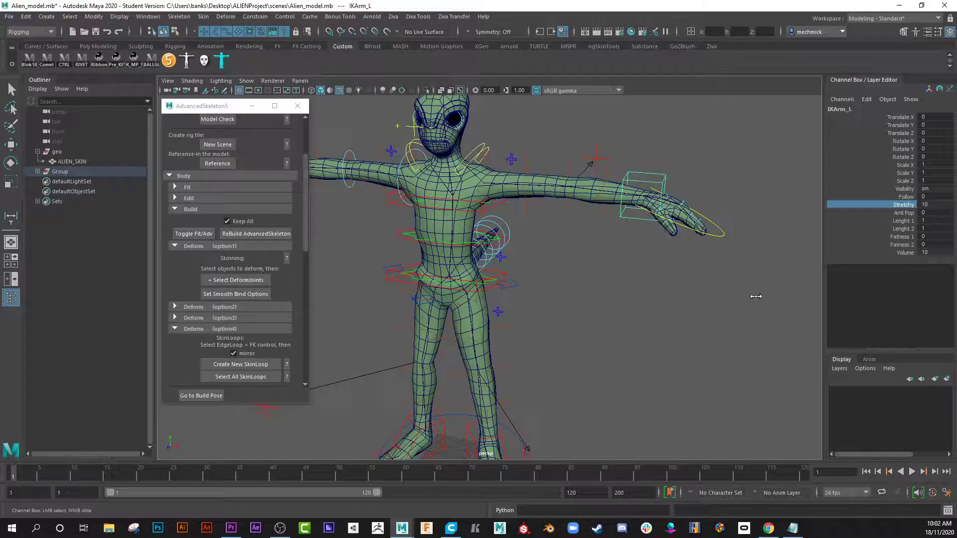
{"action": "left_click_drag", "start_coordinate": [613, 287], "coordinate": [613, 298], "text": "alt"}
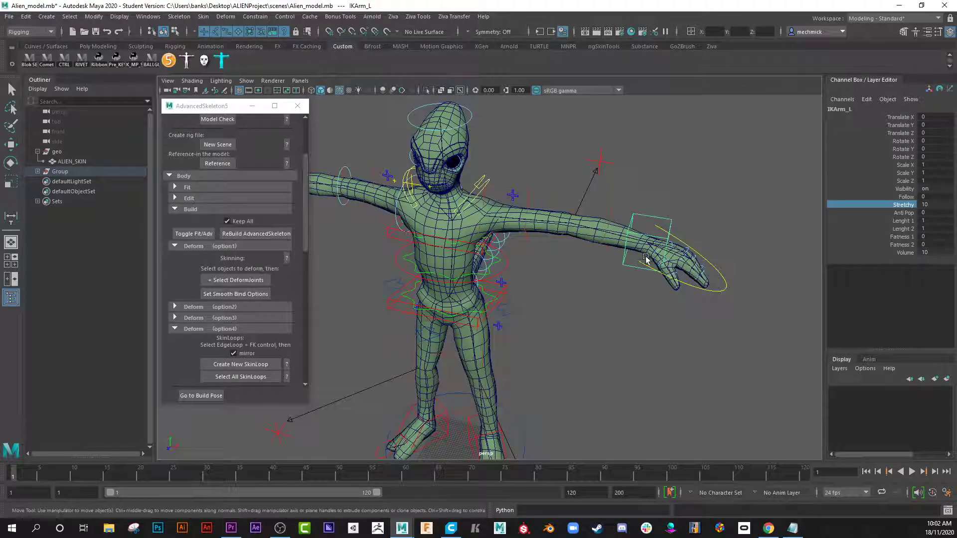
Test the arm stretch by moving the IKArm_L control away from the body, and undo the move.
{"action": "key", "text": "w"}
{"action": "right_click_drag", "start_coordinate": [665, 356], "coordinate": [501, 320], "text": "alt"}
{"action": "left_click_drag", "start_coordinate": [501, 320], "coordinate": [487, 344], "text": "alt"}
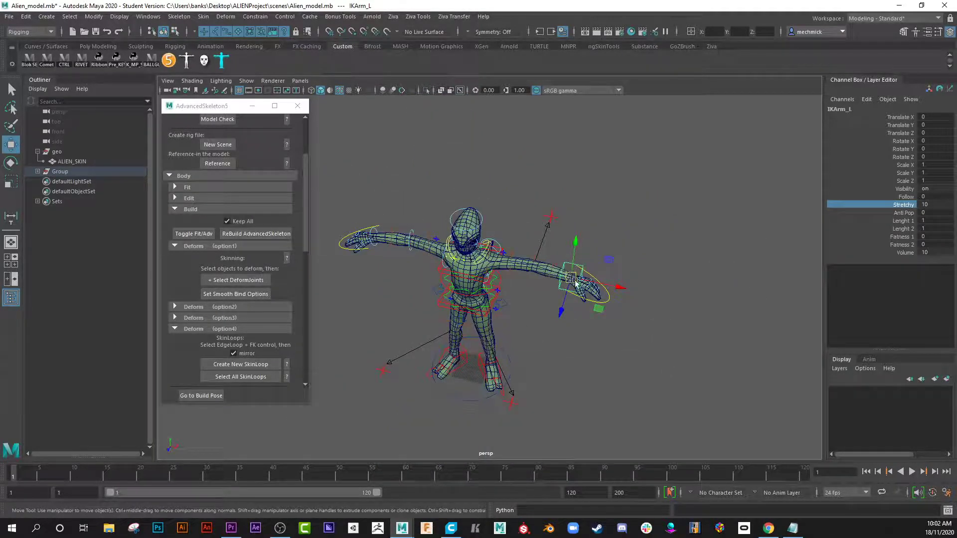
{"action": "left_click_drag", "start_coordinate": [572, 278], "coordinate": [531, 279]}
{"action": "key", "text": "ctrl+z"}
{"action": "right_click_drag", "start_coordinate": [532, 279], "coordinate": [566, 243], "text": "alt"}
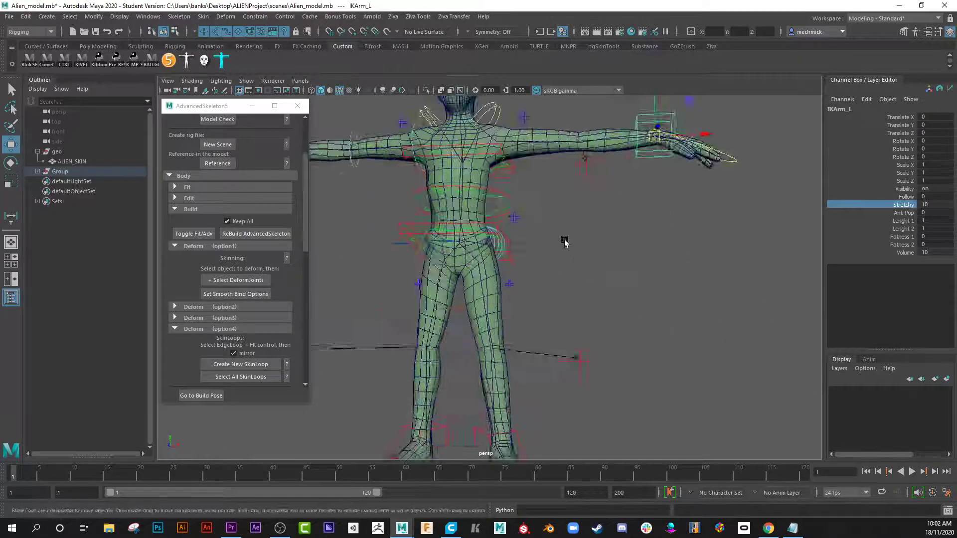
Set the Stretchy attribute of the left arm's IK control back to 0.
{"action": "left_click_drag", "start_coordinate": [565, 243], "coordinate": [556, 271], "text": "alt"}
{"action": "middle_click_drag", "start_coordinate": [555, 271], "coordinate": [528, 239], "text": "alt"}
{"action": "left_click_drag", "start_coordinate": [529, 239], "coordinate": [541, 257], "text": "alt"}
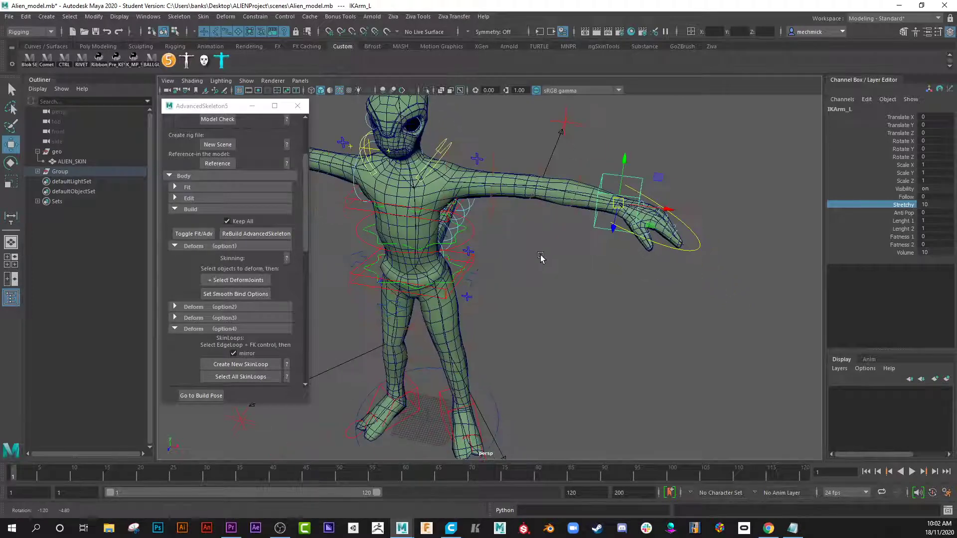
{"action": "left_click", "coordinate": [915, 206]}
{"action": "left_click_drag", "start_coordinate": [578, 298], "coordinate": [583, 324], "text": "alt"}
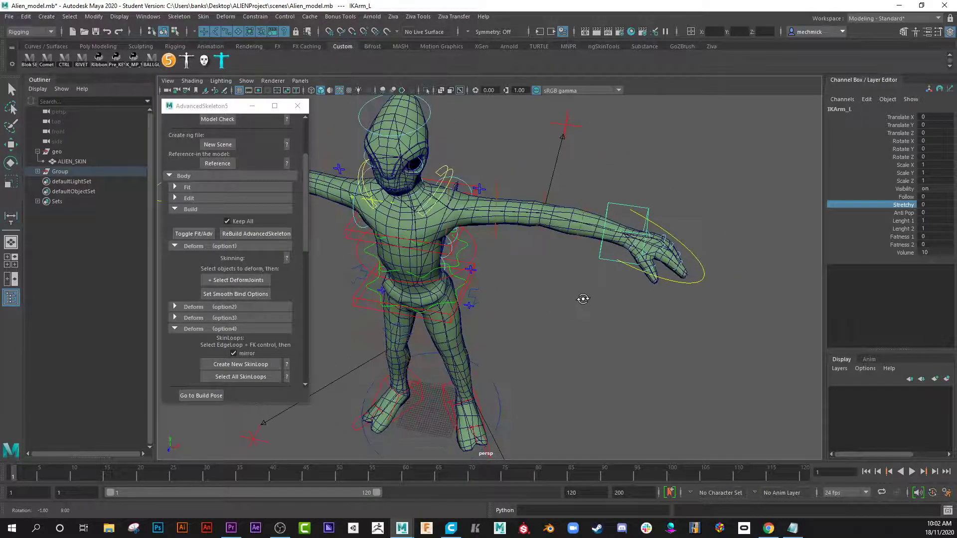
Try moving the left arm's controls with stretching off, and undo the moves.
{"action": "left_click", "coordinate": [583, 207]}
{"action": "left_click_drag", "start_coordinate": [537, 270], "coordinate": [529, 260], "text": "alt"}
{"action": "left_click_drag", "start_coordinate": [574, 220], "coordinate": [521, 259]}
{"action": "key", "text": "ctrl+z"}
{"action": "left_click", "coordinate": [527, 222]}
{"action": "key", "text": "ctrl+z"}
Switch the left arm back to FK by setting FKIKBlend to 0 on FKIKArm_L.
{"action": "left_click", "coordinate": [473, 174]}
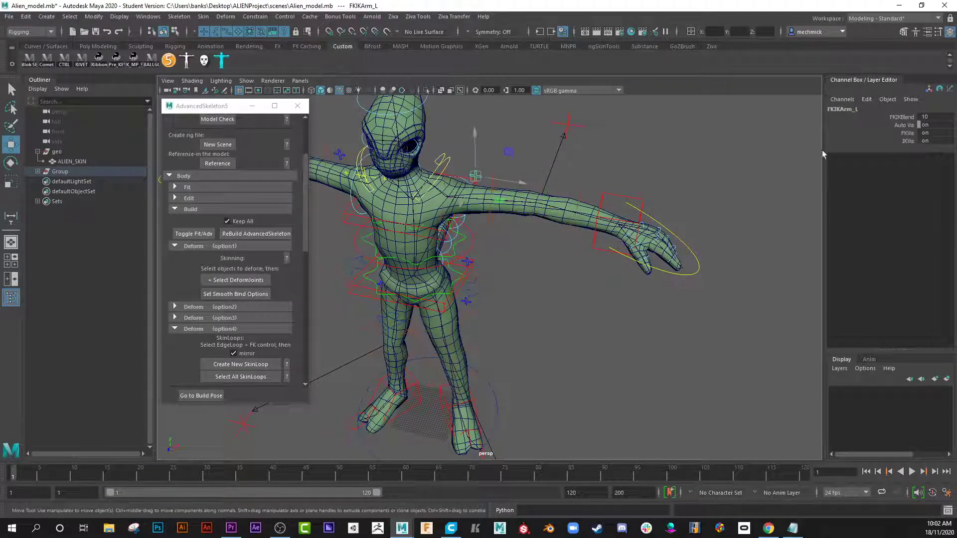
{"action": "left_click", "coordinate": [908, 118]}
{"action": "middle_click_drag", "start_coordinate": [767, 215], "coordinate": [573, 231]}
{"action": "left_click_drag", "start_coordinate": [514, 253], "coordinate": [512, 251], "text": "alt"}
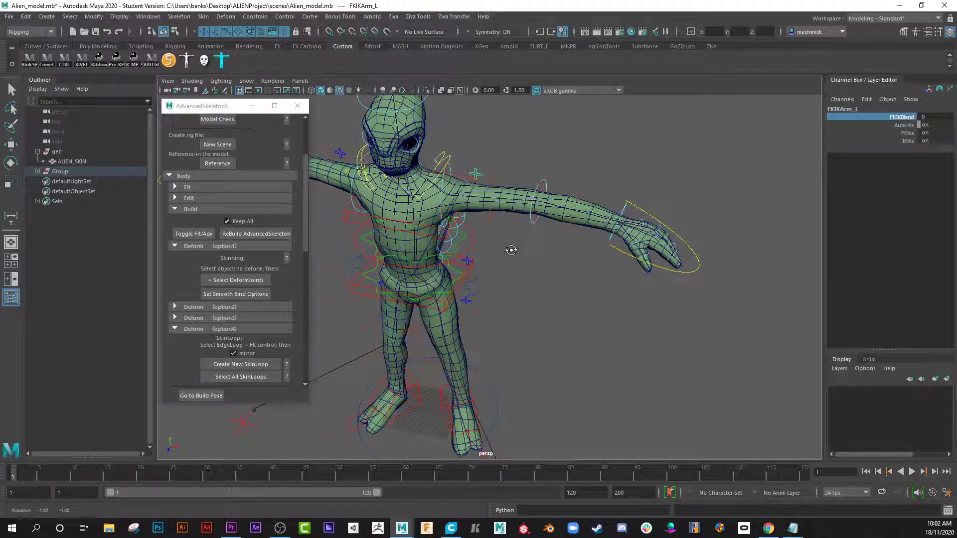
Test the left elbow's FK control by rotating FKElbow_L, and undo the rotation.
{"action": "left_click", "coordinate": [533, 219]}
{"action": "key", "text": "w"}
{"action": "key", "text": "e"}
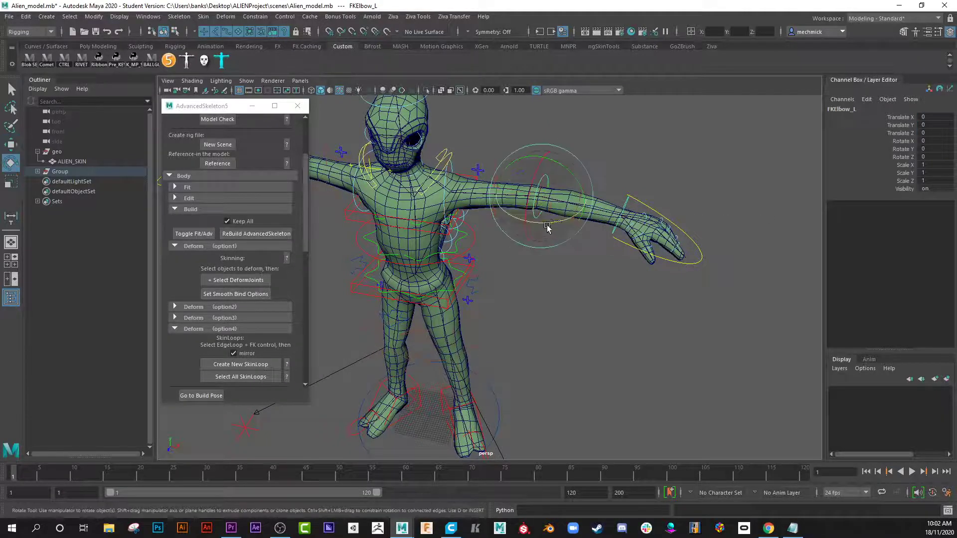
{"action": "left_click_drag", "start_coordinate": [549, 225], "coordinate": [503, 238]}
{"action": "key", "text": "ctrl+z"}
{"action": "key", "text": "ctrl+z"}
Test the lower spine control by moving IKSpine1_M at the hips, and undo the move.
{"action": "left_click", "coordinate": [506, 234]}
{"action": "left_click", "coordinate": [507, 225]}
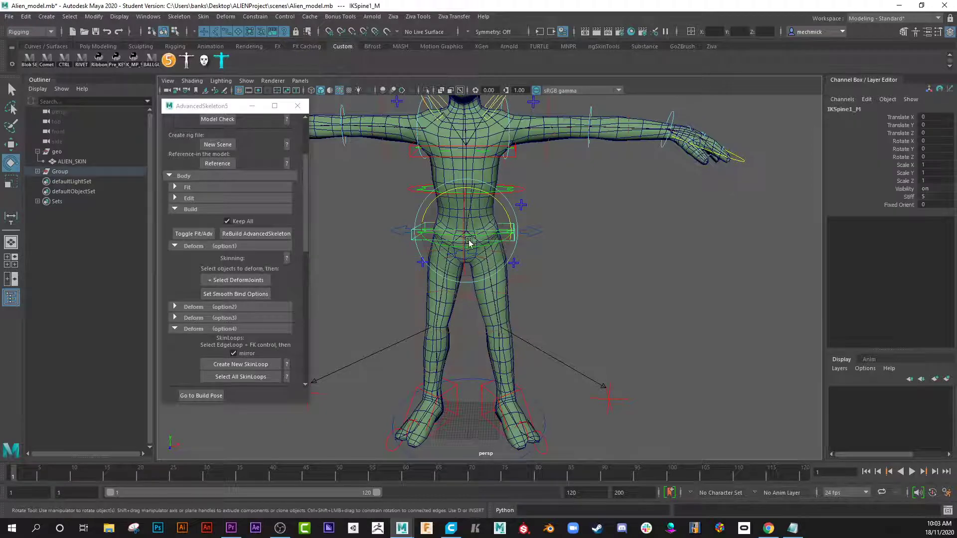
{"action": "key", "text": "w"}
{"action": "left_click_drag", "start_coordinate": [466, 235], "coordinate": [496, 218]}
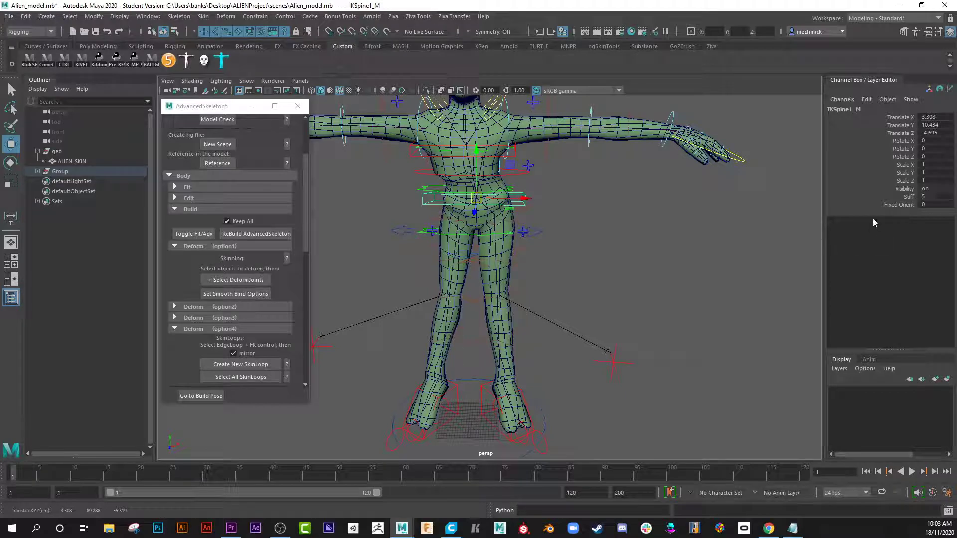
{"action": "key", "text": "ctrl+z"}
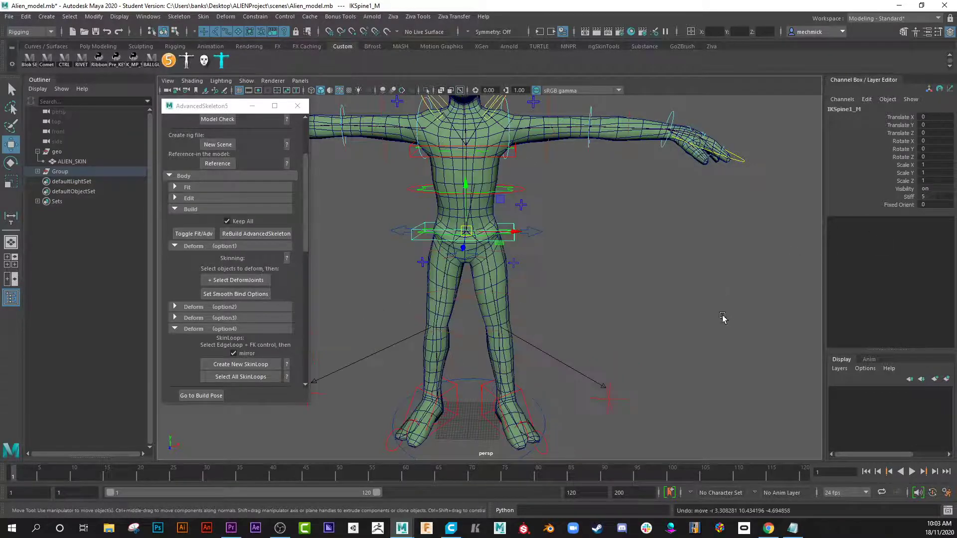
Test the left leg's controls, including the BendHip2_L thigh bend control, by moving them, and undo the moves.
{"action": "left_click_drag", "start_coordinate": [722, 316], "coordinate": [513, 331], "text": "alt"}
{"action": "left_click", "coordinate": [491, 324]}
{"action": "left_click_drag", "start_coordinate": [510, 327], "coordinate": [559, 261]}
{"action": "key", "text": "ctrl+z"}
{"action": "left_click", "coordinate": [526, 240]}
{"action": "key", "text": "ctrl+z"}
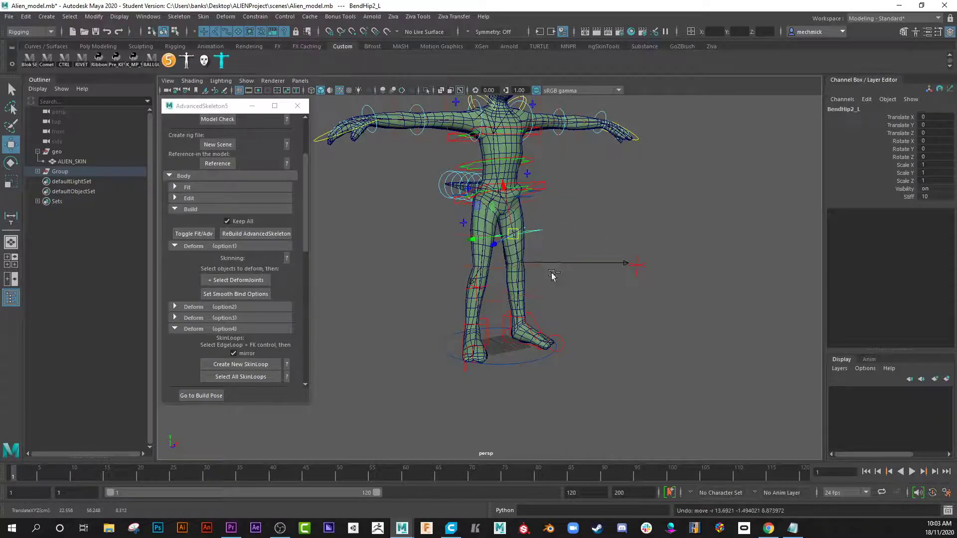
Test the left foot's toe roll by rotating the RollToesEnd_L control, and undo the rotation.
{"action": "scroll", "coordinate": [519, 343], "scroll_direction": "up", "scroll_amount": 5}
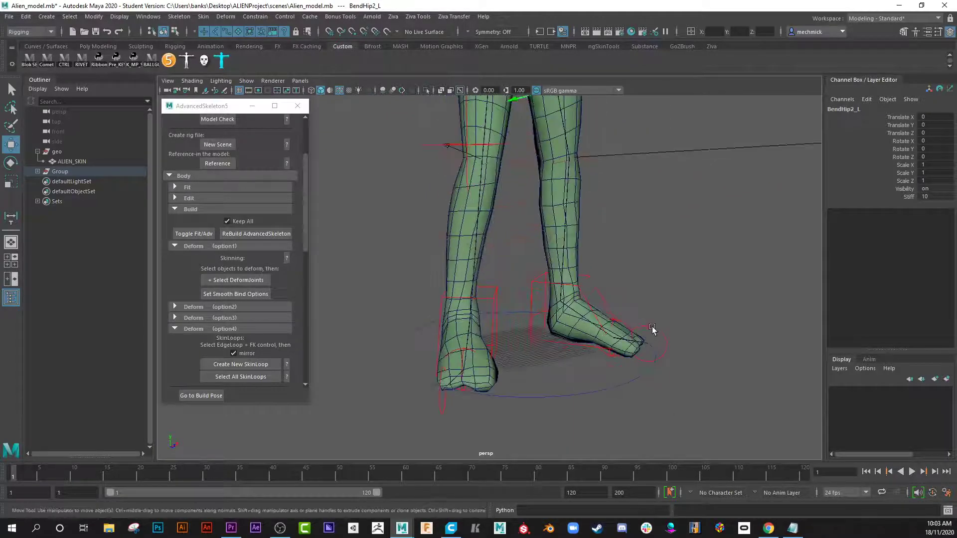
{"action": "left_click", "coordinate": [626, 346]}
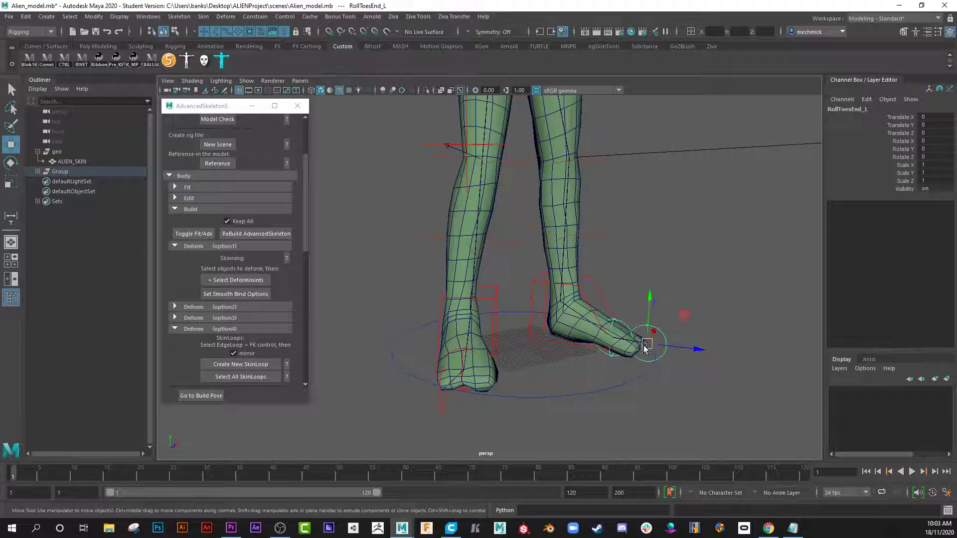
{"action": "key", "text": "e"}
{"action": "left_click_drag", "start_coordinate": [671, 320], "coordinate": [509, 346]}
{"action": "key", "text": "ctrl+z"}
Test the right knee's pole vector control by moving PoleLeg_R, and undo the move.
{"action": "right_click_drag", "start_coordinate": [508, 346], "coordinate": [430, 309], "text": "alt"}
{"action": "middle_click_drag", "start_coordinate": [386, 260], "coordinate": [432, 268], "text": "alt"}
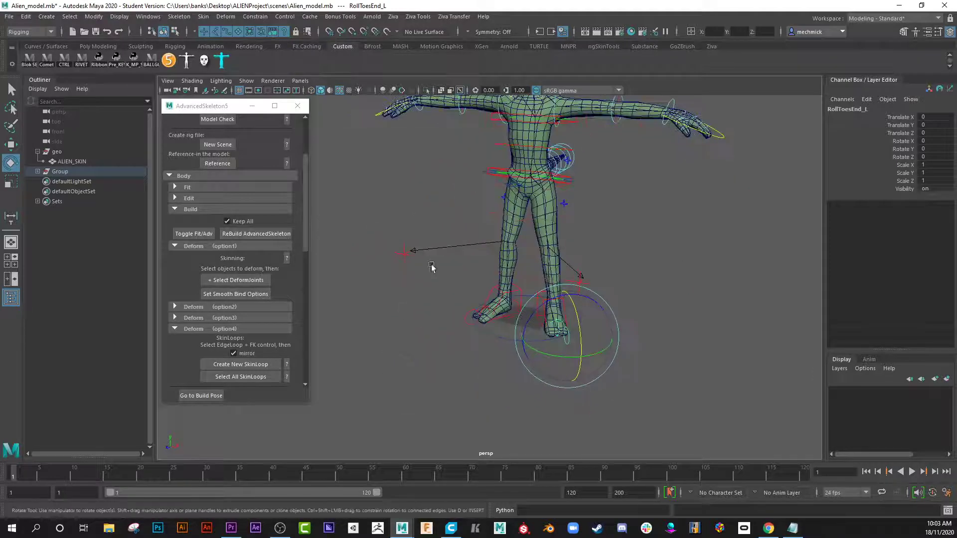
{"action": "left_click", "coordinate": [406, 252]}
{"action": "left_click_drag", "start_coordinate": [405, 252], "coordinate": [443, 278], "text": "alt"}
{"action": "key", "text": "w"}
{"action": "key", "text": "ctrl+z"}
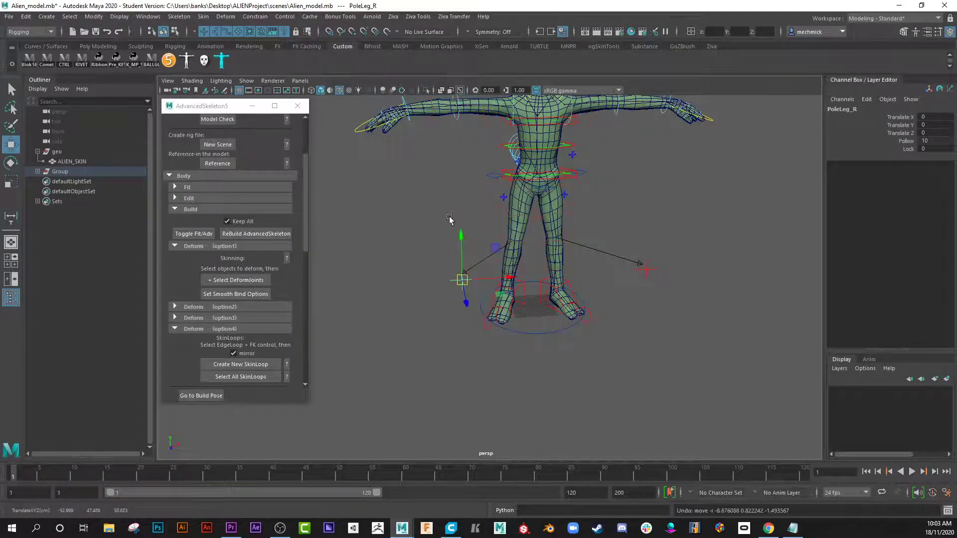
Test the Fingers_L control by changing Spread, Cup and all the curl attributes together to 1.4, and undo the change.
{"action": "middle_click_drag", "start_coordinate": [449, 220], "coordinate": [447, 279], "text": "alt"}
{"action": "left_click_drag", "start_coordinate": [676, 248], "coordinate": [650, 280], "text": "alt"}
{"action": "left_click_drag", "start_coordinate": [649, 281], "coordinate": [542, 331], "text": "alt"}
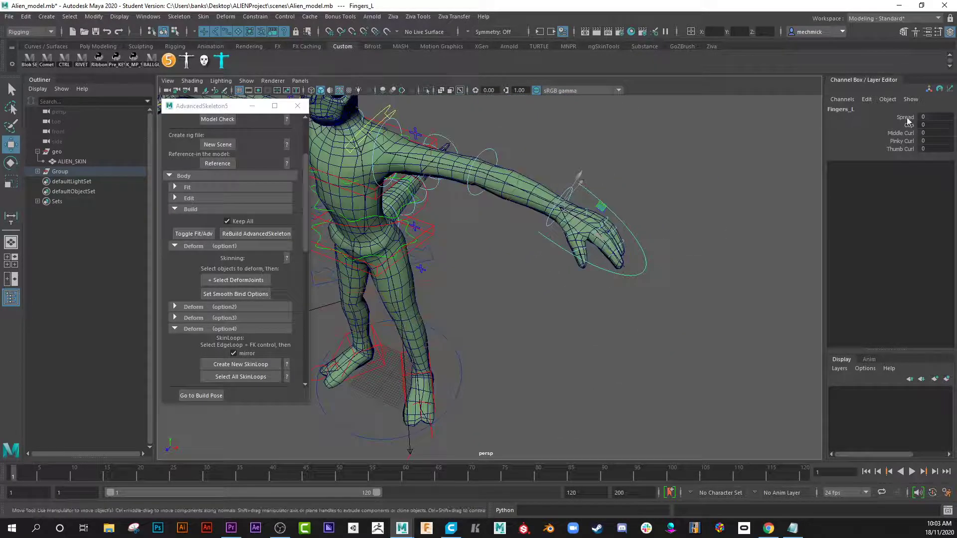
{"action": "left_click_drag", "start_coordinate": [907, 117], "coordinate": [907, 149]}
{"action": "middle_click_drag", "start_coordinate": [814, 193], "coordinate": [768, 212]}
{"action": "left_click_drag", "start_coordinate": [760, 220], "coordinate": [582, 255], "text": "alt"}
{"action": "mouse_move", "coordinate": [582, 255]}
{"action": "middle_mouse_down"}
{"action": "mouse_move", "coordinate": [599, 254]}
{"action": "mouse_move", "coordinate": [570, 248]}
{"action": "mouse_move", "coordinate": [601, 253]}
{"action": "mouse_move", "coordinate": [586, 254]}
{"action": "middle_mouse_up"}
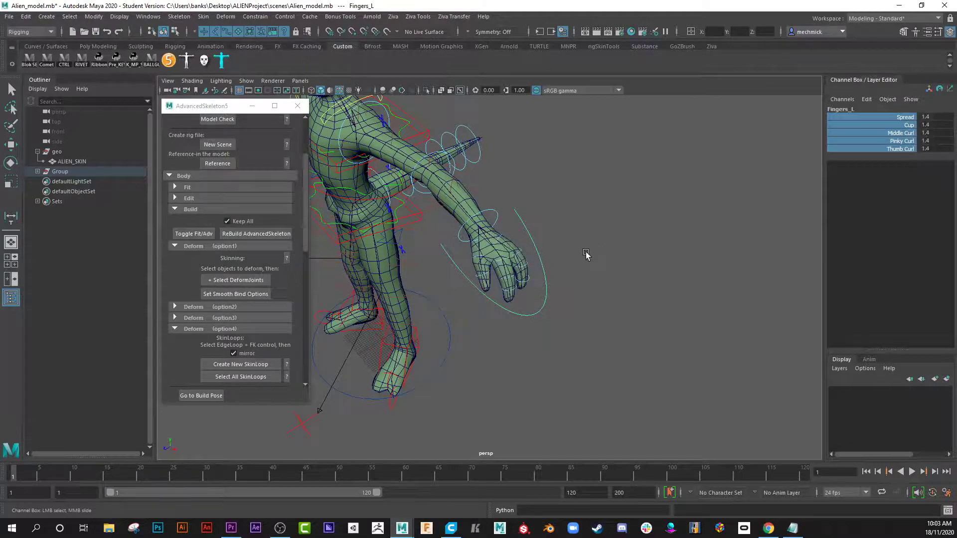
{"action": "key", "text": "ctrl+z"}
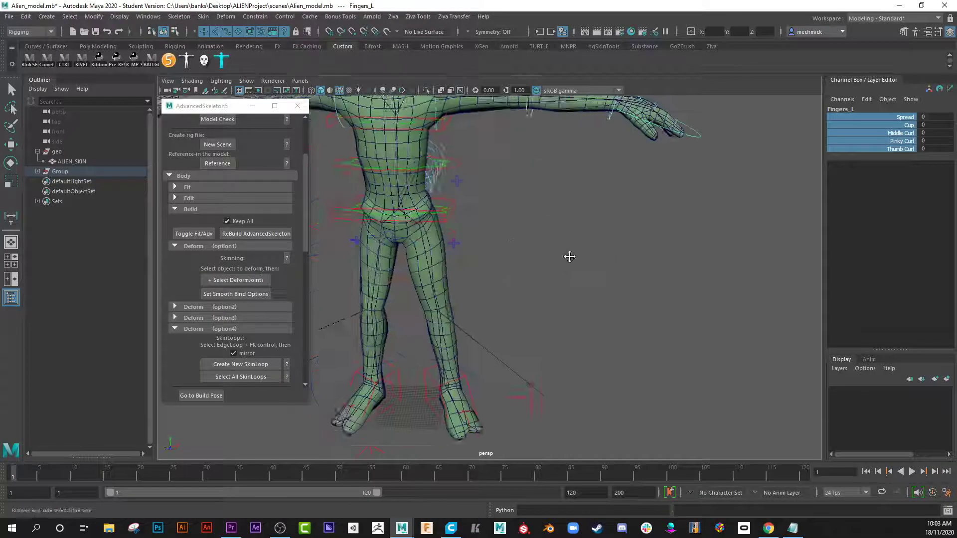
Select the ALIEN_SKIN mesh, view it in the Paint Skin Weights Tool, and return to the Move tool.
{"action": "scroll", "coordinate": [570, 257], "scroll_direction": "up", "scroll_amount": 4}
{"action": "left_click", "coordinate": [502, 212]}
{"action": "key", "text": "w"}
{"action": "left_click_drag", "start_coordinate": [502, 211], "coordinate": [471, 212], "text": "alt"}
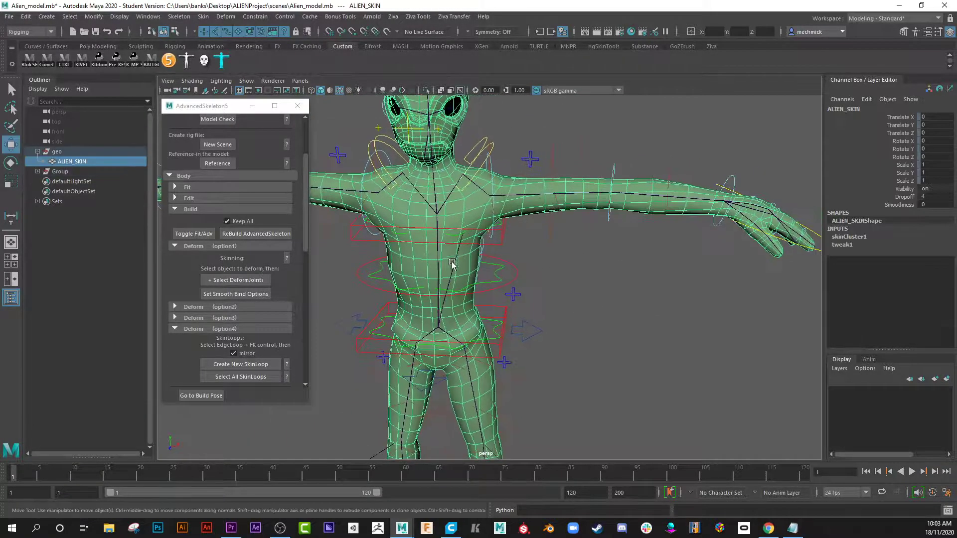
{"action": "right_click", "coordinate": [475, 219]}
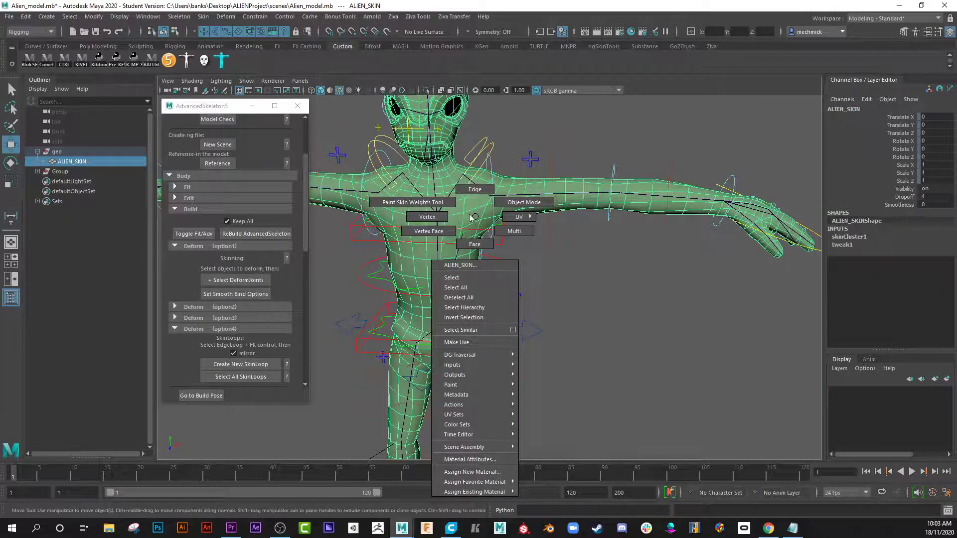
{"action": "left_click", "coordinate": [413, 202]}
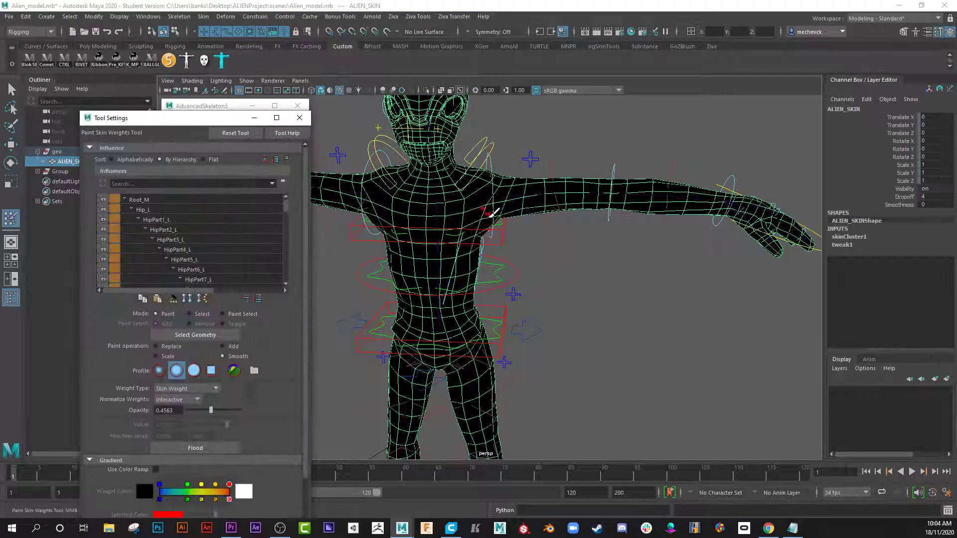
{"action": "left_click", "coordinate": [299, 118]}
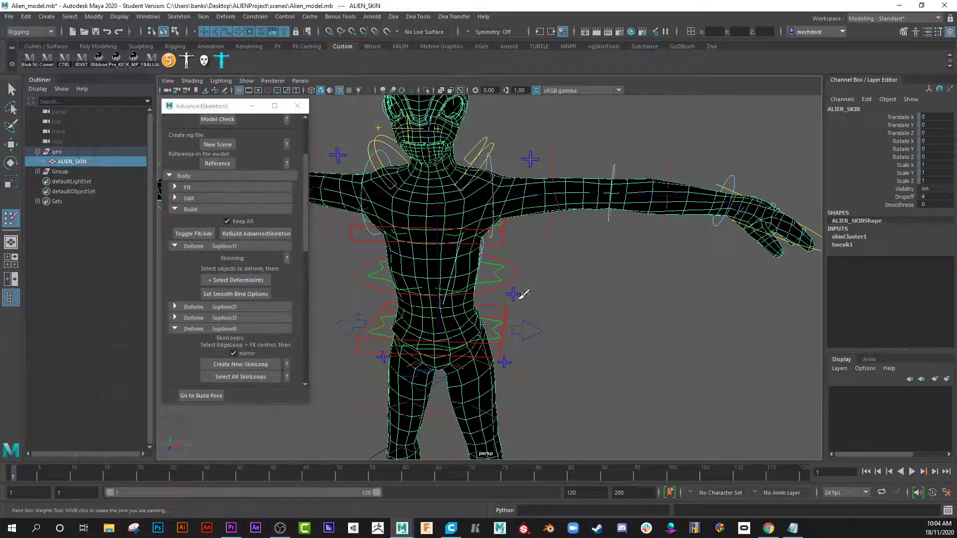
{"action": "key", "text": "w"}
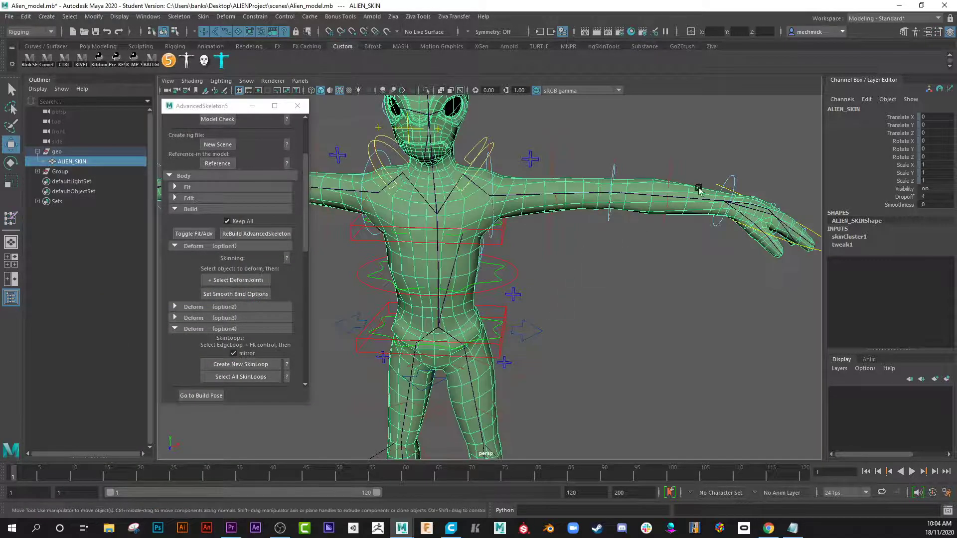
Collapse the Deform option 1 section and expand the Deform option 2 SkinCage section.
{"action": "left_click_drag", "start_coordinate": [723, 172], "coordinate": [623, 319], "text": "alt"}
{"action": "left_click_drag", "start_coordinate": [530, 305], "coordinate": [483, 310], "text": "alt"}
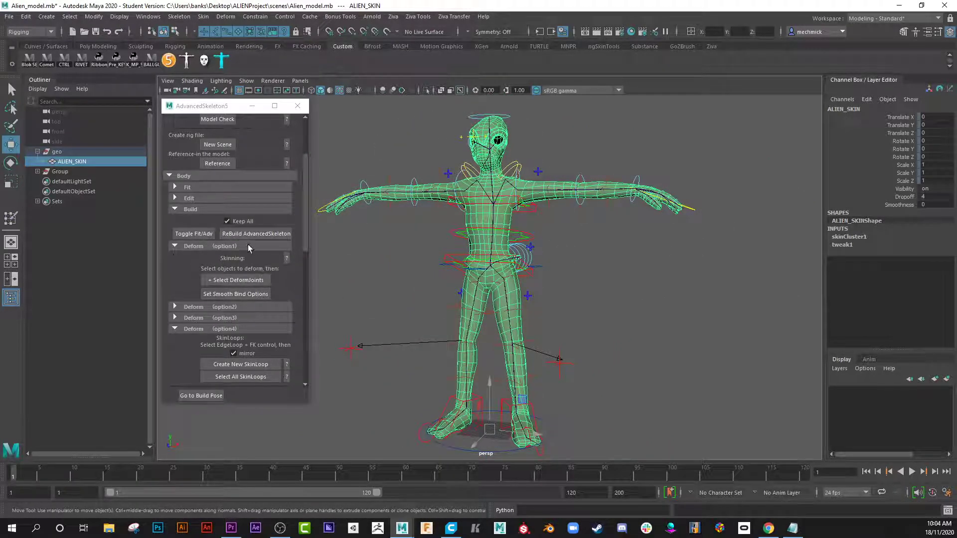
{"action": "left_click", "coordinate": [174, 246]}
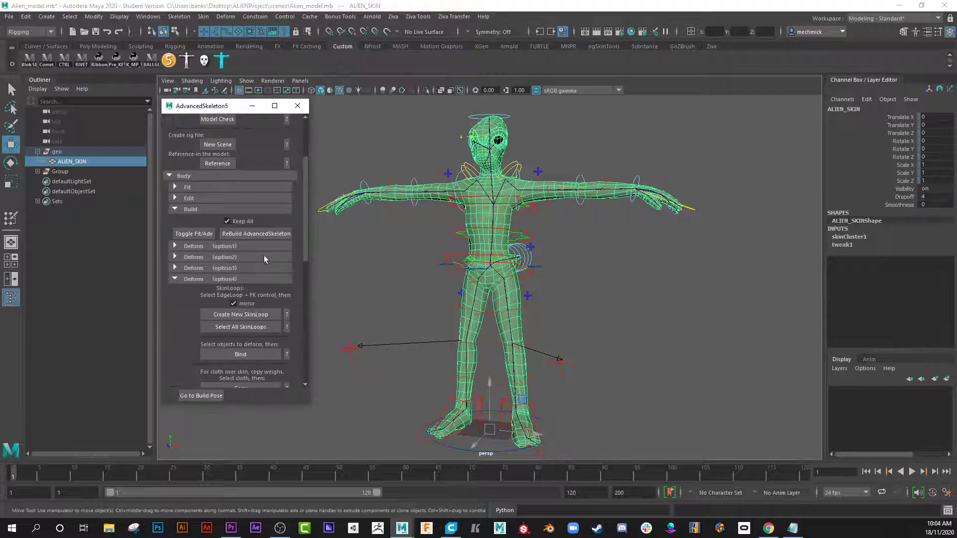
{"action": "left_click", "coordinate": [174, 257]}
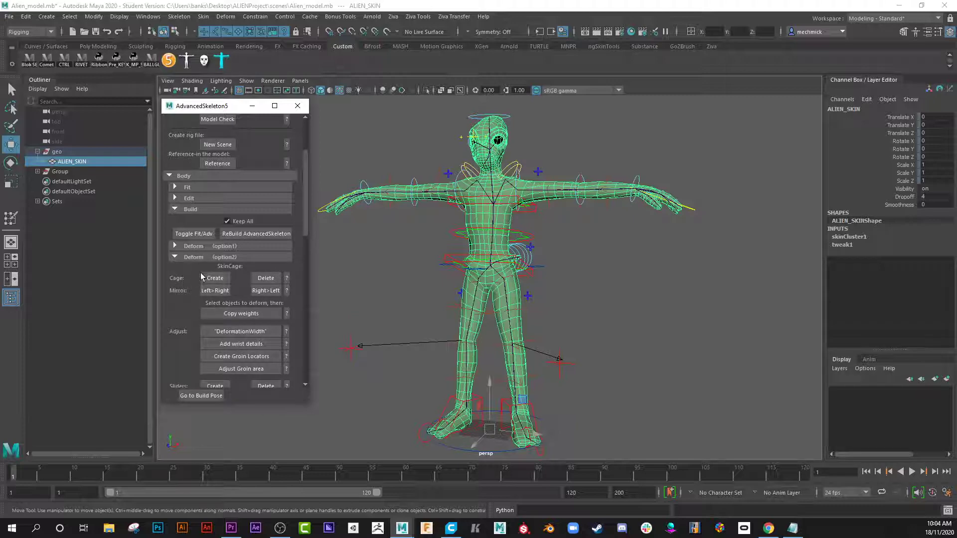
Read the help on creating the SkinCage for Deform option 2, and collapse that section.
{"action": "left_click", "coordinate": [288, 278]}
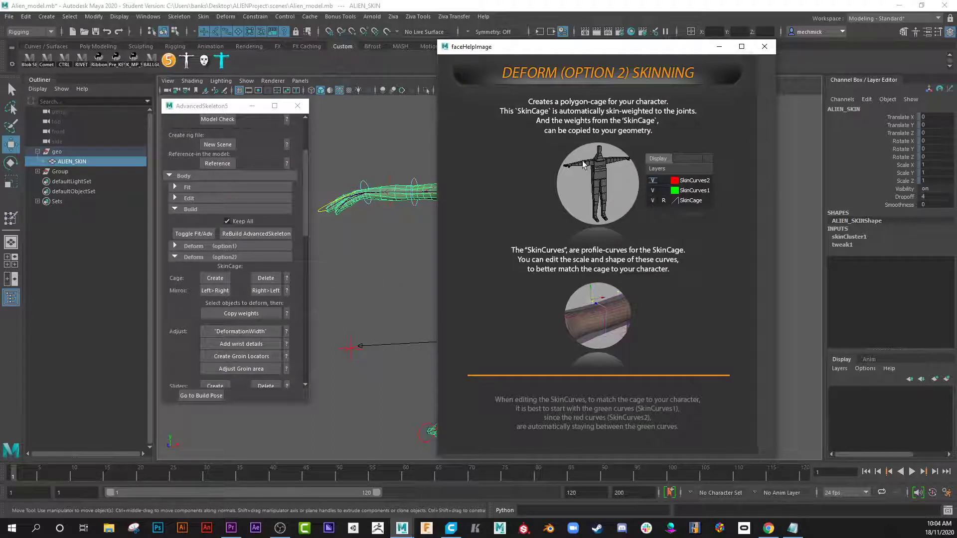
{"action": "left_click", "coordinate": [766, 50]}
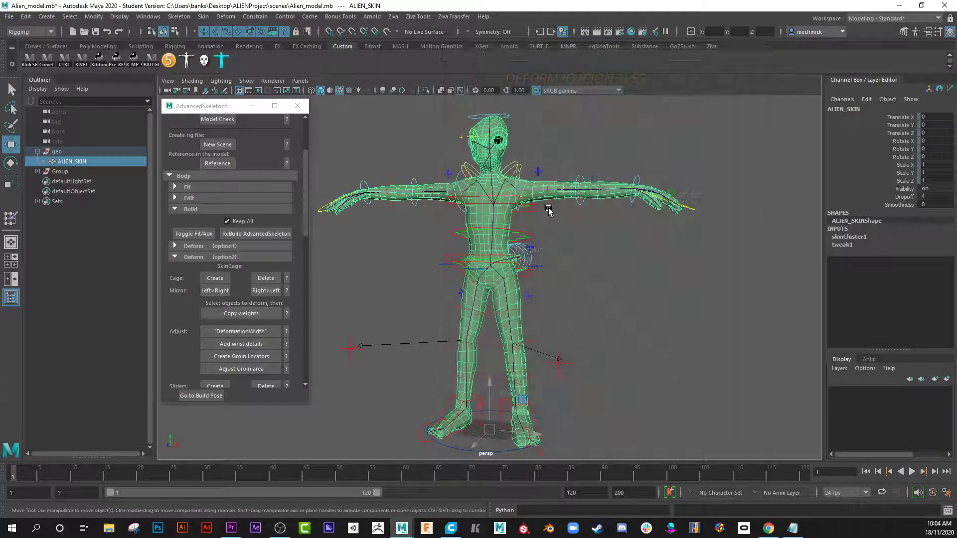
{"action": "left_click", "coordinate": [174, 257]}
Read the help on creating the SubWrap cage for Deform option 3, and collapse that section.
{"action": "left_click", "coordinate": [174, 269]}
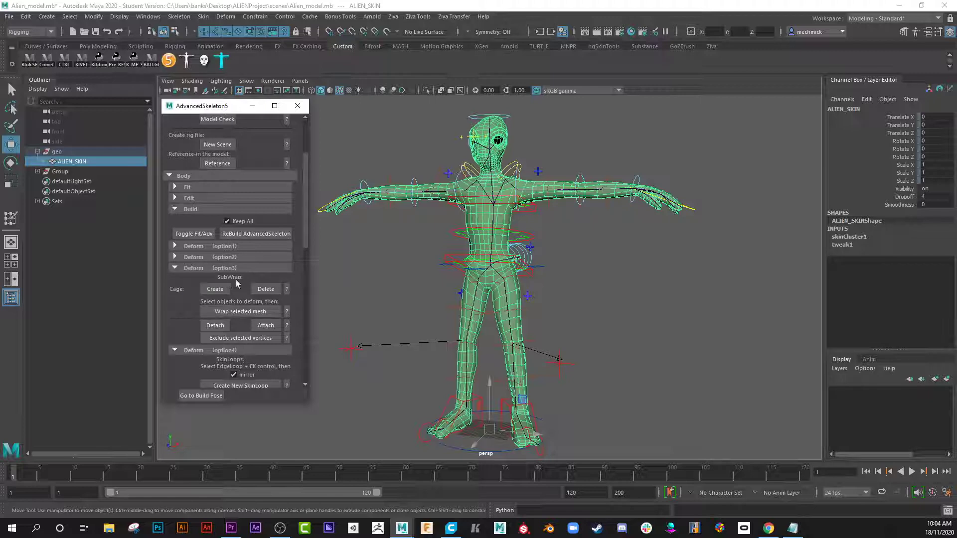
{"action": "left_click", "coordinate": [285, 290]}
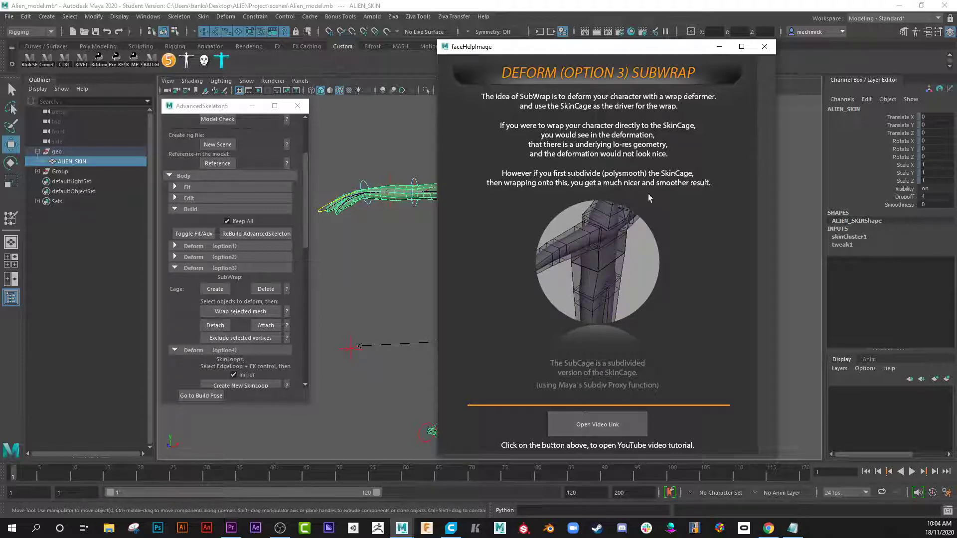
{"action": "left_click", "coordinate": [764, 47]}
{"action": "left_click", "coordinate": [172, 268]}
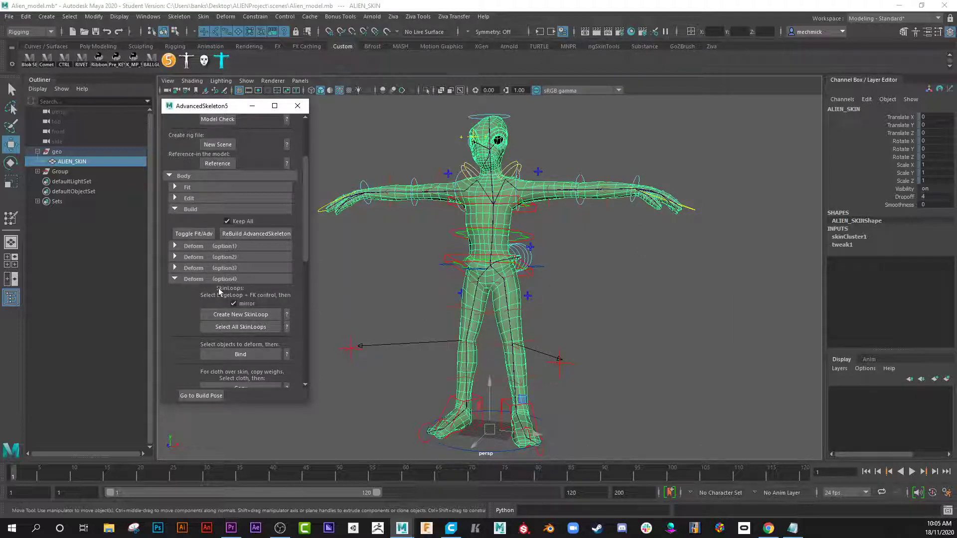
Read the Create New SkinLoop help for Deform option 4, and collapse that section.
{"action": "left_click", "coordinate": [286, 315]}
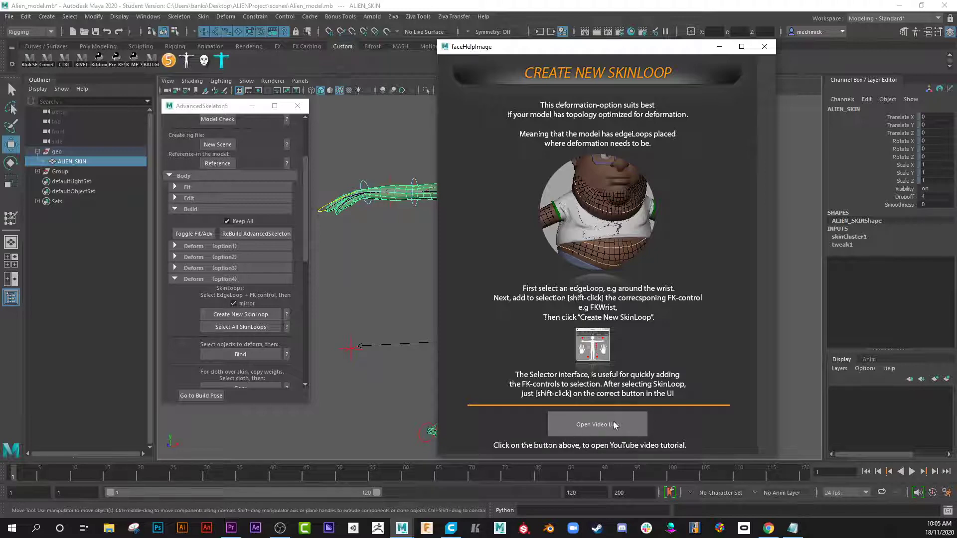
{"action": "left_click", "coordinate": [771, 50]}
{"action": "scroll", "coordinate": [280, 298], "scroll_direction": "down", "scroll_amount": 3}
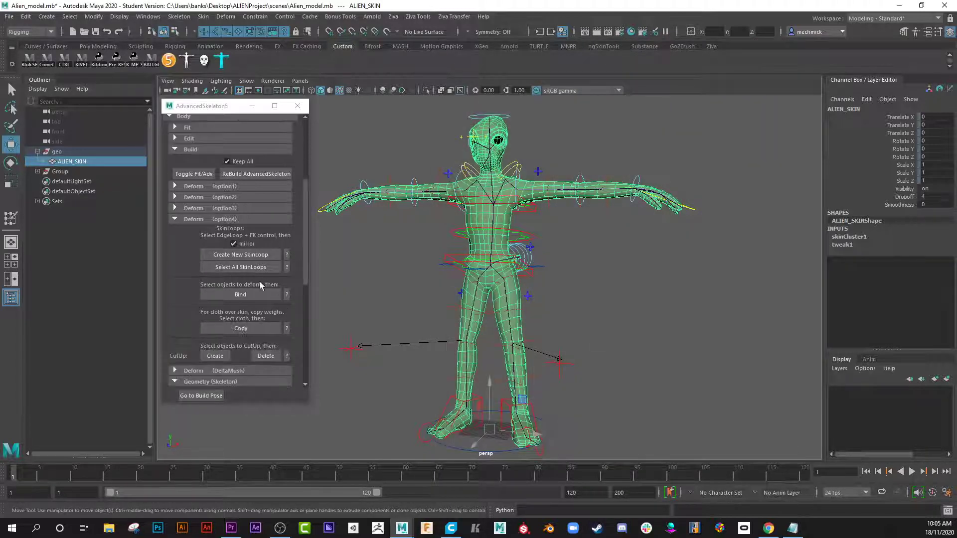
{"action": "left_click", "coordinate": [175, 219]}
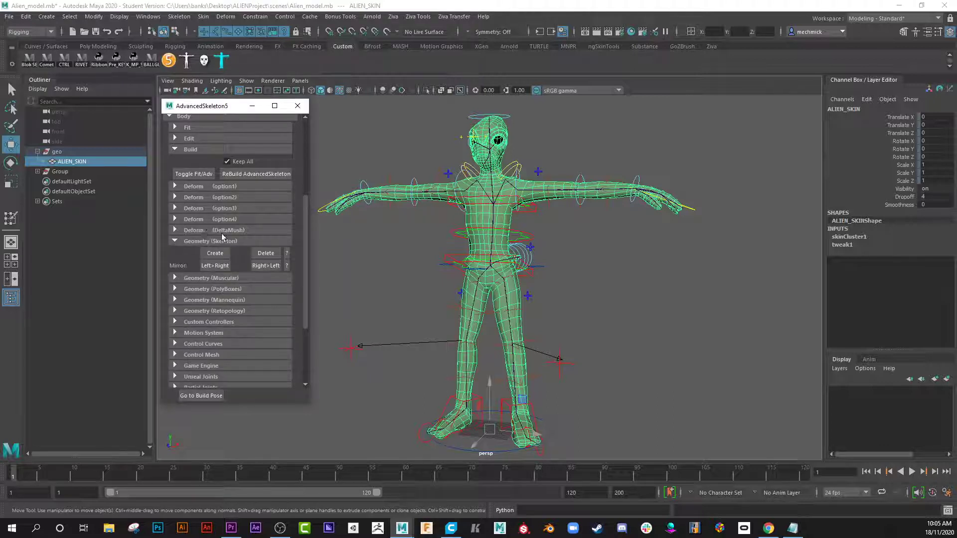
View the Geometry (Skeleton) and Geometry (Muscular) options, and leave only the Skeleton section expanded.
{"action": "left_click", "coordinate": [174, 241]}
{"action": "left_click", "coordinate": [175, 242]}
{"action": "left_click", "coordinate": [174, 278]}
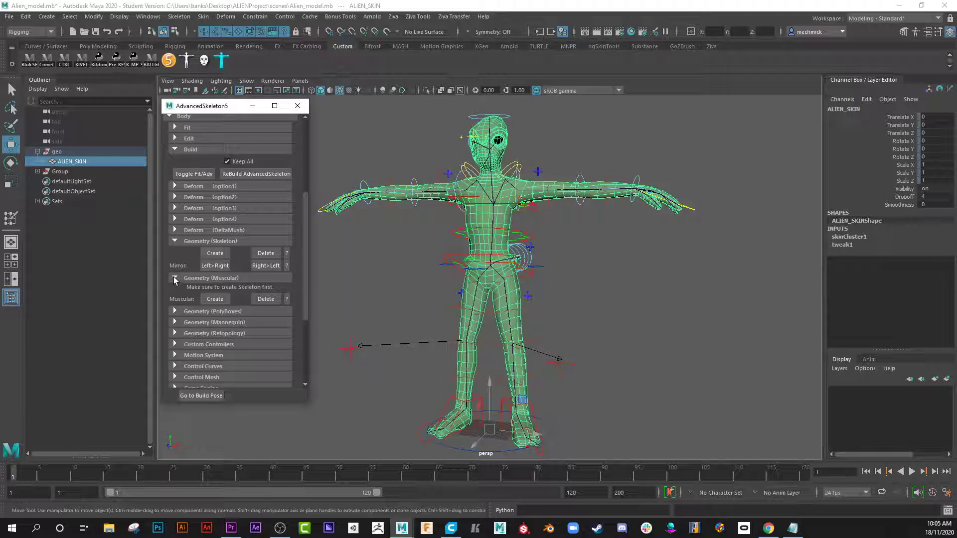
{"action": "left_click", "coordinate": [174, 278]}
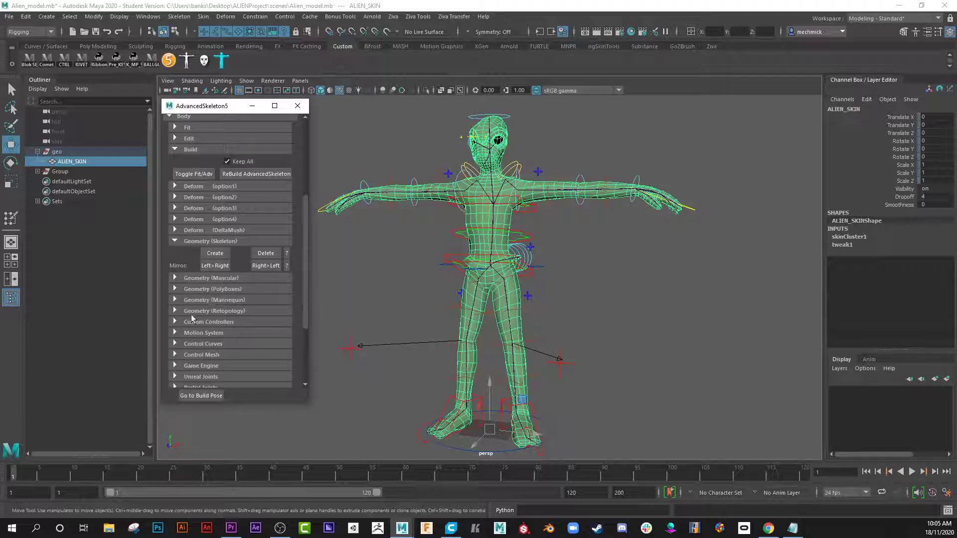
View the Motion System options, and collapse the Motion System and Geometry (Skeleton) sections.
{"action": "left_click", "coordinate": [175, 322]}
{"action": "left_click", "coordinate": [175, 333]}
{"action": "scroll", "coordinate": [249, 330], "scroll_direction": "down", "scroll_amount": 2}
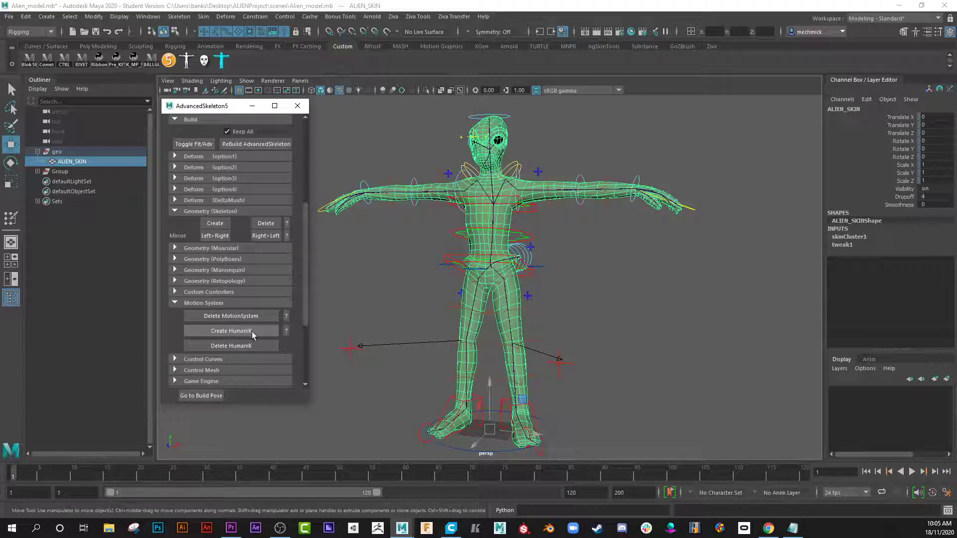
{"action": "left_click", "coordinate": [264, 303]}
{"action": "scroll", "coordinate": [282, 292], "scroll_direction": "down", "scroll_amount": 2}
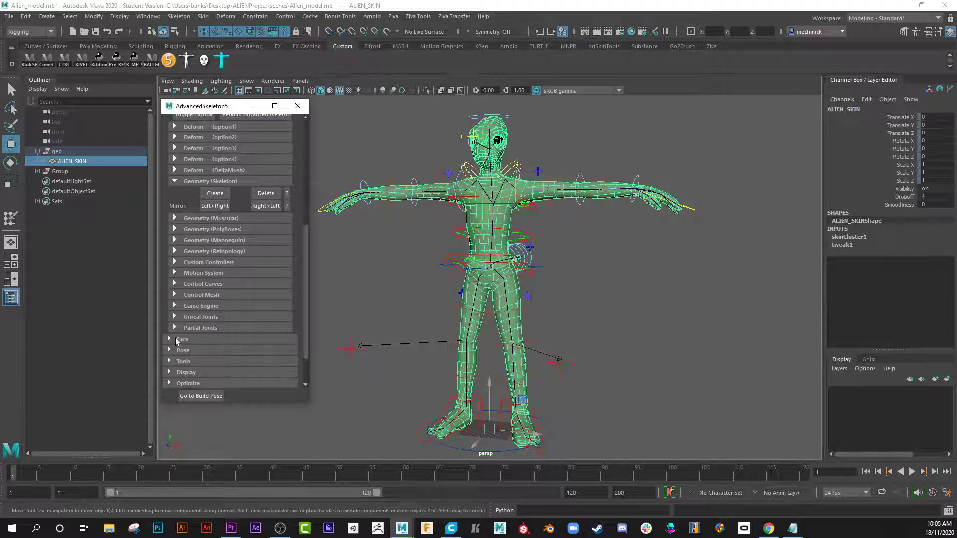
{"action": "left_click", "coordinate": [177, 181]}
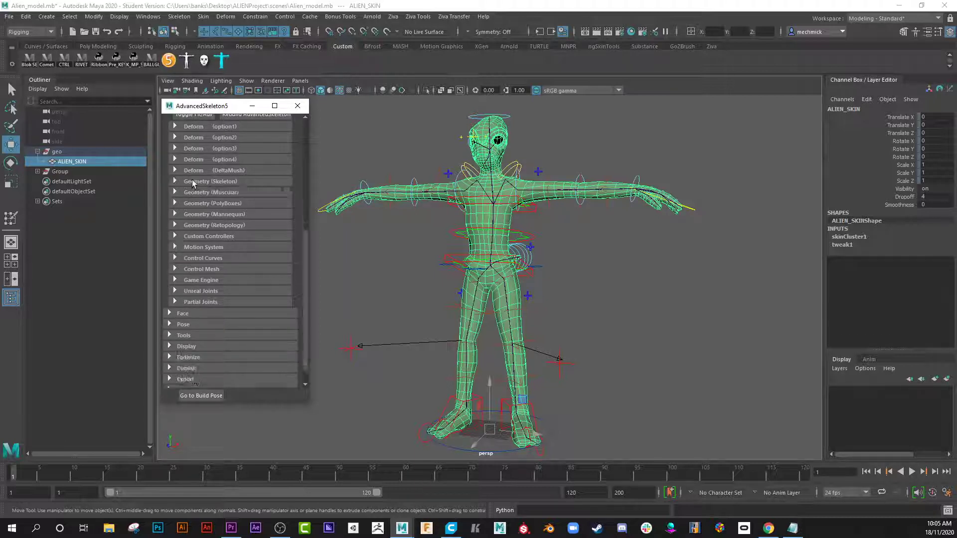
Expand the Face and Pre sections, read the help on the Mask polygon selection, and close it.
{"action": "left_click", "coordinate": [170, 313]}
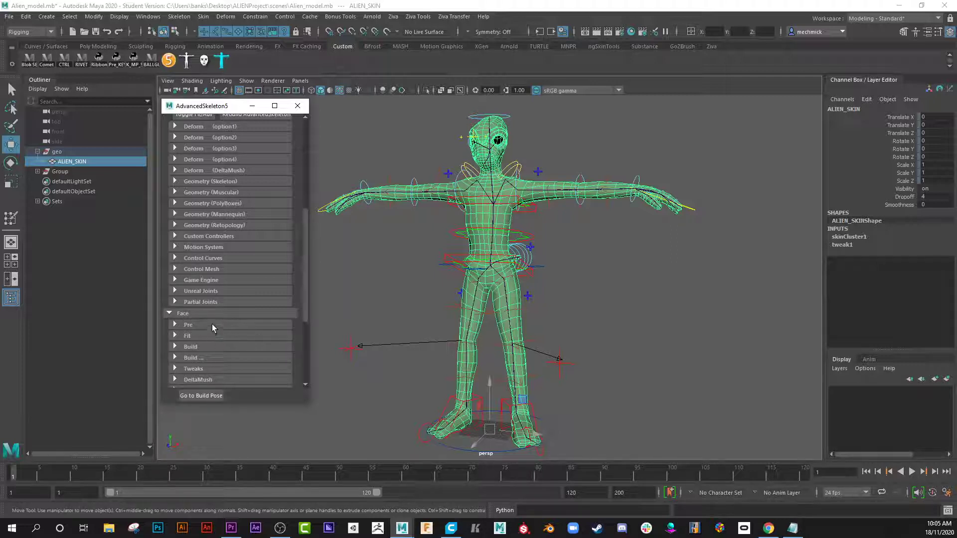
{"action": "left_click", "coordinate": [174, 324]}
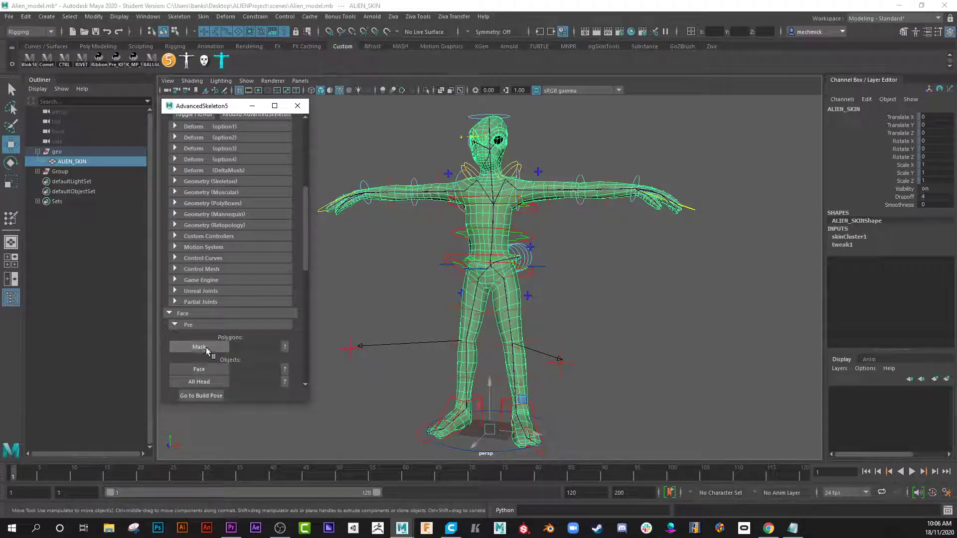
{"action": "left_click", "coordinate": [284, 346]}
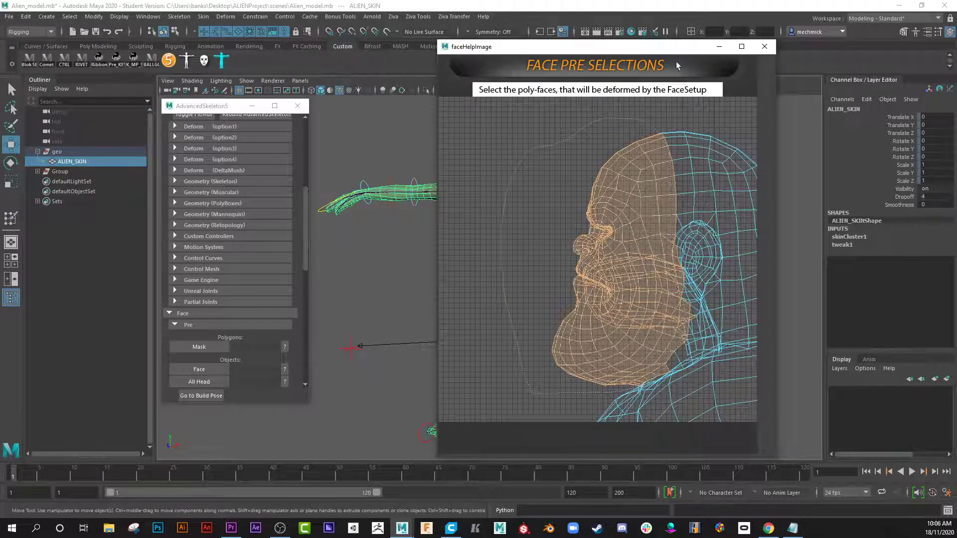
{"action": "left_click_drag", "start_coordinate": [676, 46], "coordinate": [804, 65]}
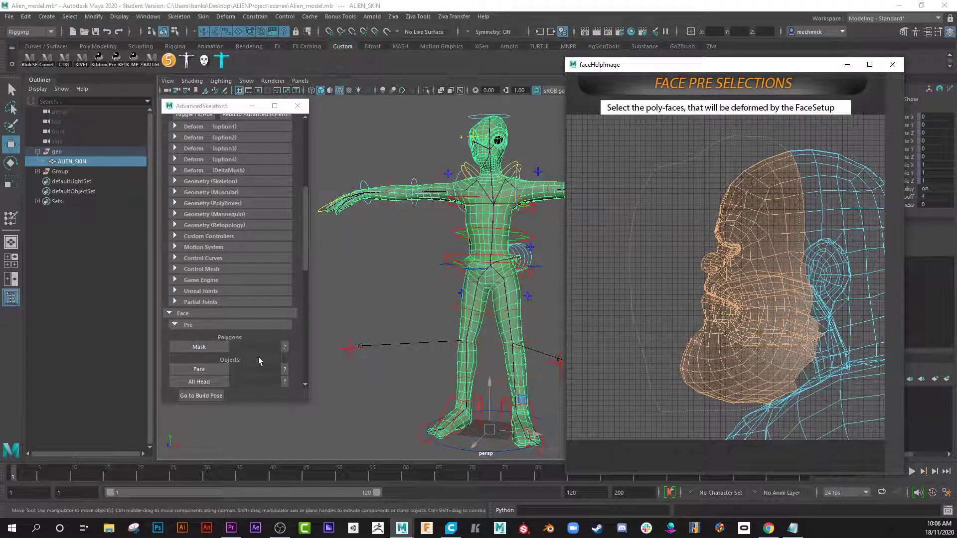
{"action": "left_click", "coordinate": [285, 348]}
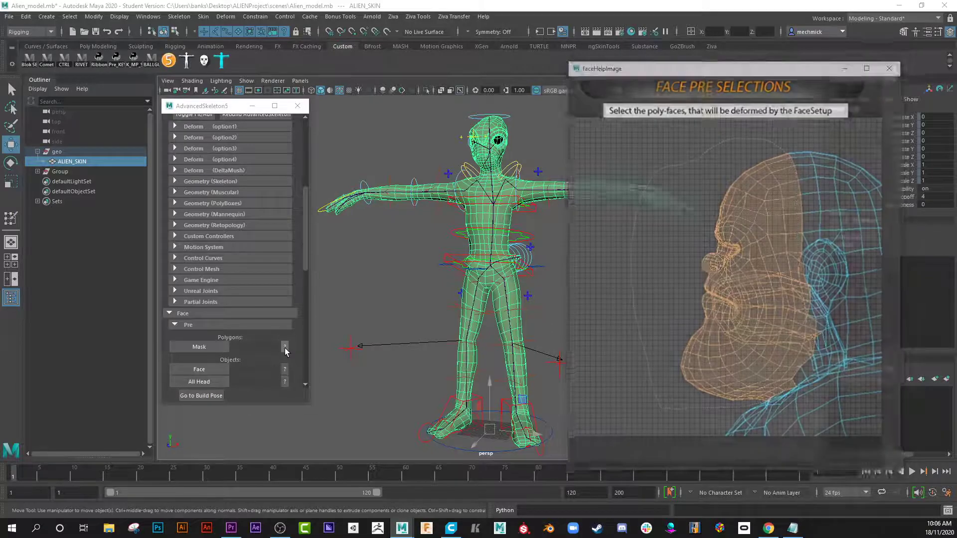
{"action": "left_click", "coordinate": [892, 65]}
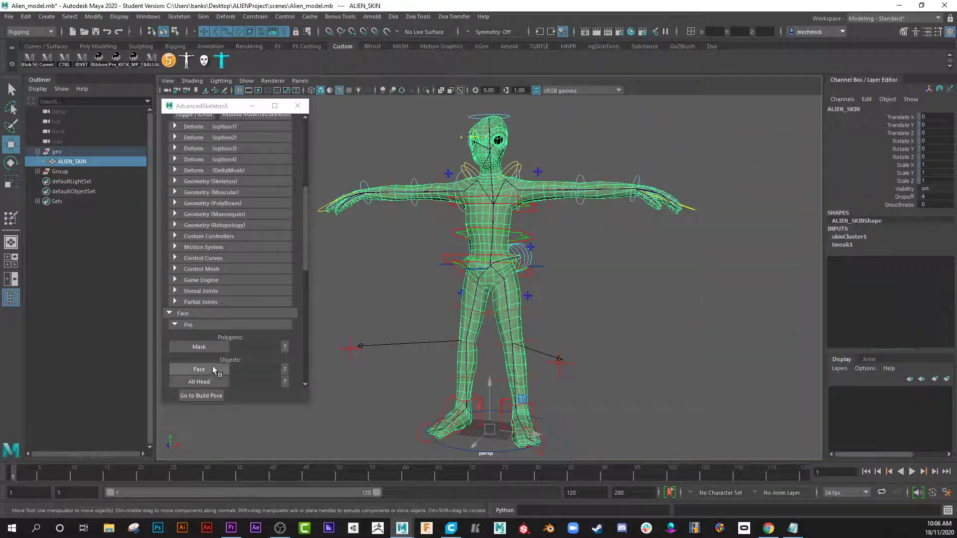
Read the help on selecting the Face object, and collapse the Pre section.
{"action": "left_click", "coordinate": [286, 370]}
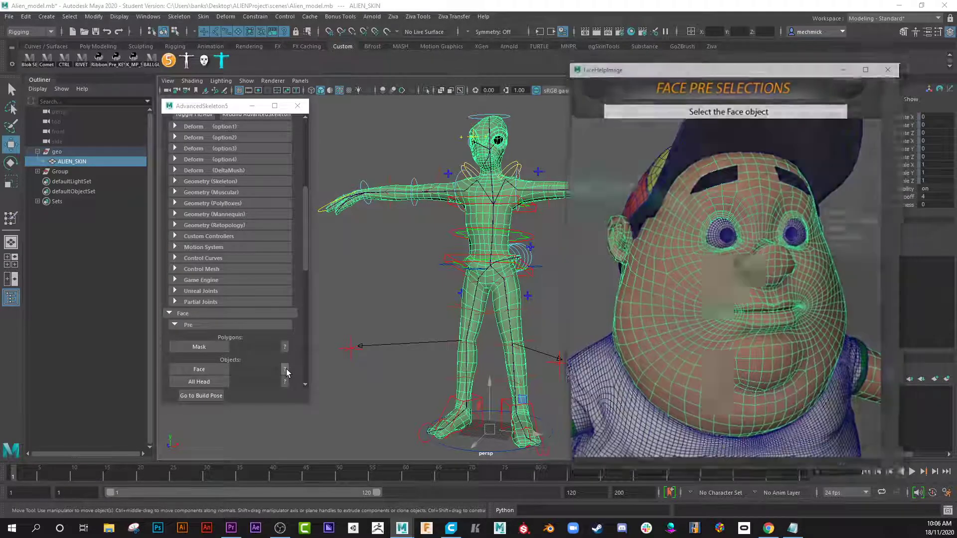
{"action": "left_click", "coordinate": [892, 65]}
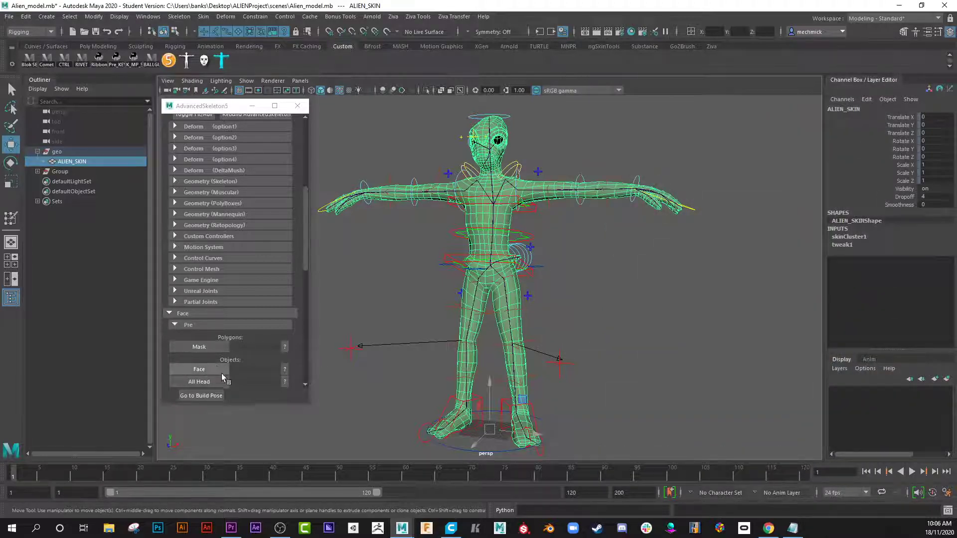
{"action": "left_click", "coordinate": [175, 324]}
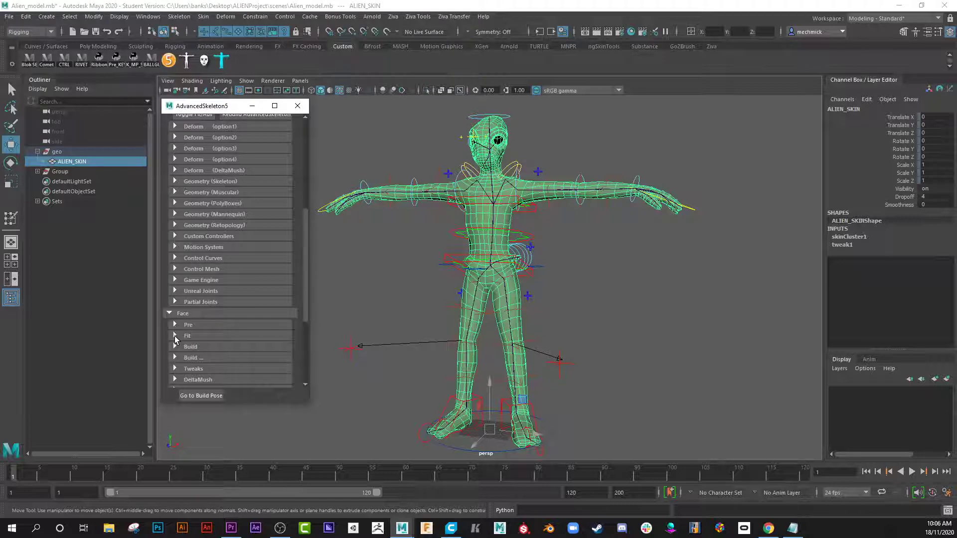
Expand the Face Fit section, read the EyeBall placement help, and collapse the section.
{"action": "left_click", "coordinate": [174, 336]}
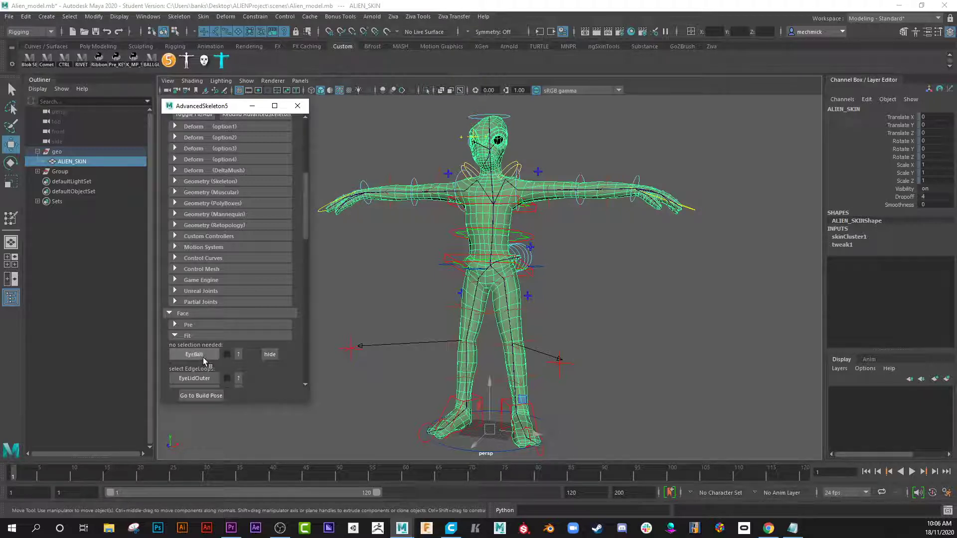
{"action": "left_click", "coordinate": [238, 354]}
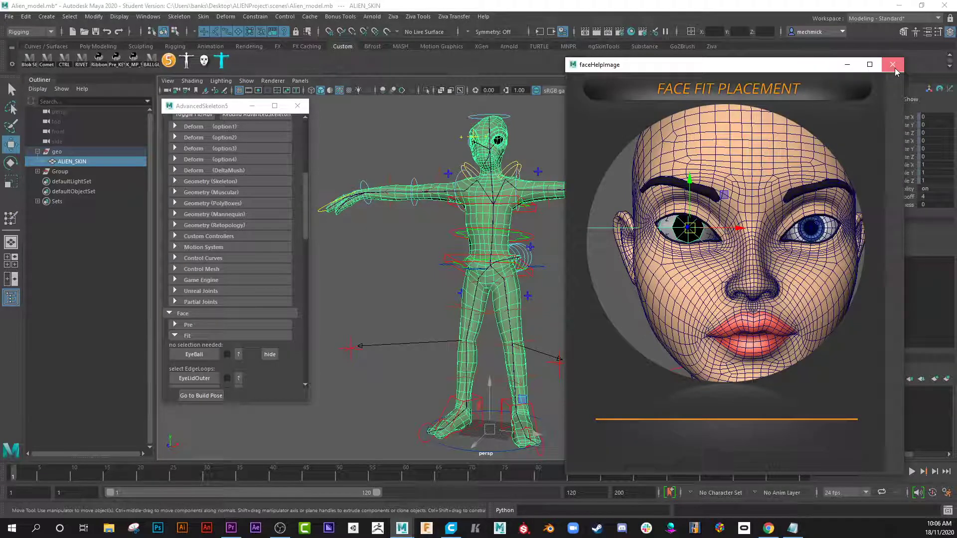
{"action": "left_click", "coordinate": [894, 68]}
{"action": "left_click", "coordinate": [175, 336]}
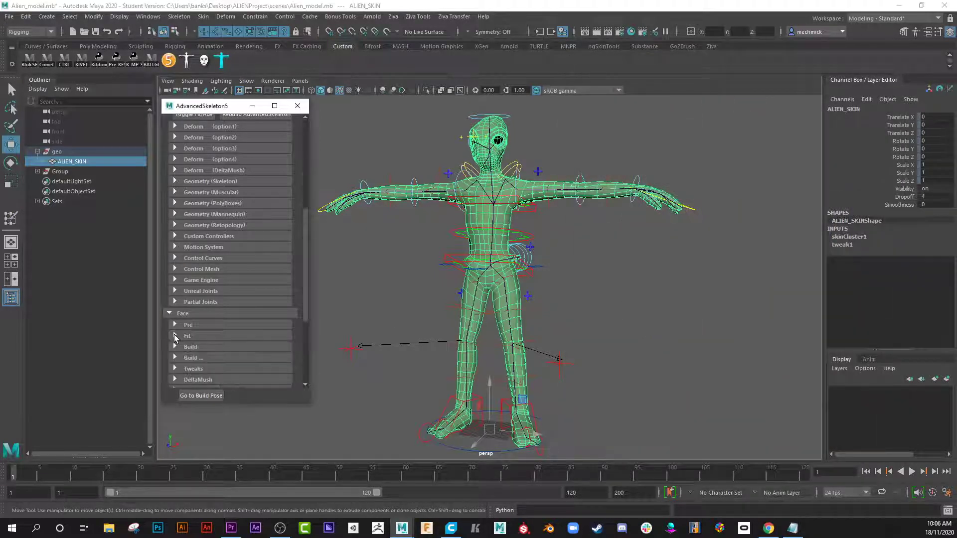
View the Face Build and Step Builder sections, collapsing each one.
{"action": "left_click", "coordinate": [175, 347]}
{"action": "left_click", "coordinate": [174, 347]}
{"action": "left_click", "coordinate": [175, 358]}
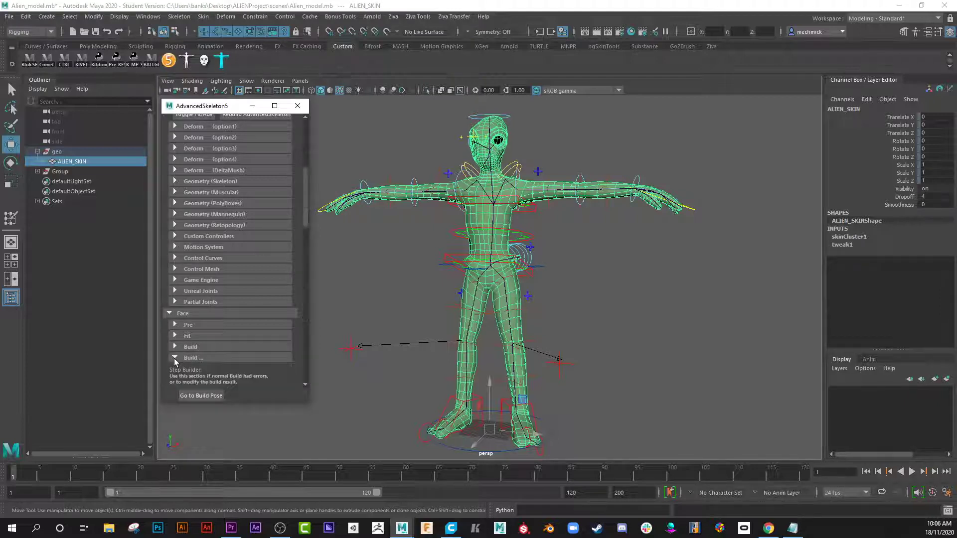
{"action": "left_click", "coordinate": [175, 357]}
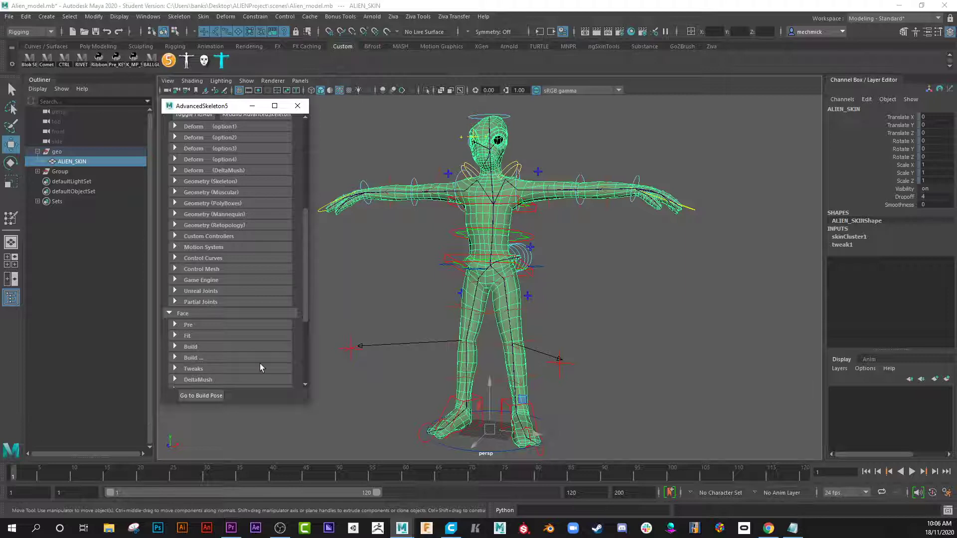
View the Face BlendShapes options, collapse that section, and close the AdvancedSkeleton5 window.
{"action": "scroll", "coordinate": [258, 363], "scroll_direction": "down", "scroll_amount": 2}
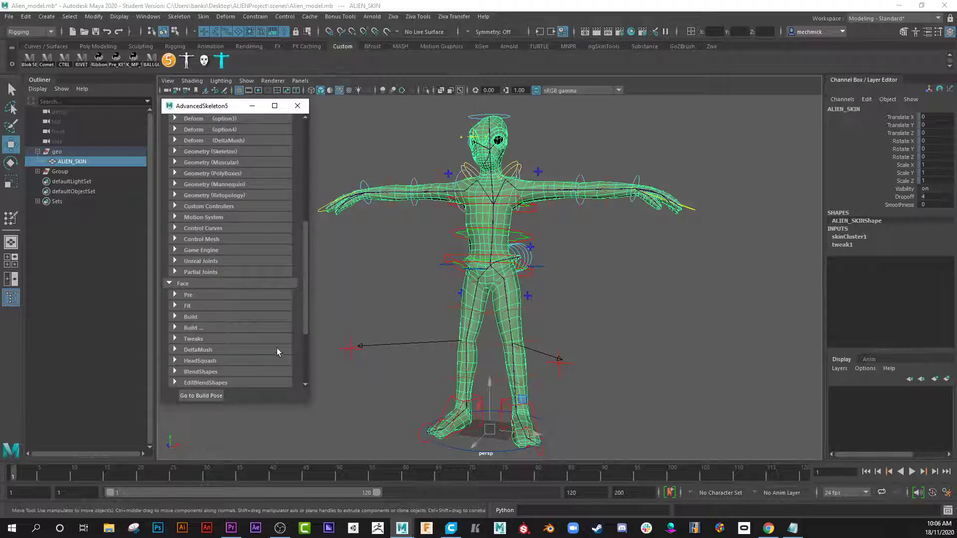
{"action": "scroll", "coordinate": [252, 355], "scroll_direction": "down", "scroll_amount": 2}
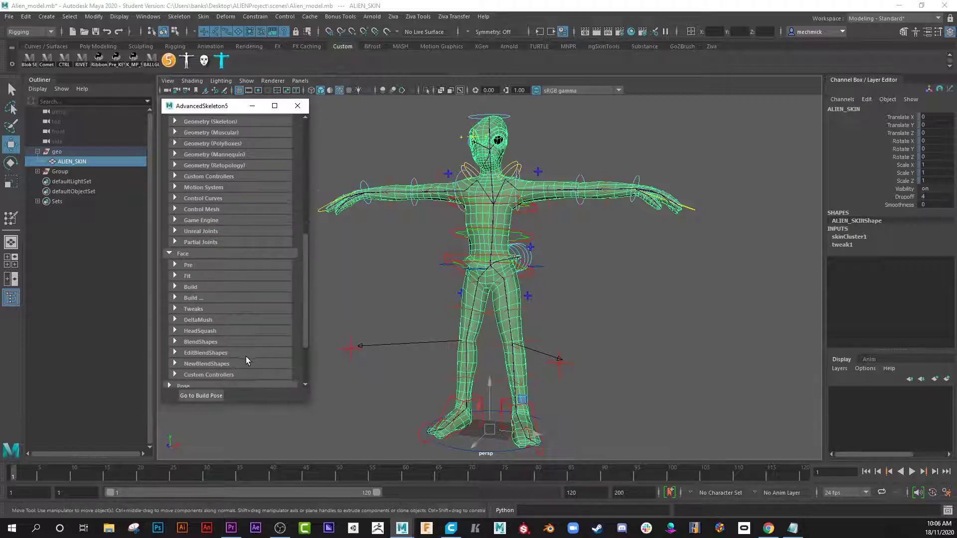
{"action": "left_click", "coordinate": [175, 342]}
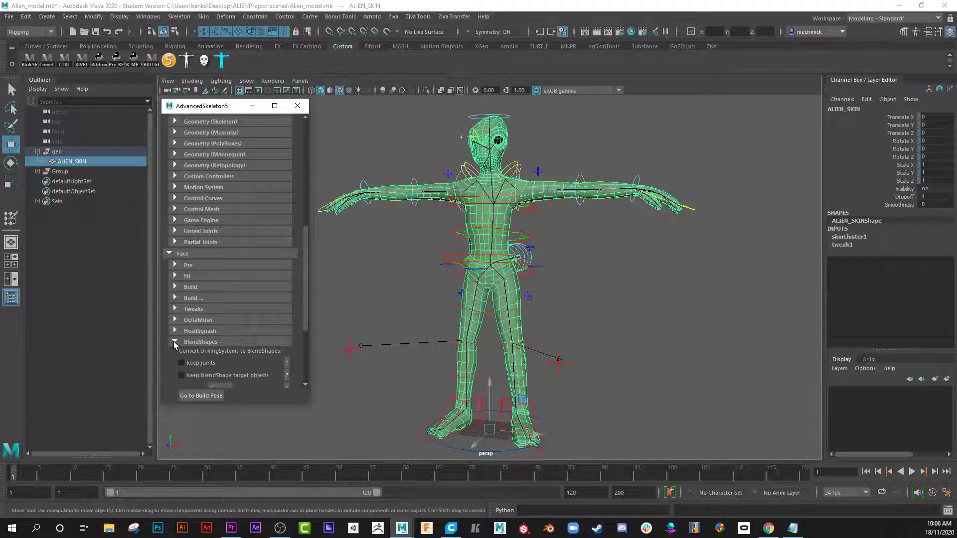
{"action": "left_click", "coordinate": [175, 342]}
{"action": "mouse_move", "coordinate": [231, 107]}
{"action": "left_mouse_down"}
{"action": "mouse_move", "coordinate": [240, 127]}
{"action": "mouse_move", "coordinate": [235, 109]}
{"action": "left_mouse_up"}
{"action": "left_click", "coordinate": [301, 109]}
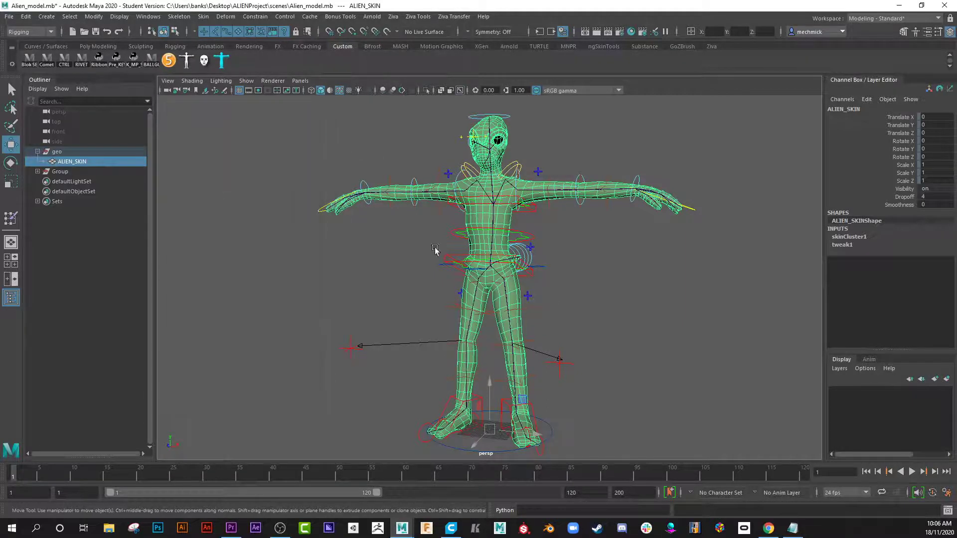
Test the right leg's IK control by raising IKLeg_R to lift the foot and bend the knee.
{"action": "left_click", "coordinate": [447, 403]}
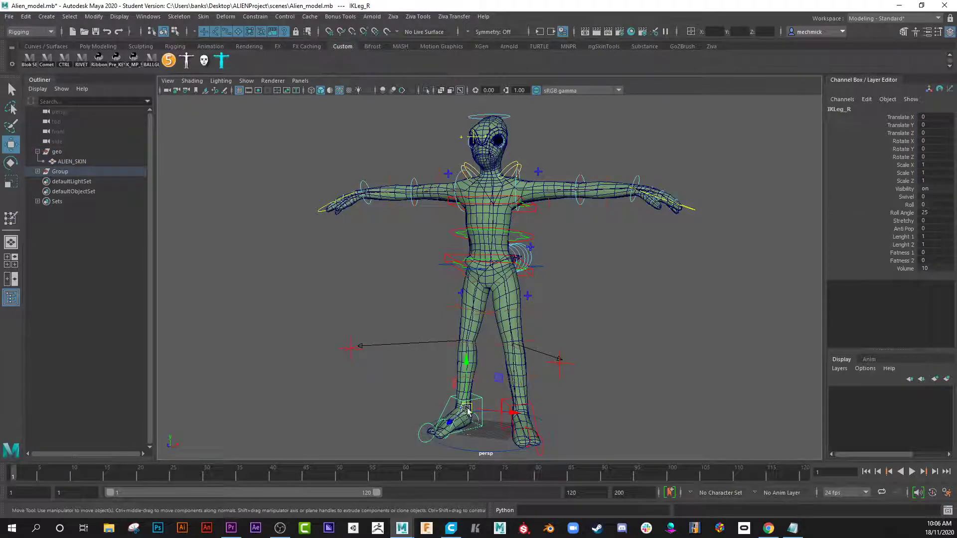
{"action": "left_click_drag", "start_coordinate": [447, 403], "coordinate": [466, 355]}
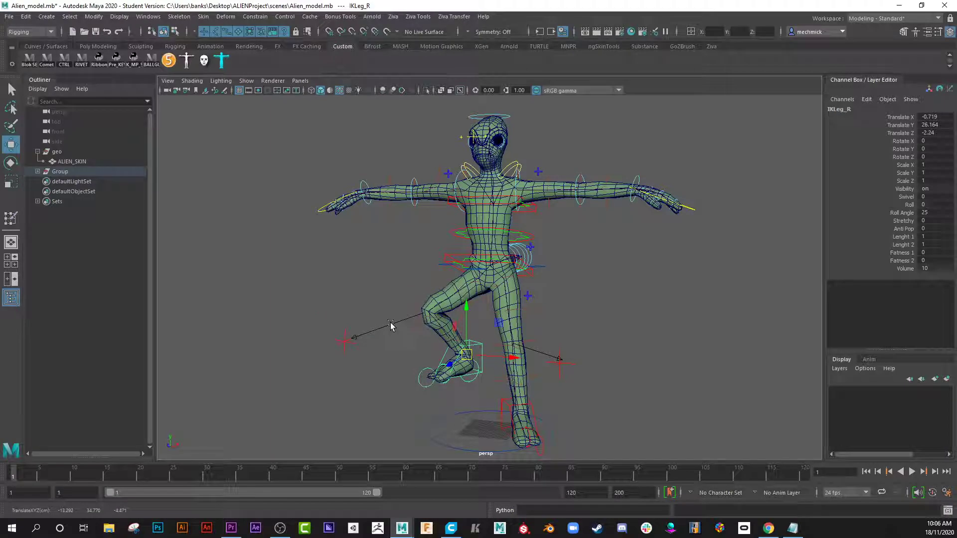